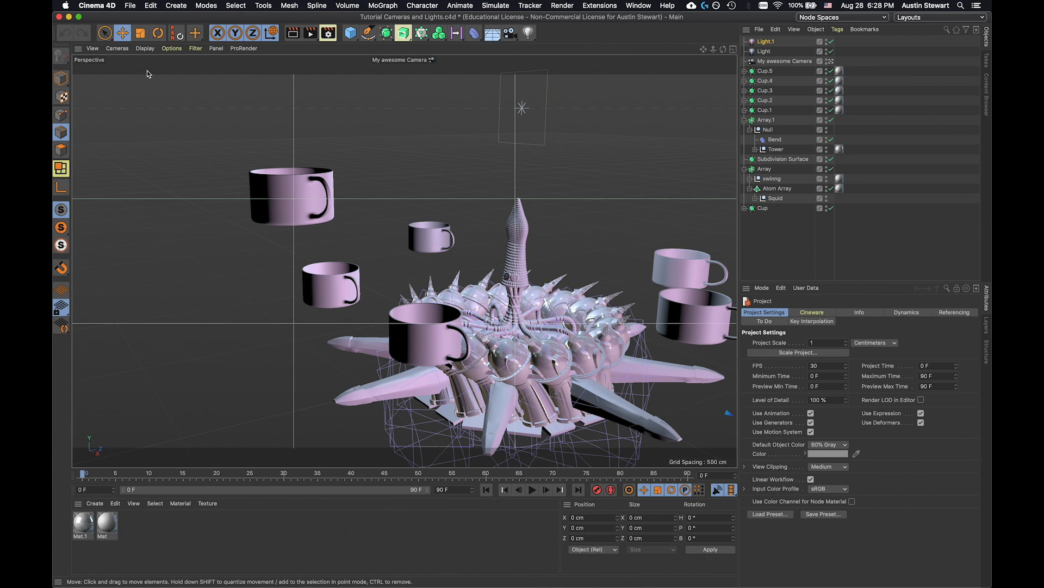
# Render the camera view in the viewport, and again to the Picture Viewer with the image fitted to the screen.
pyautogui.press('super+r')
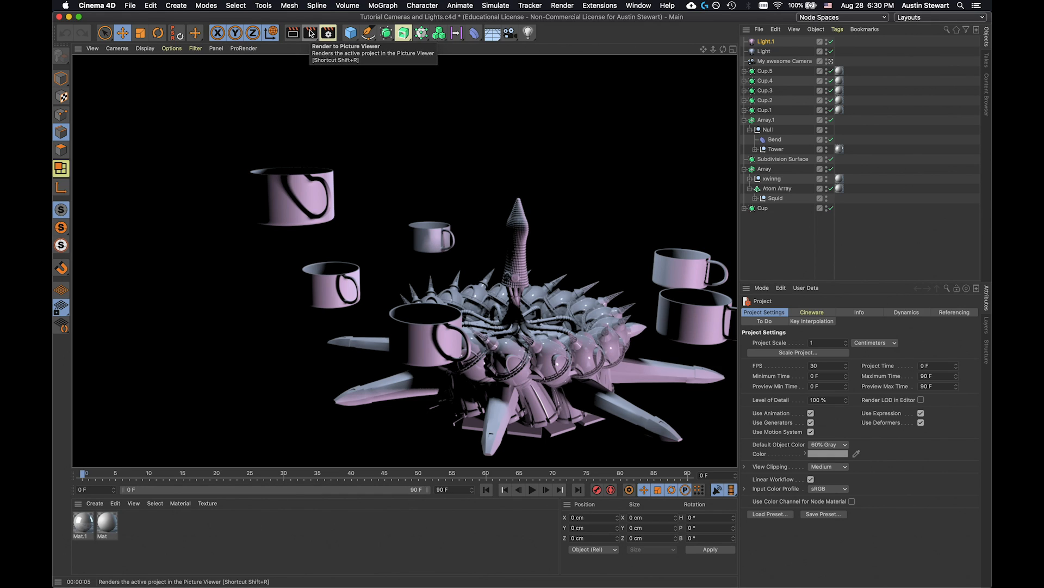
pyautogui.click(310, 33)
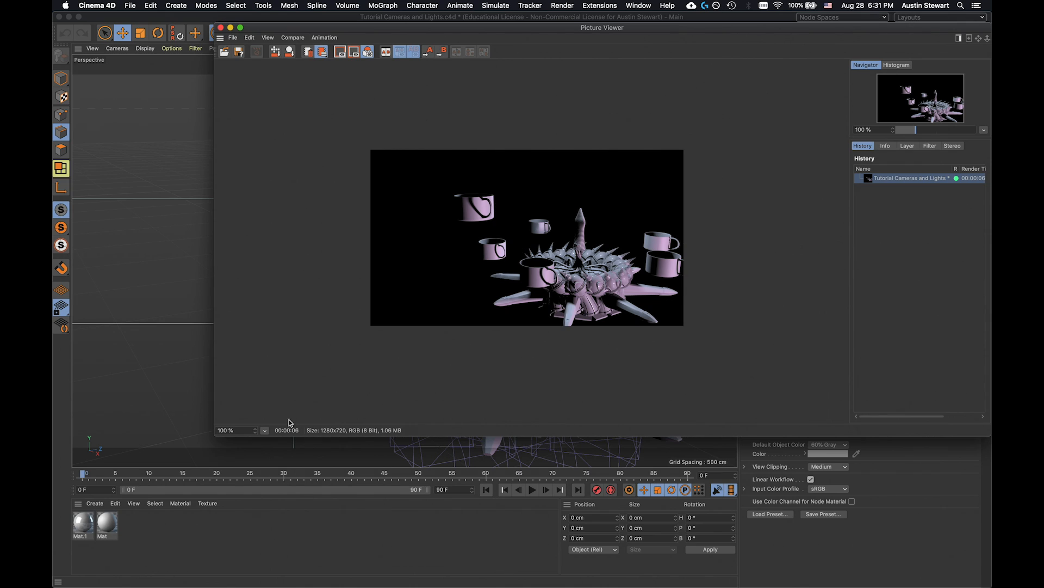
pyautogui.click(264, 432)
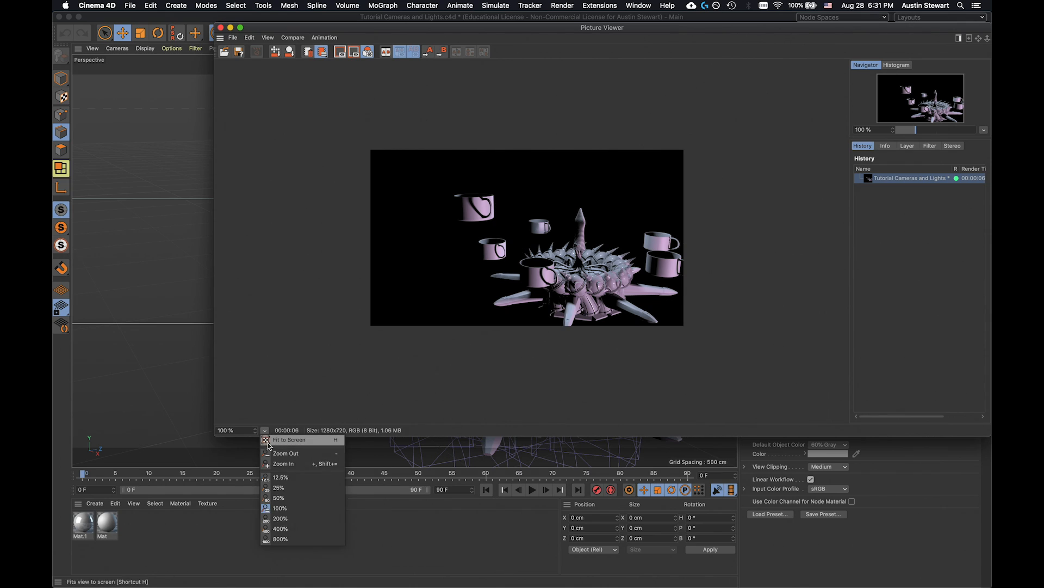
pyautogui.click(268, 440)
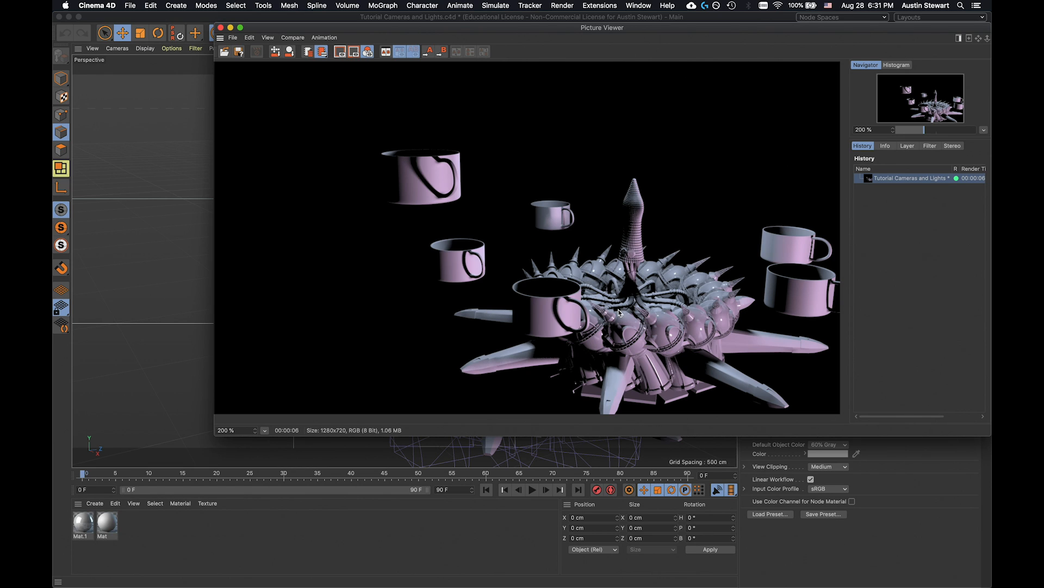
pyautogui.moveTo(577, 29); pyautogui.dragTo(486, 37)
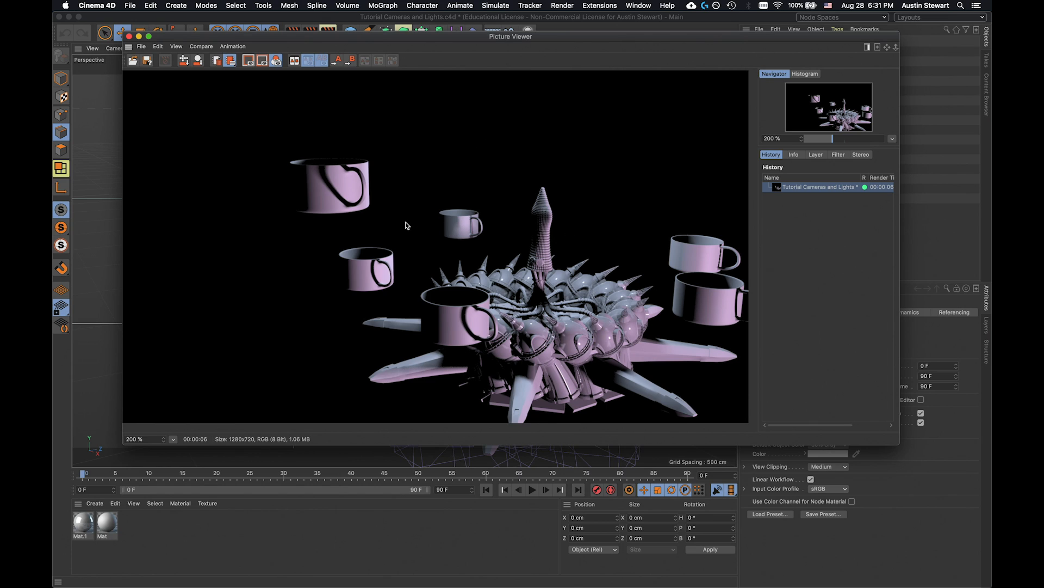
pyautogui.click(153, 17)
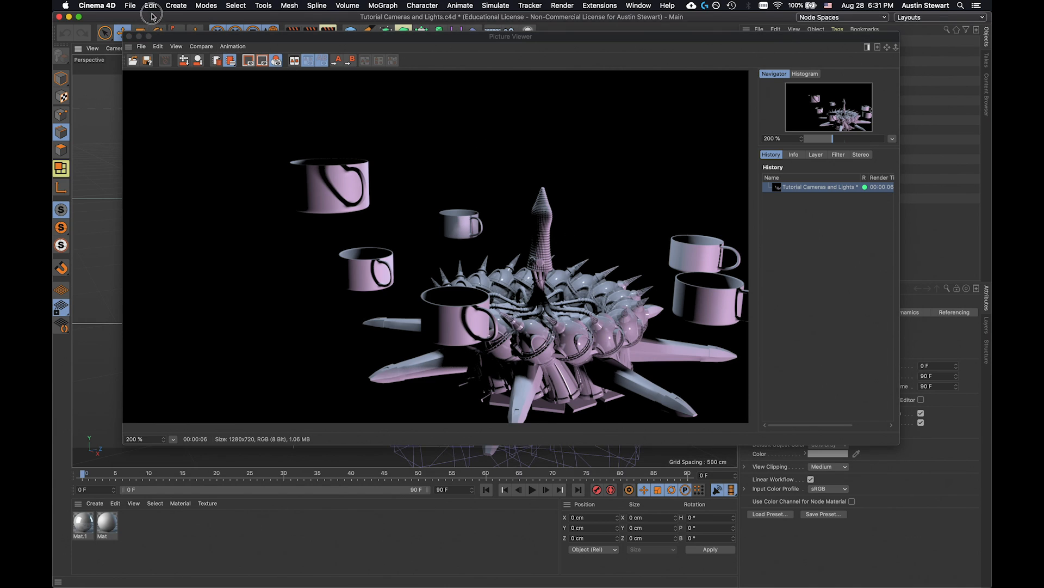
pyautogui.click(129, 36)
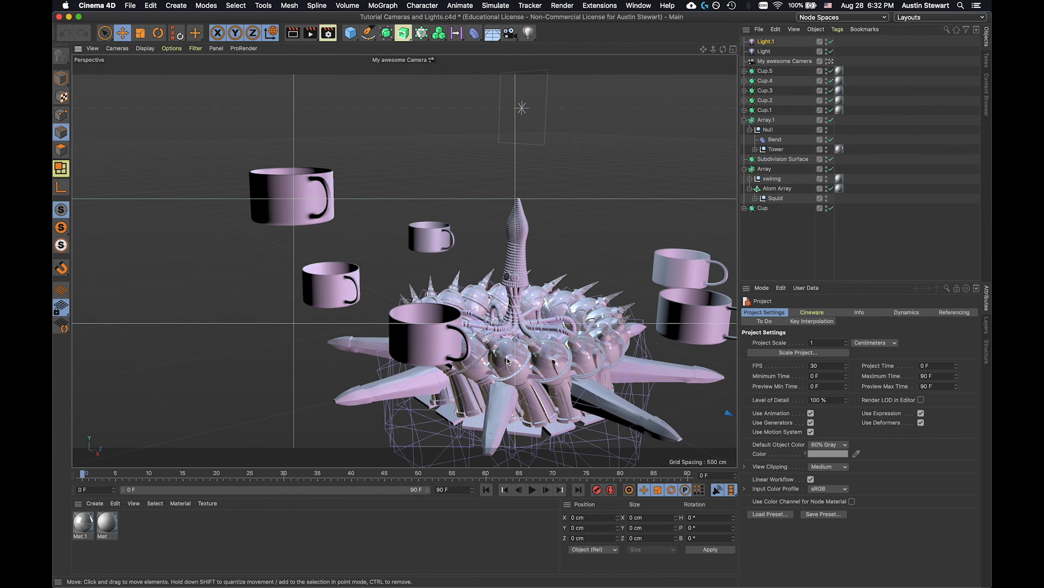
# Bring the camera in close to the squid tower, and shift Cup.4 about 41 cm along Z and raise it.
pyautogui.keyDown('alt'); pyautogui.moveTo(507, 360); pyautogui.dragTo(617, 352, button='right'); pyautogui.keyUp('alt')
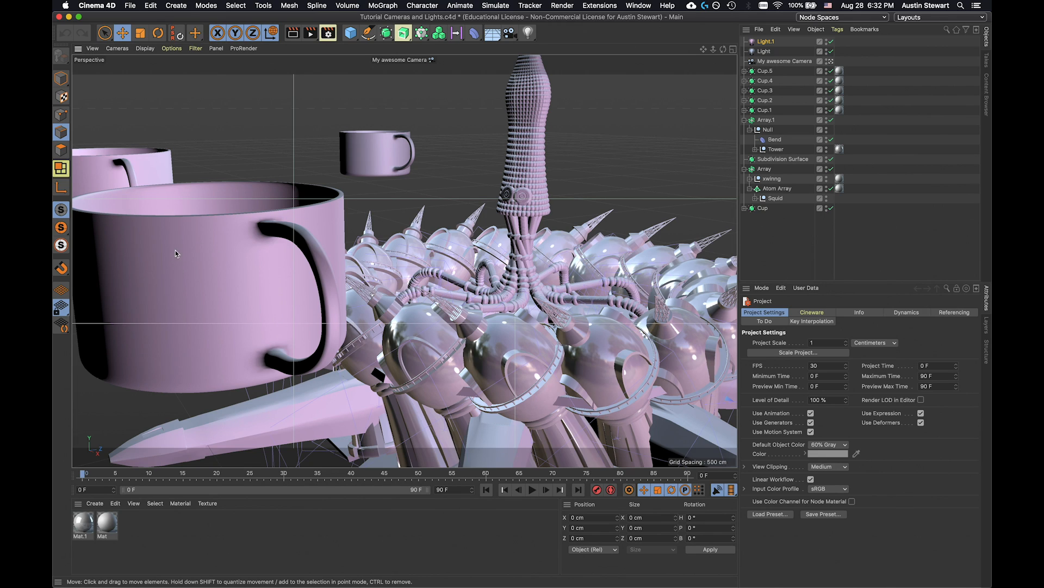
pyautogui.click(763, 71)
pyautogui.click(764, 81)
pyautogui.click(765, 90)
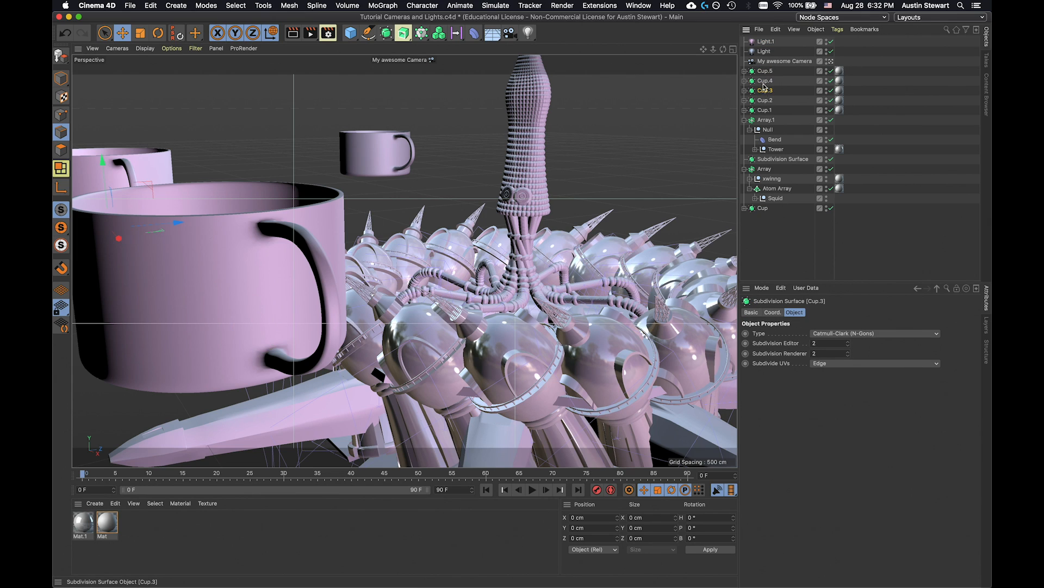
pyautogui.click(762, 80)
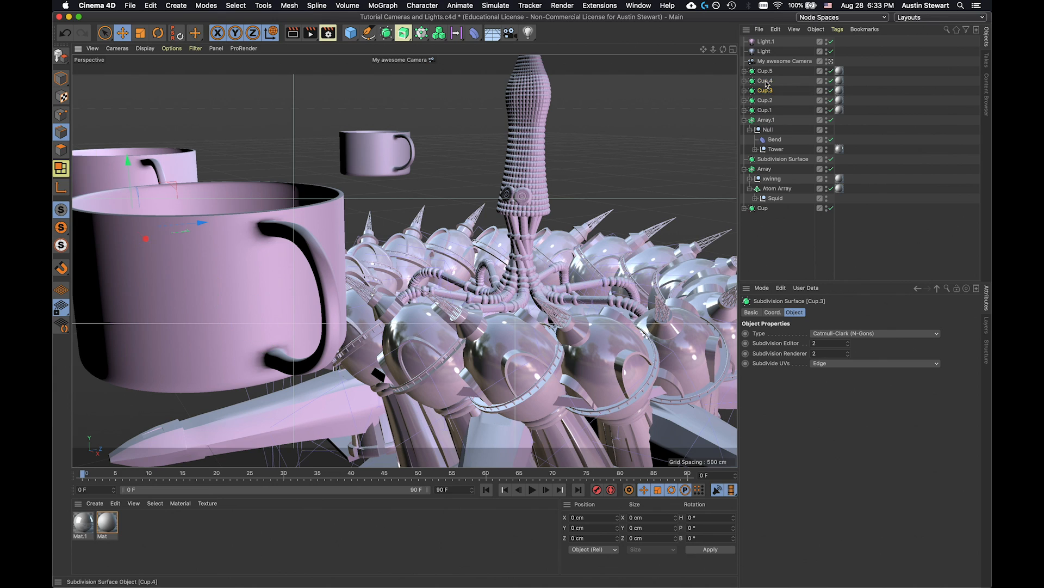
pyautogui.click(765, 82)
pyautogui.moveTo(287, 333); pyautogui.dragTo(358, 325)
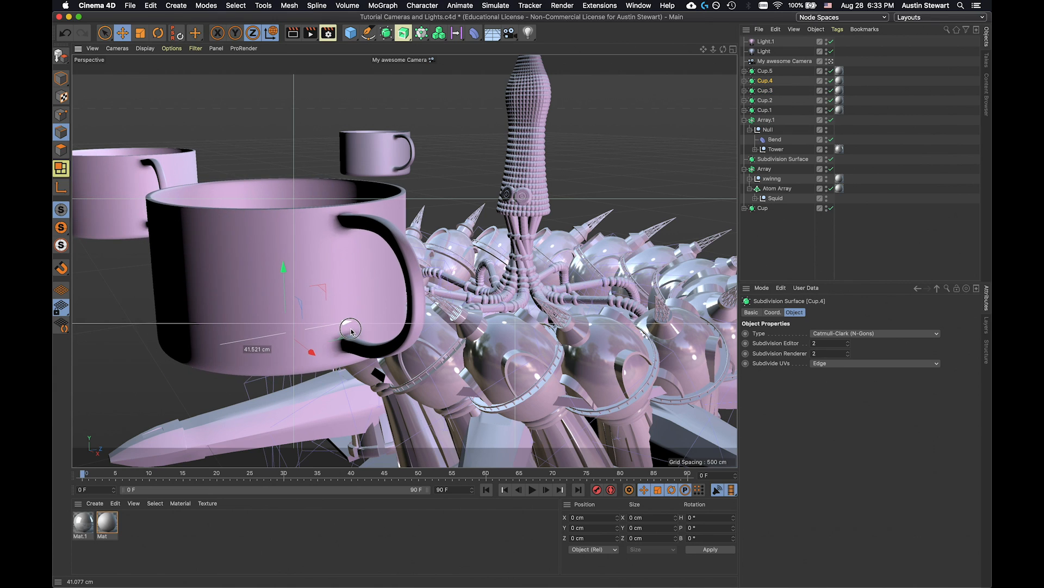
pyautogui.moveTo(287, 271); pyautogui.dragTo(295, 176)
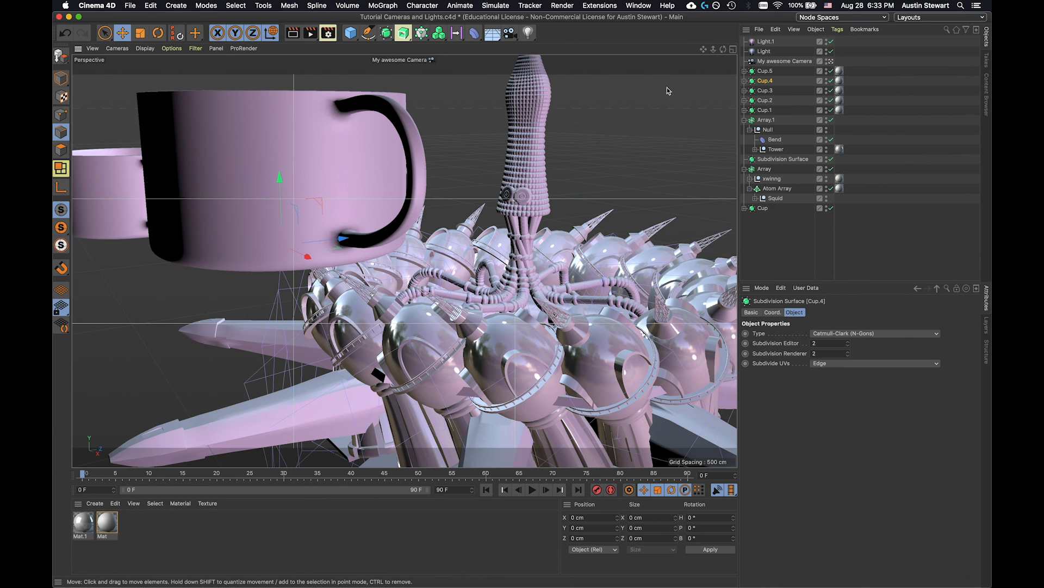
# Move Cup.3 to the opposite side of the squid tower and push it farther into the background.
pyautogui.click(766, 90)
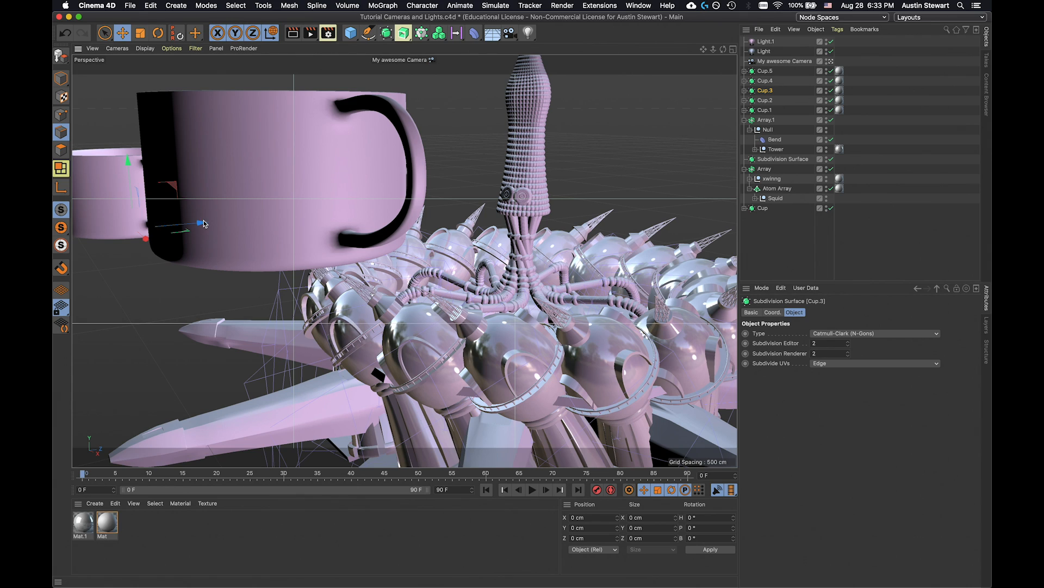
pyautogui.moveTo(203, 222); pyautogui.dragTo(691, 142)
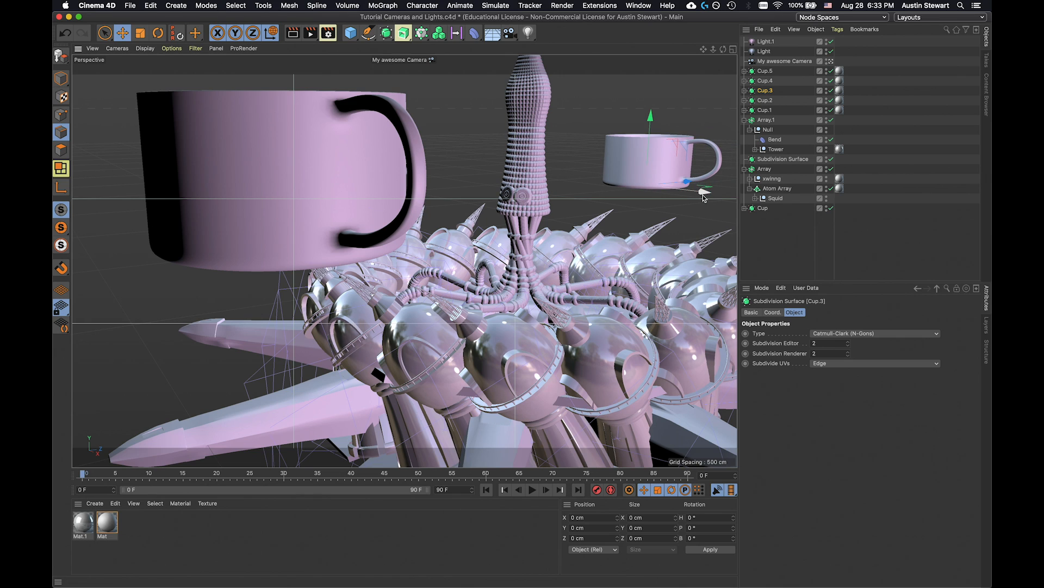
pyautogui.moveTo(688, 182); pyautogui.dragTo(712, 154)
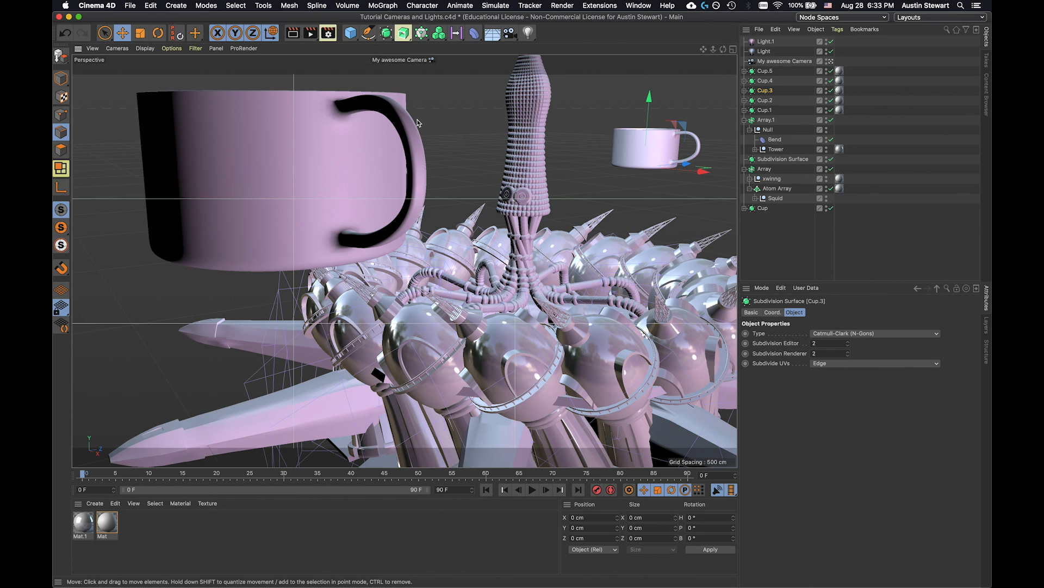
# Render the close-up view to the Picture Viewer and compare it with the earlier render in the history.
pyautogui.click(312, 35)
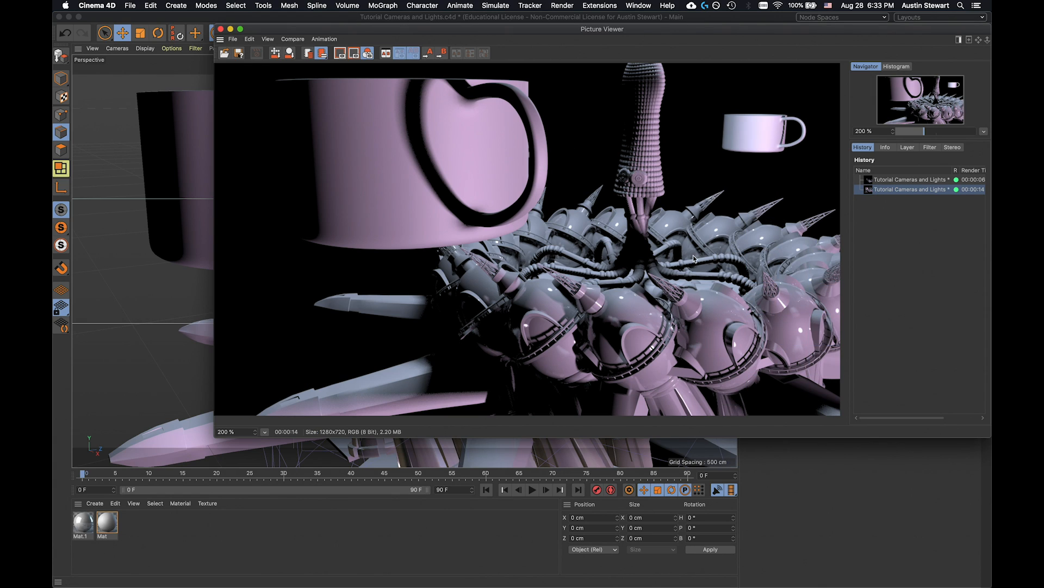
pyautogui.click(904, 180)
pyautogui.click(903, 189)
# Set the close-up render's save options to a still TIF image at 8 bits/channel.
pyautogui.click(234, 40)
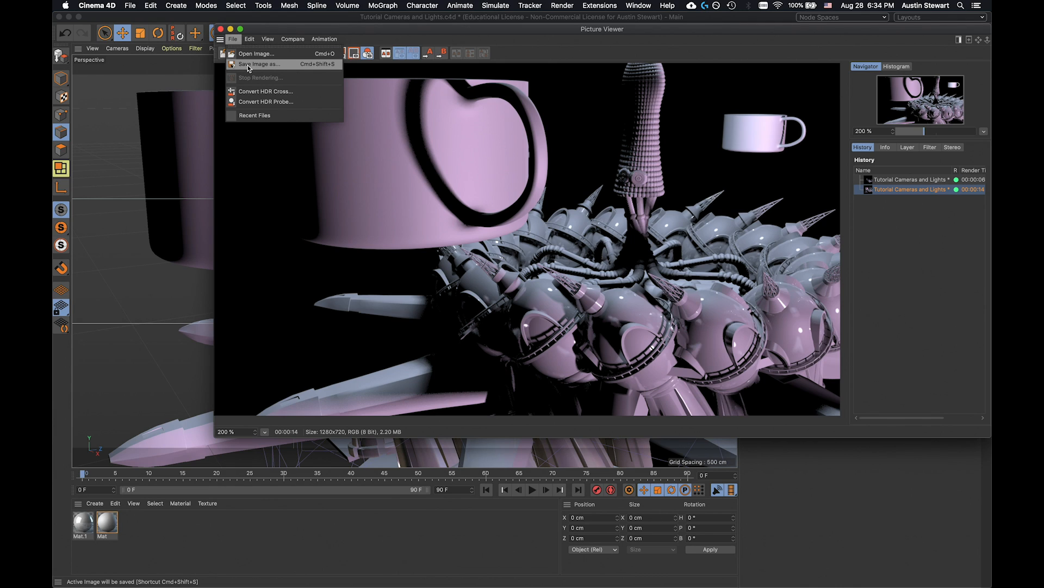
pyautogui.click(261, 31)
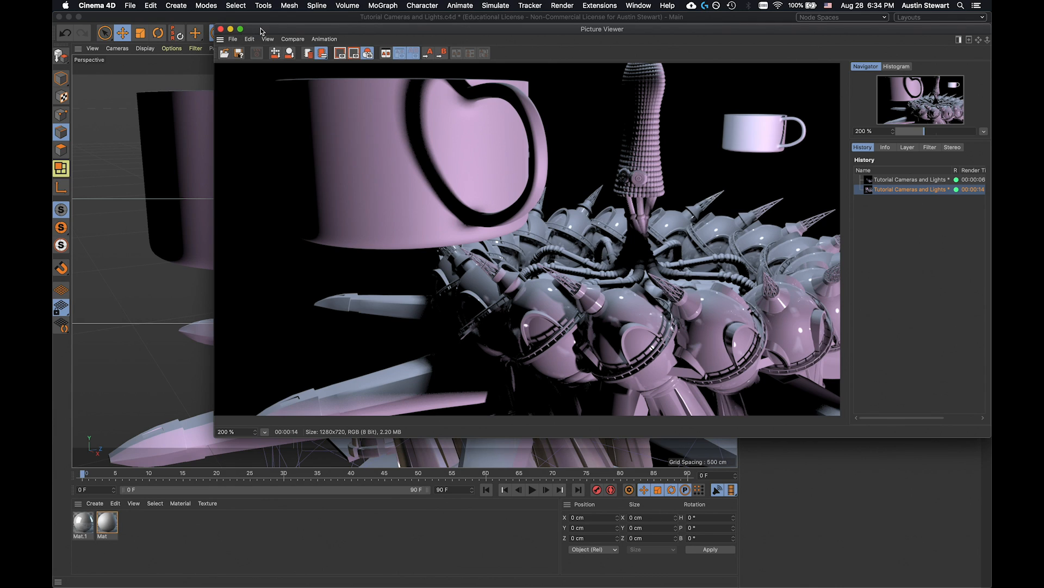
pyautogui.click(239, 53)
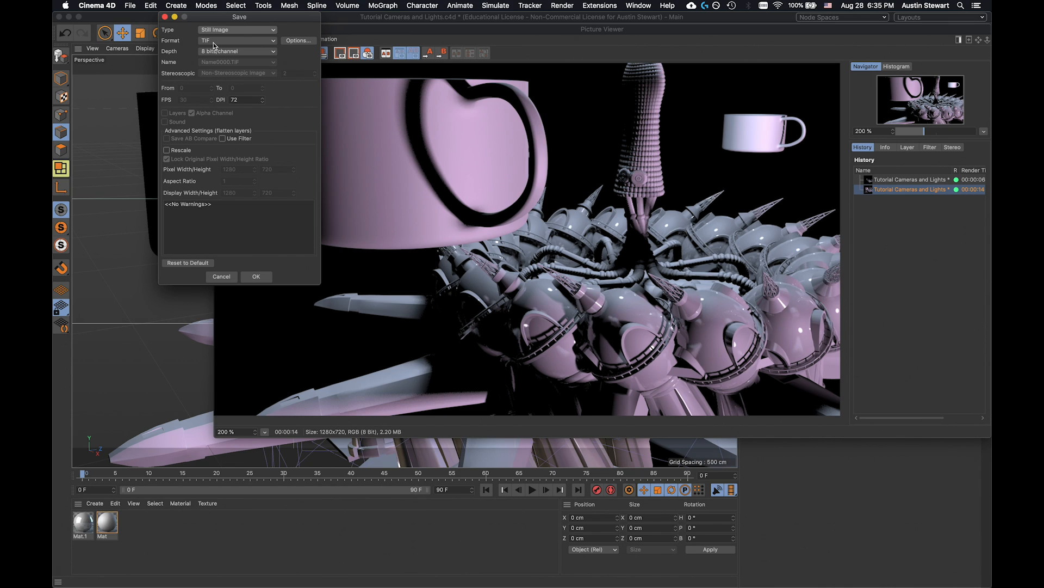
pyautogui.click(214, 43)
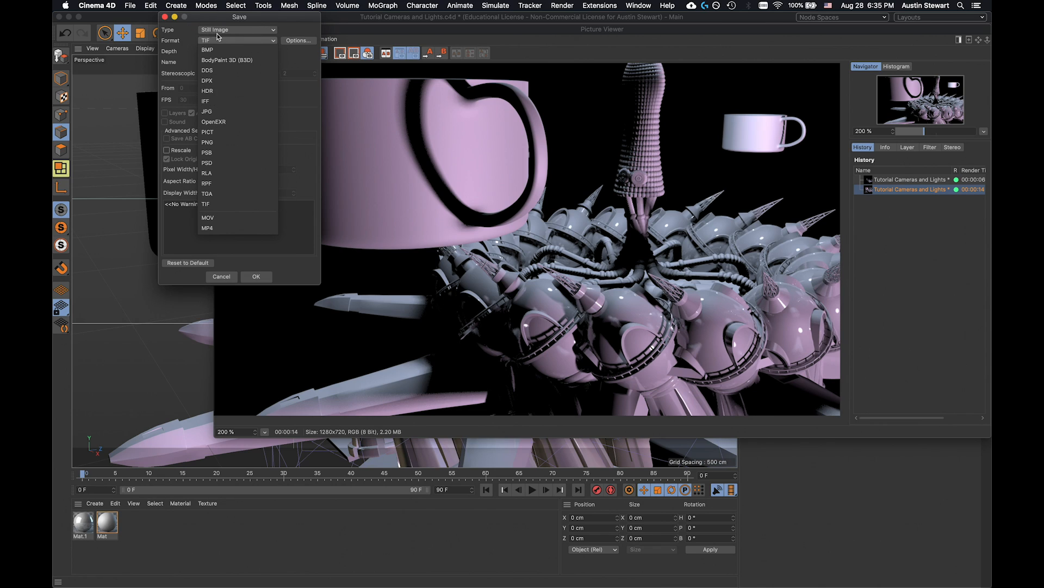
pyautogui.click(189, 31)
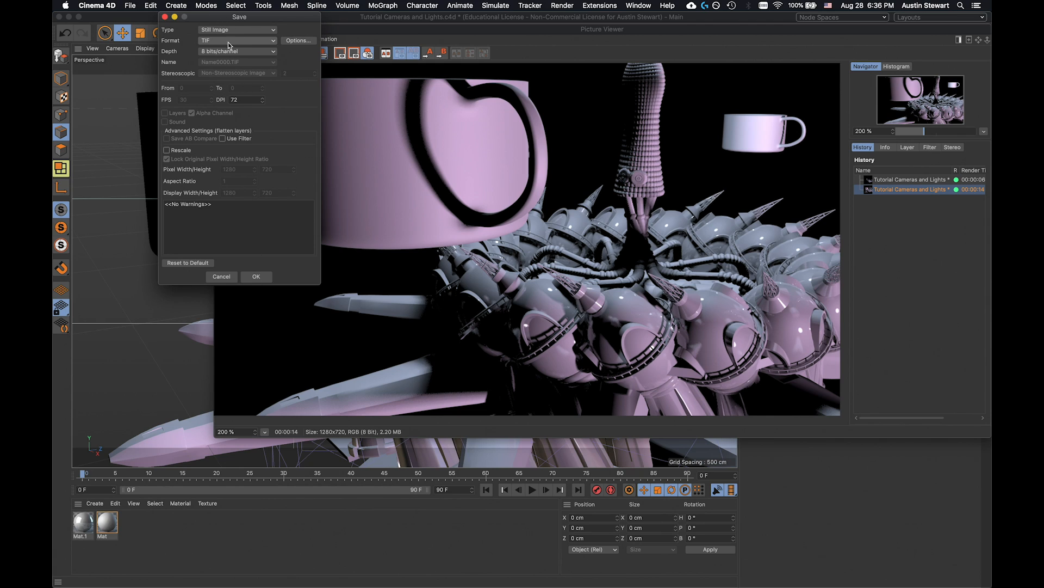
pyautogui.click(243, 52)
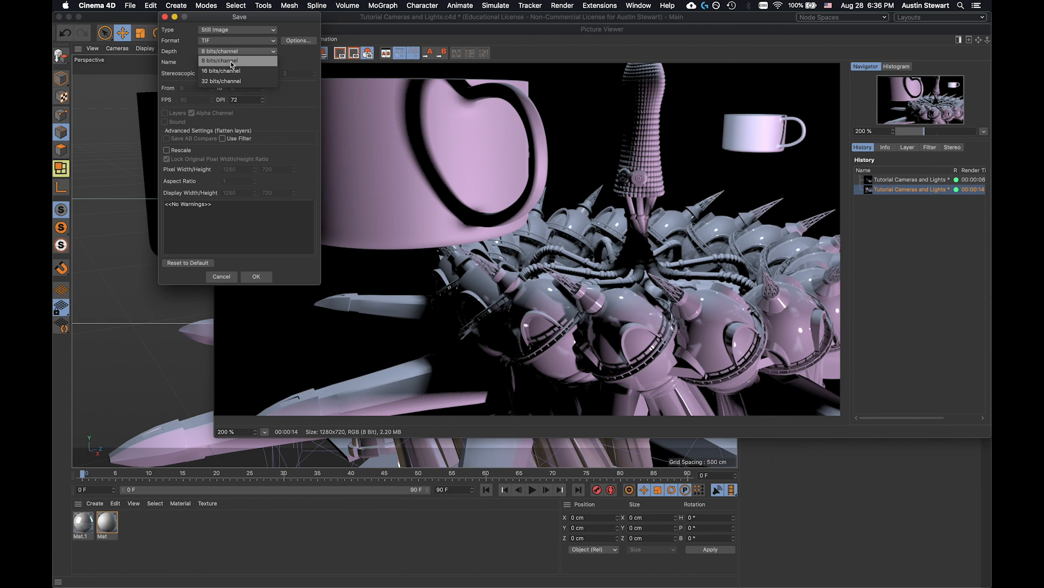
pyautogui.click(209, 61)
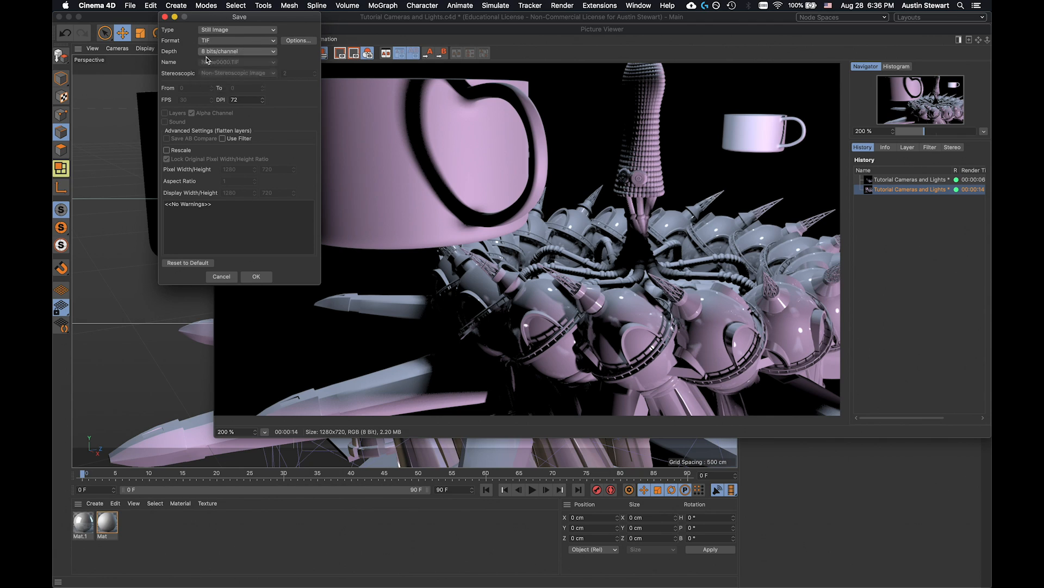
pyautogui.click(256, 276)
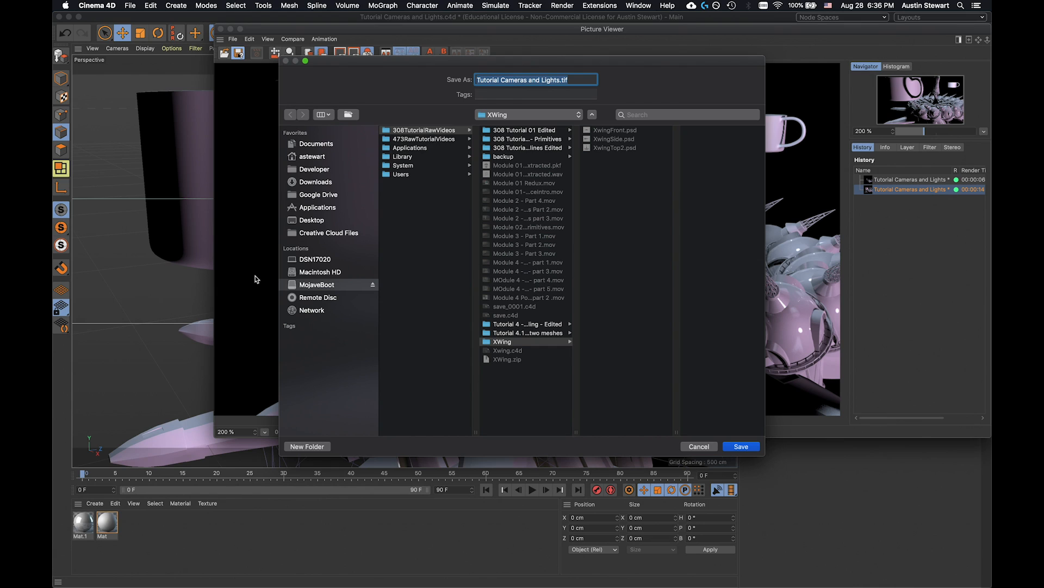
# Save the close-up render as Tutorial Cameras and Lights.tif in the Tutorial 4.1 Joining two meshes folder within 308TutorialRawVideos.
pyautogui.click(455, 133)
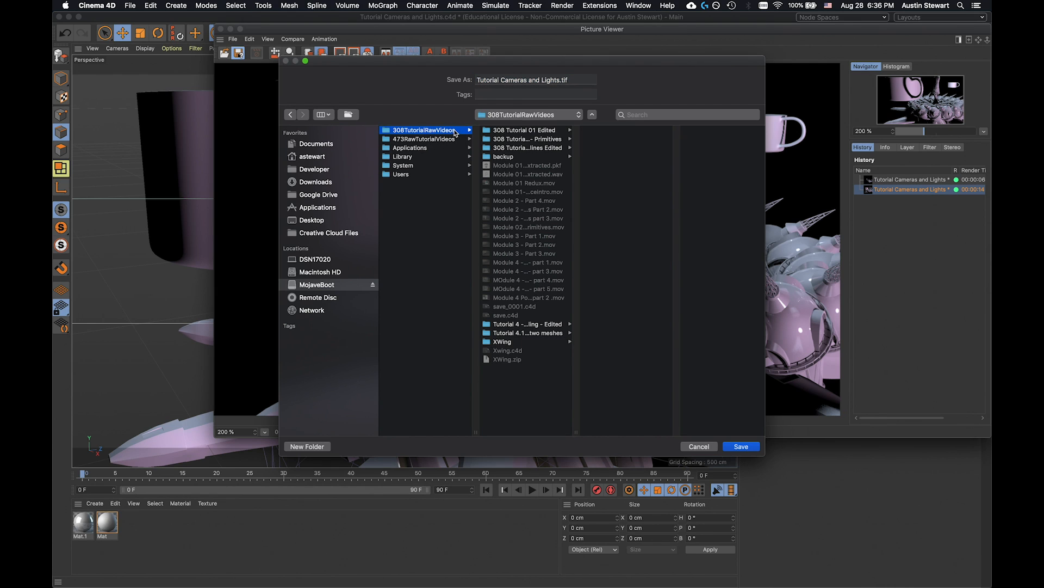
pyautogui.click(515, 334)
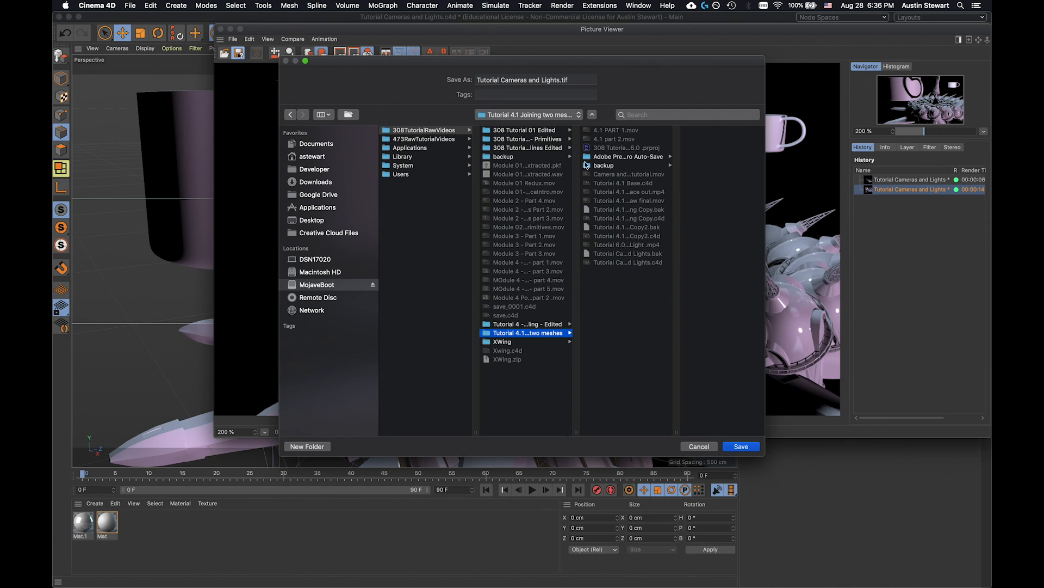
pyautogui.click(742, 446)
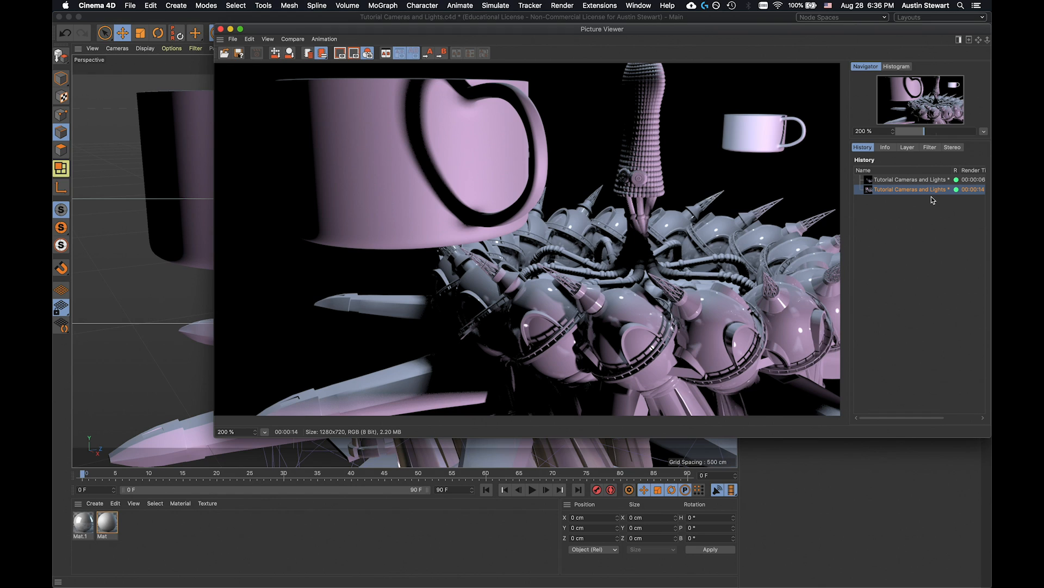
# Save the first, wider render as the TIF image Tutorial Cameras and Lights-02.tif in the same folder.
pyautogui.click(890, 180)
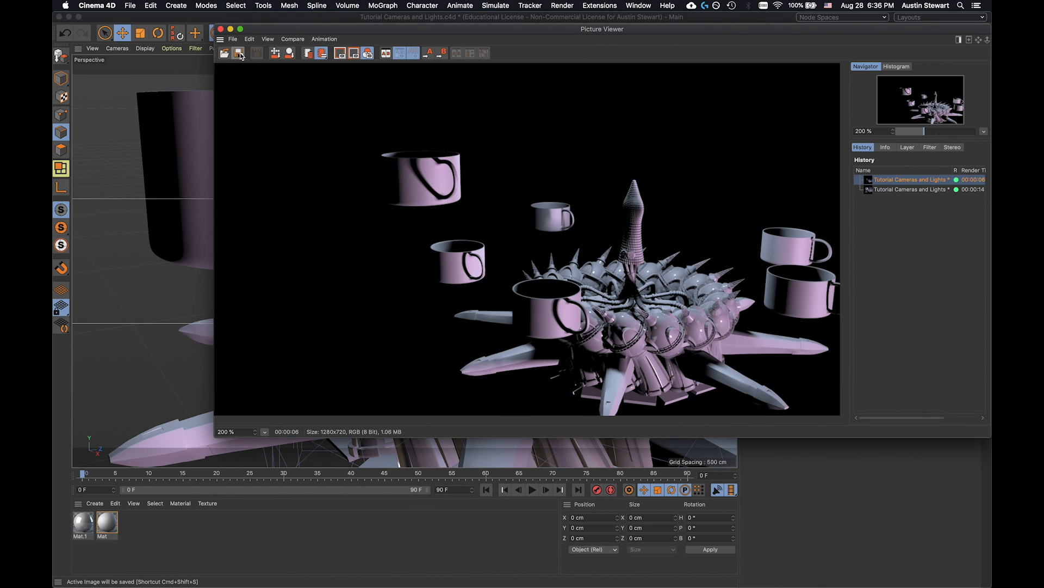
pyautogui.click(239, 53)
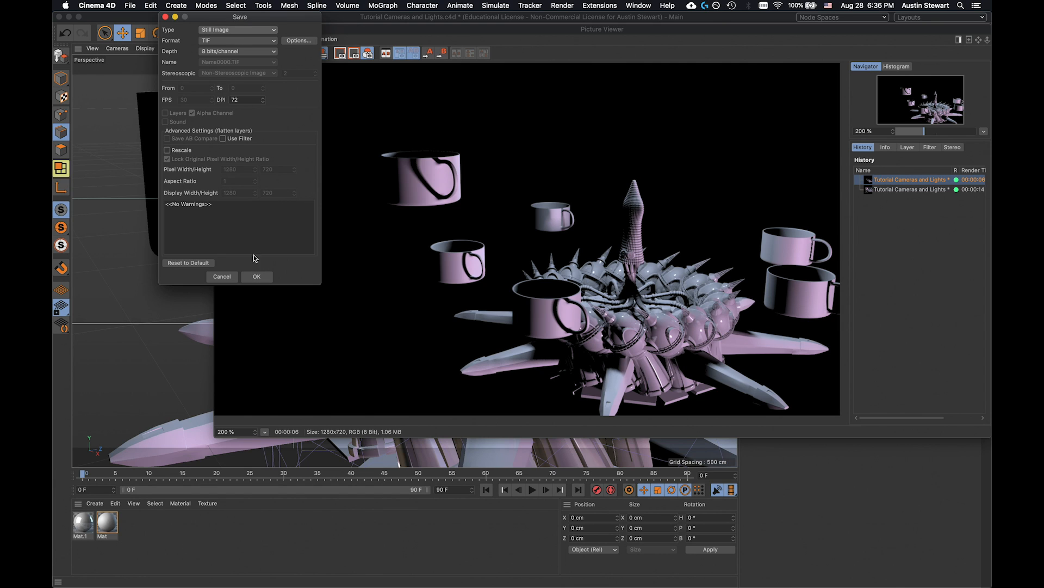
pyautogui.click(255, 276)
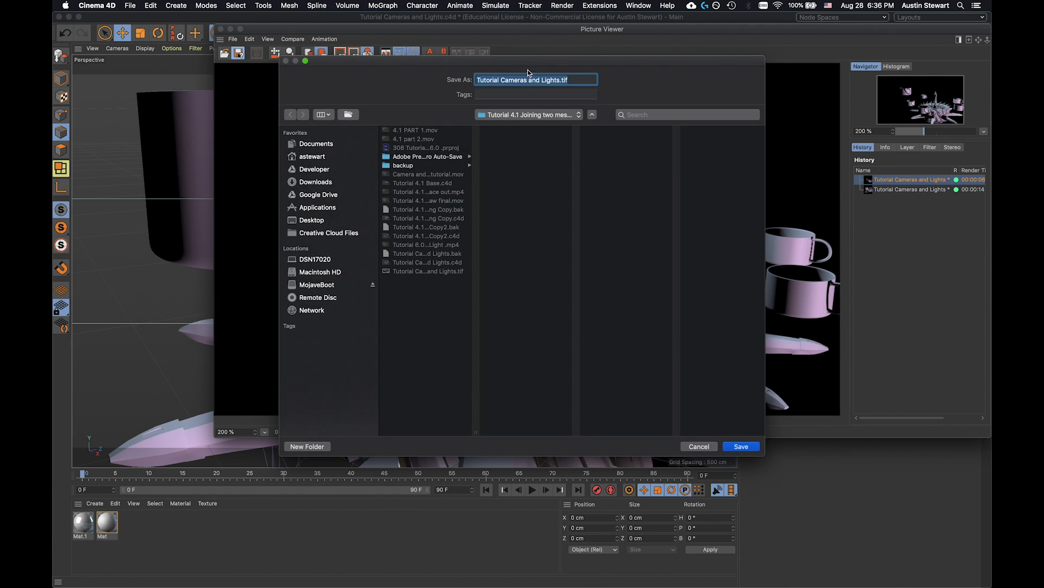
pyautogui.click(559, 80)
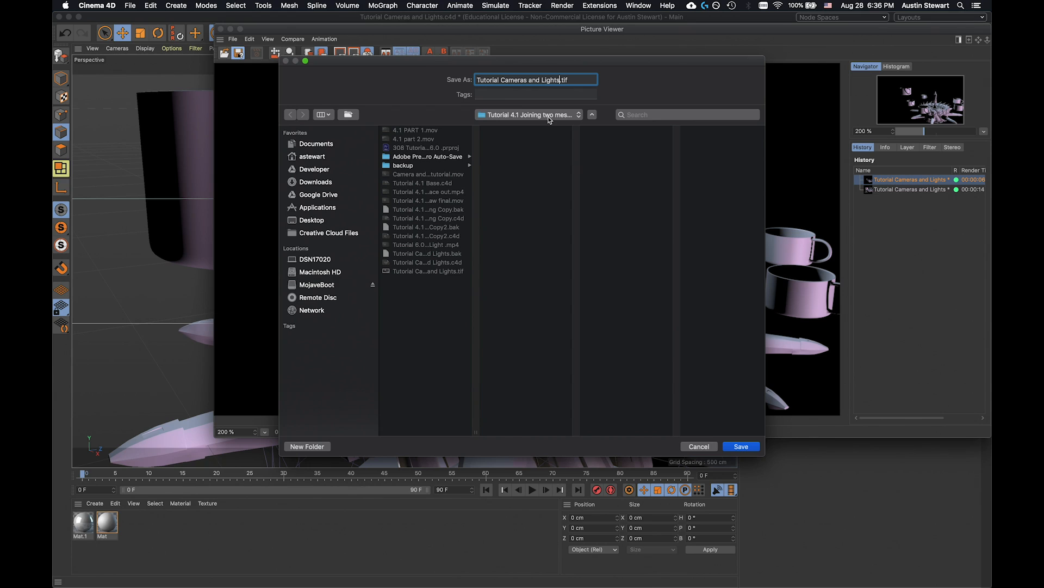
pyautogui.write('-01')
pyautogui.press('BackSpace')
pyautogui.write('2')
pyautogui.click(740, 446)
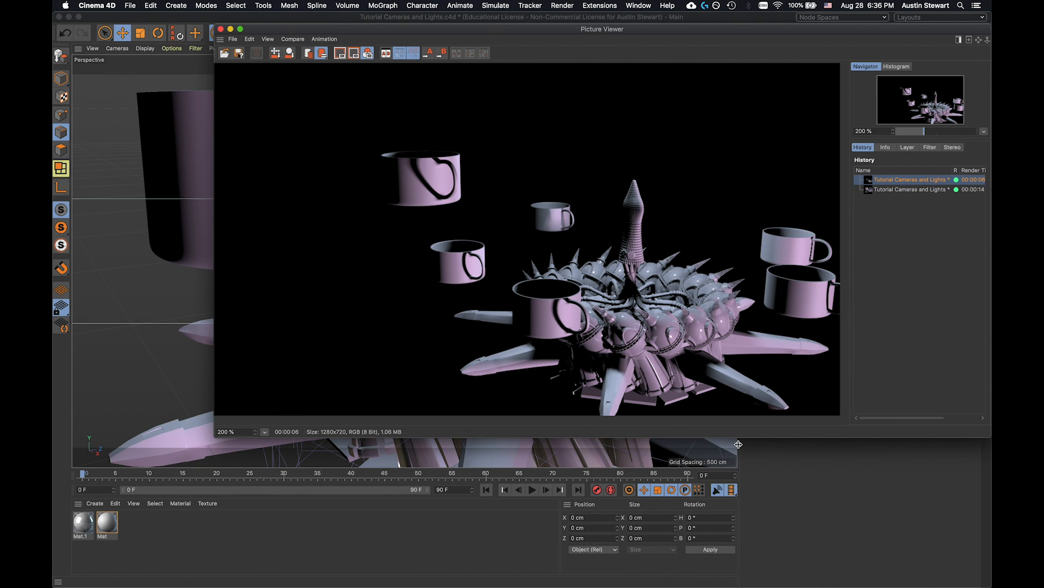
# Switch to Finder and browse a new window to the Tutorial 4.1 Joining two meshes folder in MojaveBoot's 308TutorialRawVideos.
pyautogui.press('super+Tab')
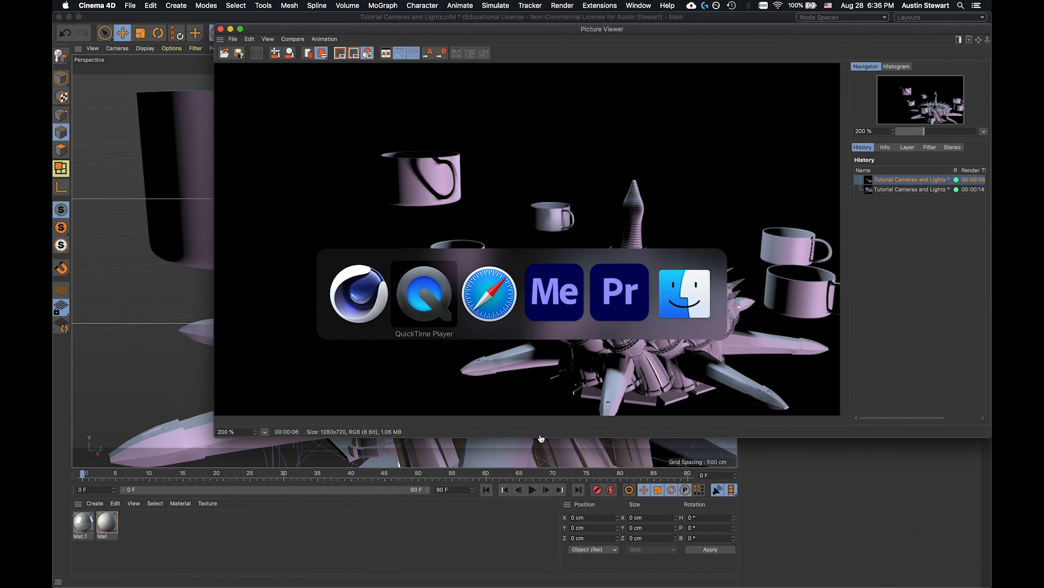
pyautogui.click(687, 285)
pyautogui.press('super+n')
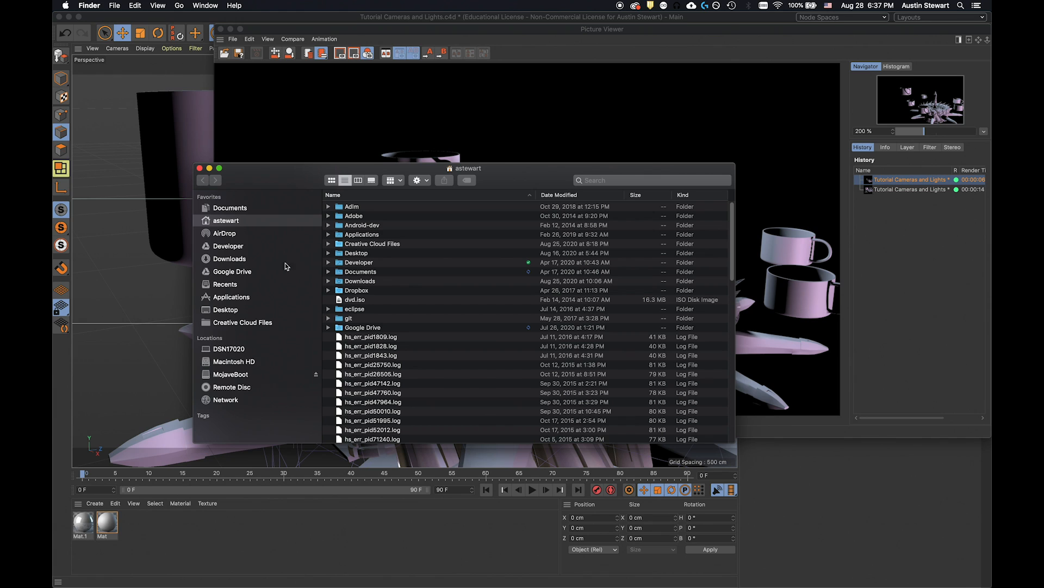
pyautogui.click(237, 274)
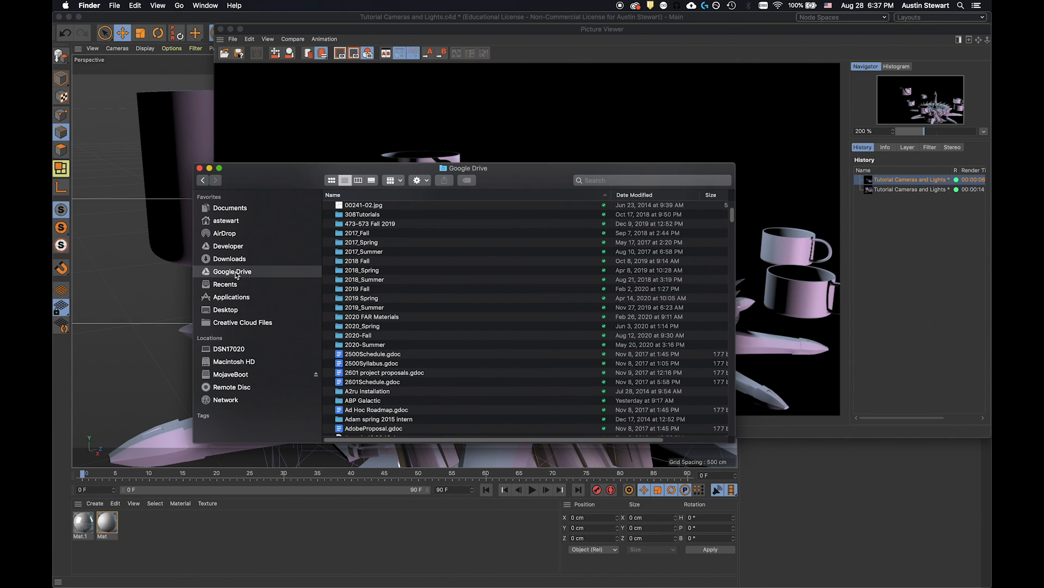
pyautogui.click(359, 336)
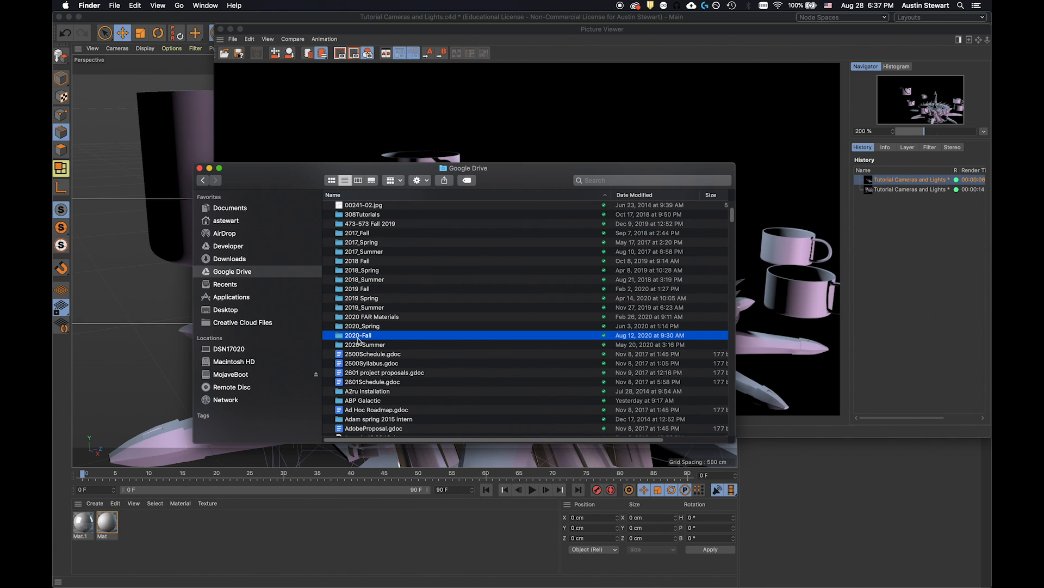
pyautogui.click(251, 375)
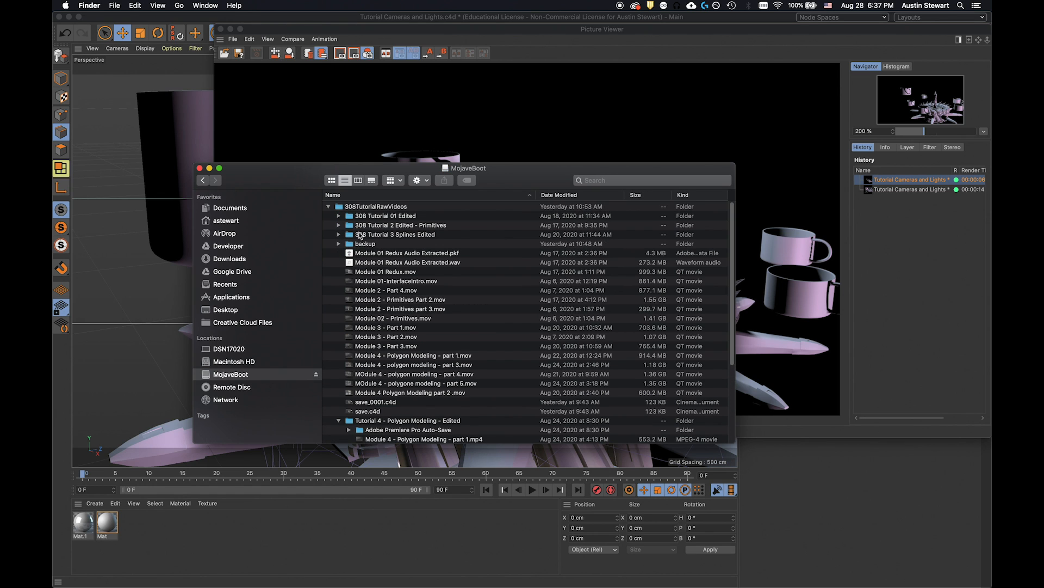
pyautogui.scroll(-5, 369, 402)
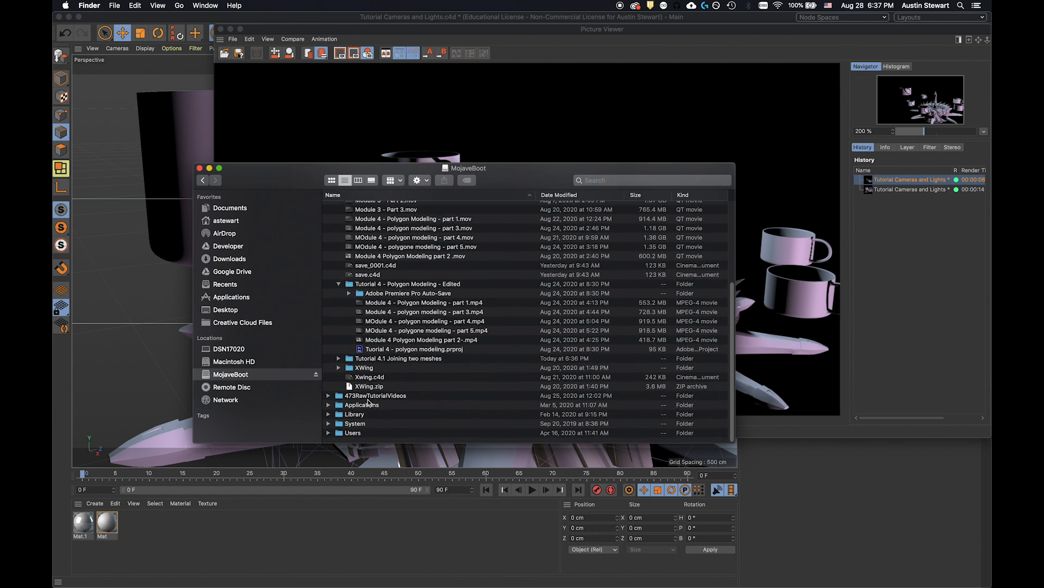
pyautogui.click(337, 365)
pyautogui.click(338, 364)
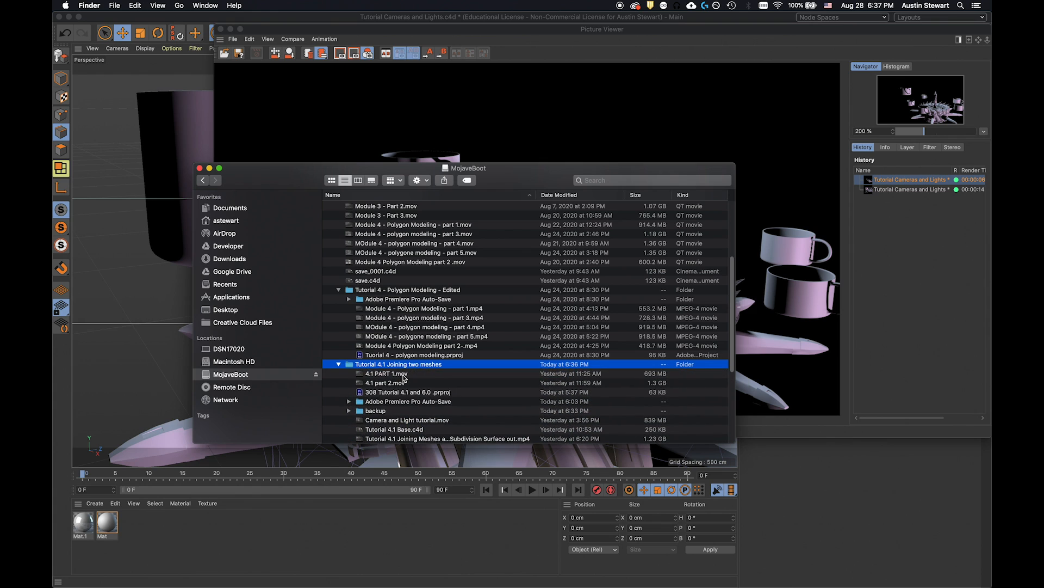
pyautogui.scroll(-4, 425, 386)
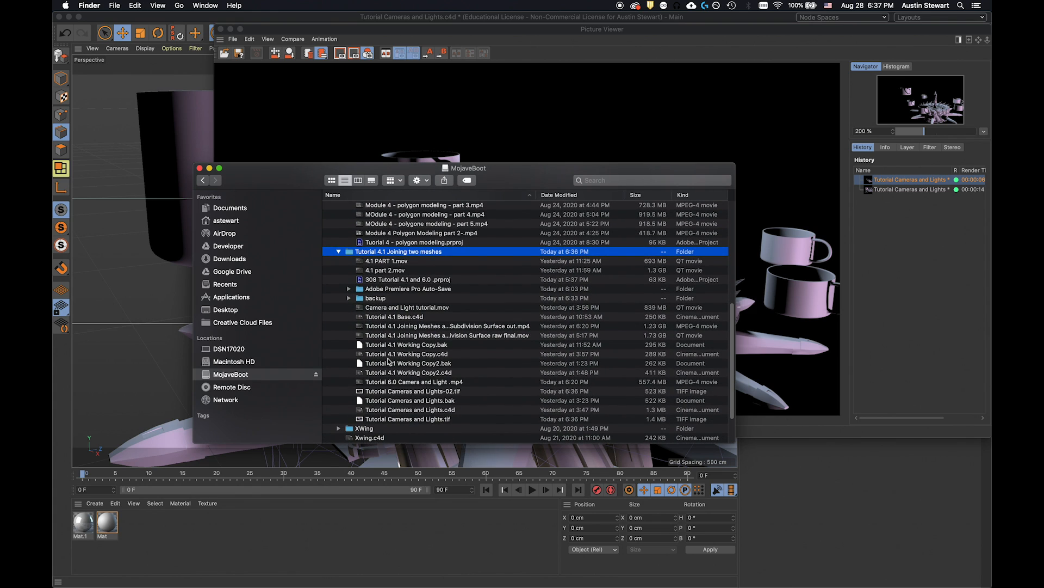
pyautogui.scroll(-1, 391, 406)
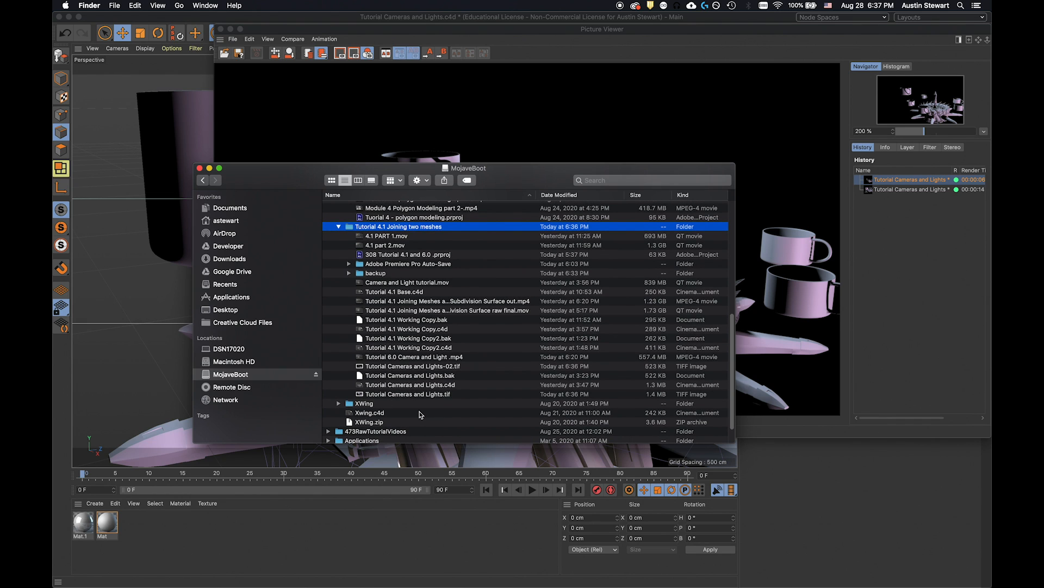
# Preview the saved image Tutorial Cameras and Lights-02.tif with Quick Look and close the preview.
pyautogui.click(420, 367)
pyautogui.press('space')
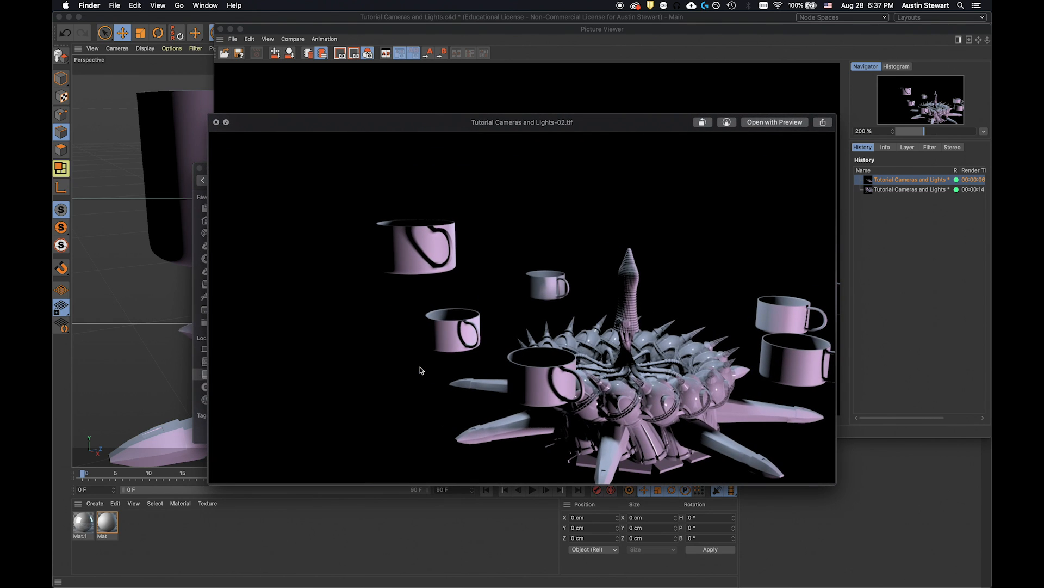
pyautogui.press('space')
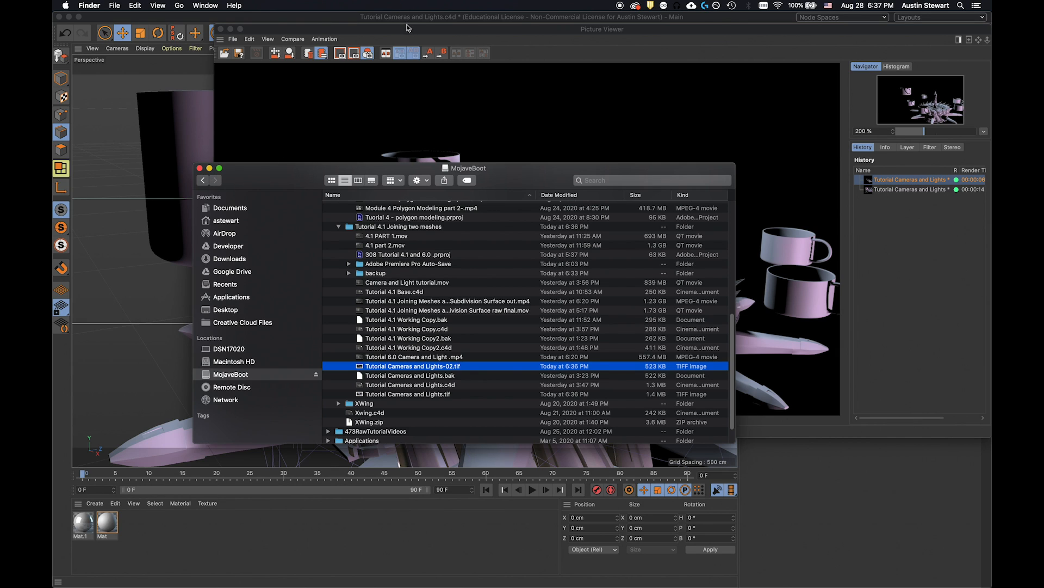
# Switch back to Cinema 4D and close the Picture Viewer to uncover the scene.
pyautogui.press('super+Tab')
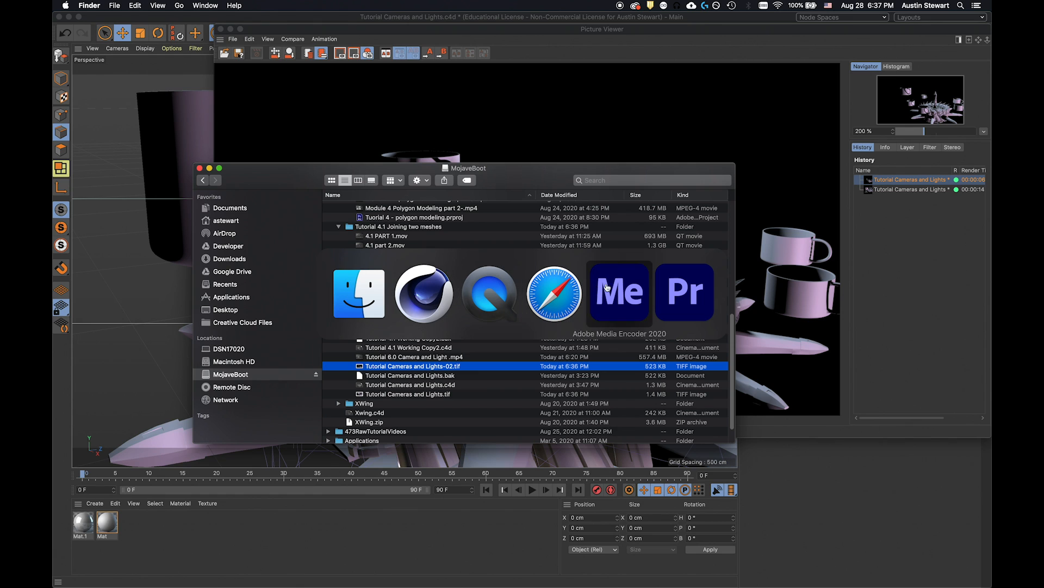
pyautogui.click(418, 277)
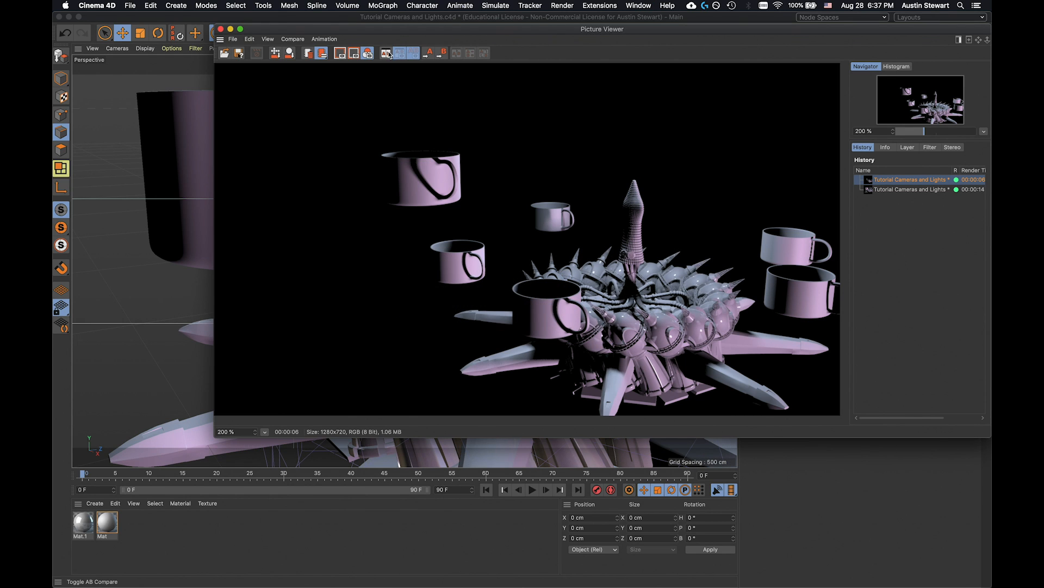
pyautogui.moveTo(391, 28); pyautogui.dragTo(300, 106)
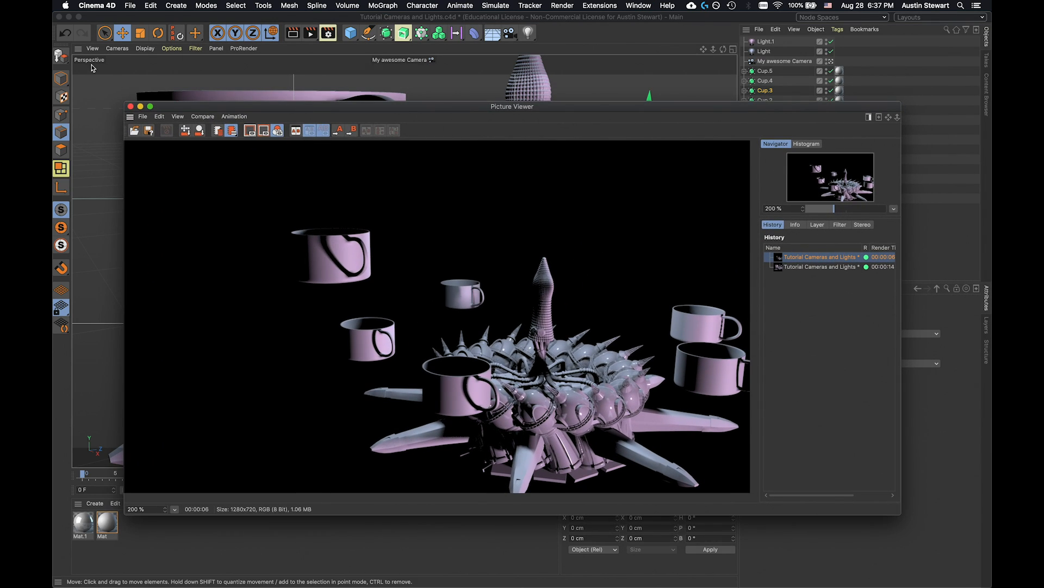
pyautogui.click(131, 106)
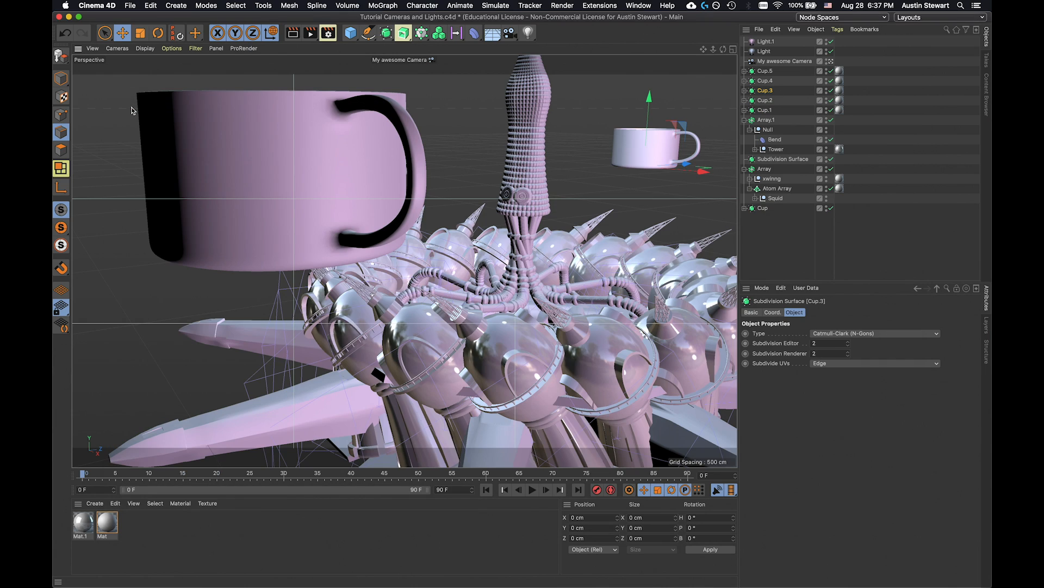
# Open the Render Settings and review the Save, Multi-Pass, Anti-Aliasing and Options pages before returning to Output.
pyautogui.click(328, 34)
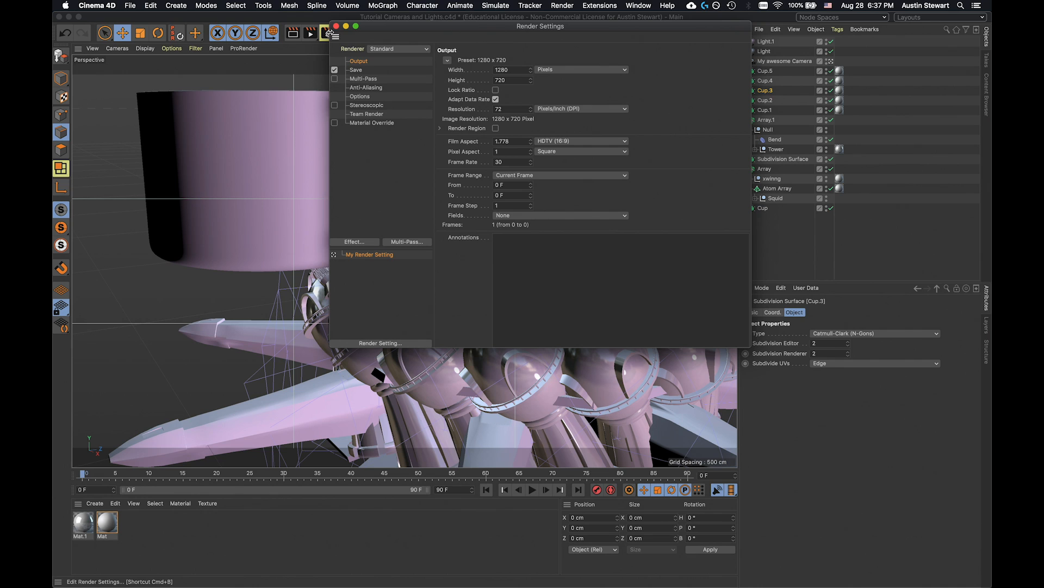
pyautogui.moveTo(400, 28); pyautogui.dragTo(520, 122)
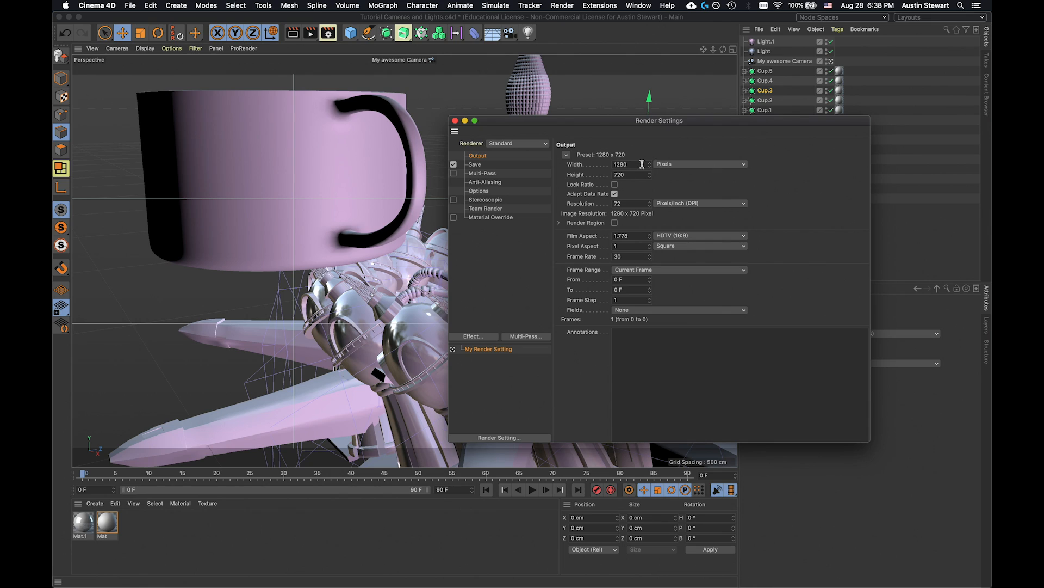
pyautogui.click(475, 165)
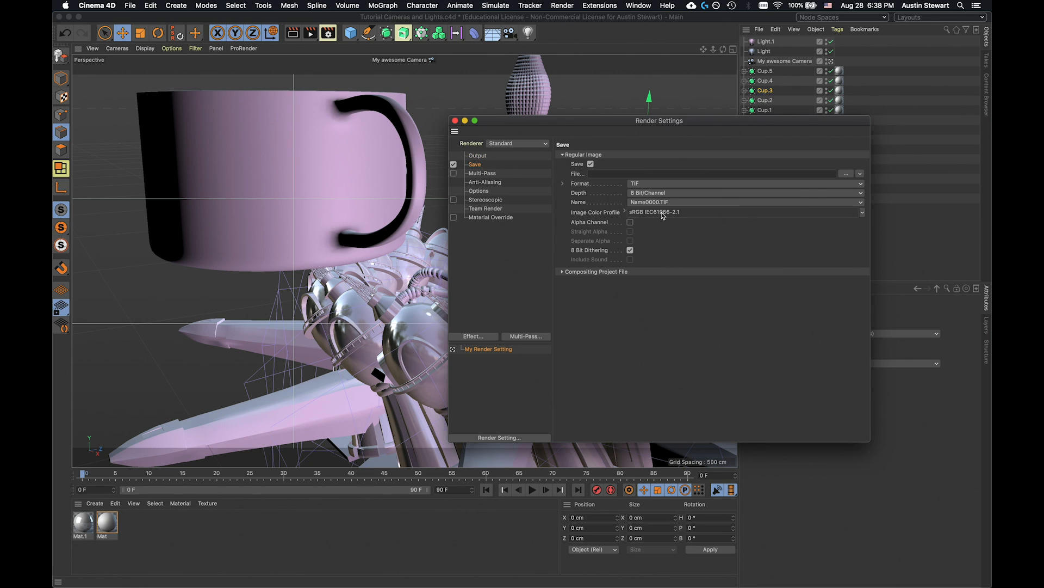
pyautogui.click(481, 174)
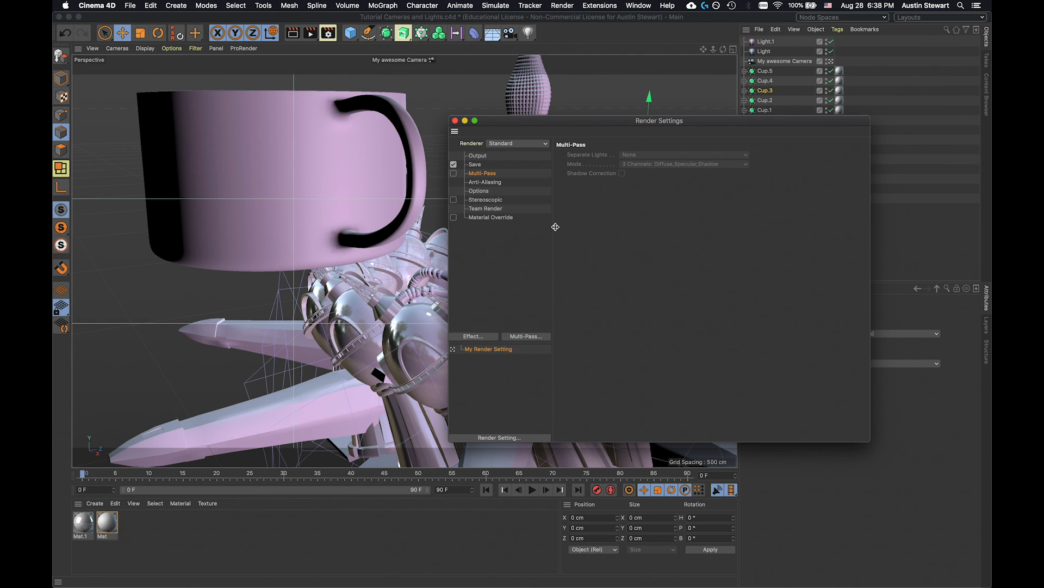
pyautogui.click(487, 183)
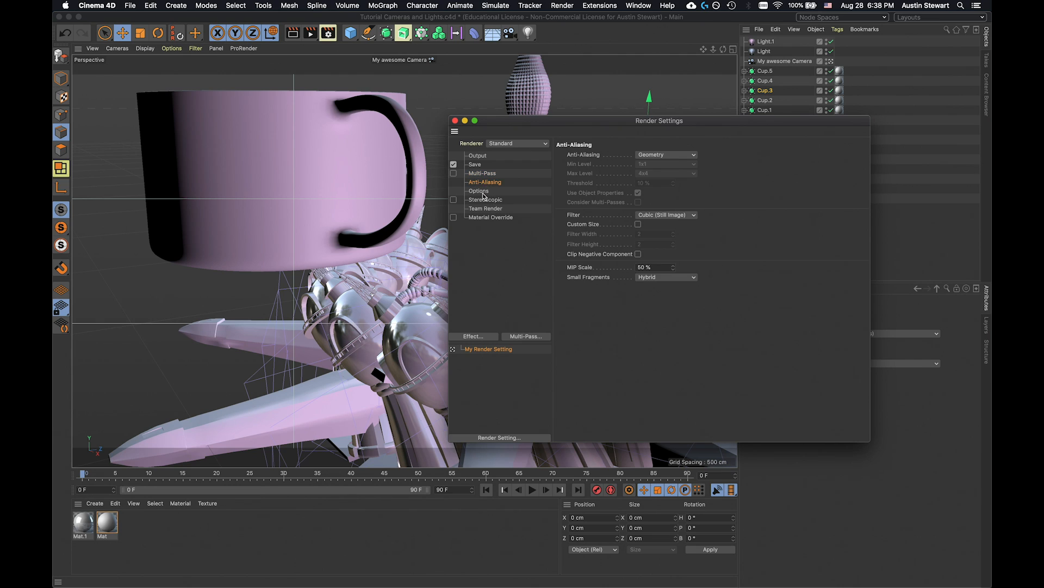
pyautogui.click(484, 191)
pyautogui.click(477, 157)
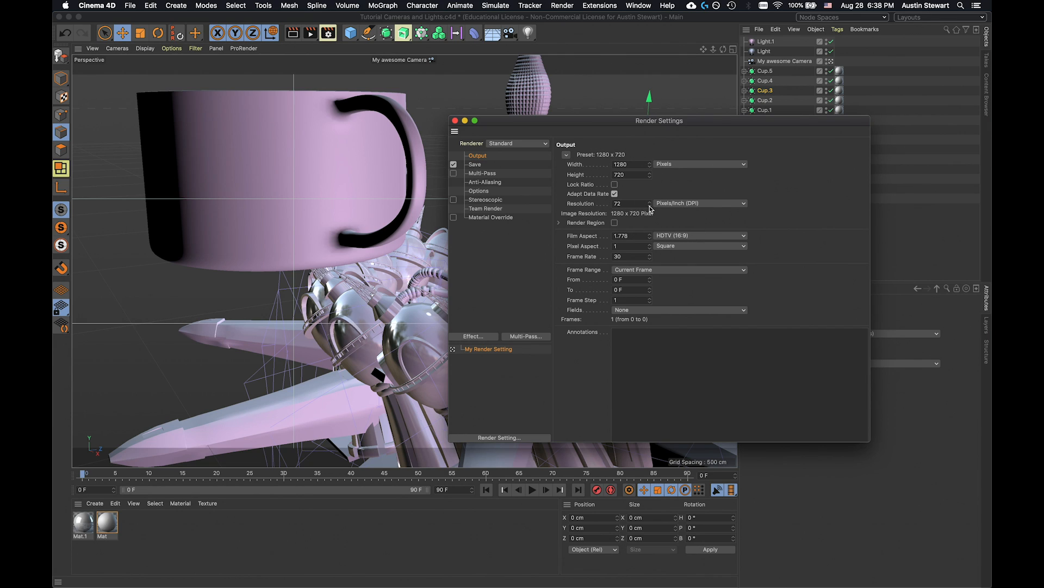
# Change the render output units to inches and set the size to 16 wide by 20 high.
pyautogui.click(702, 164)
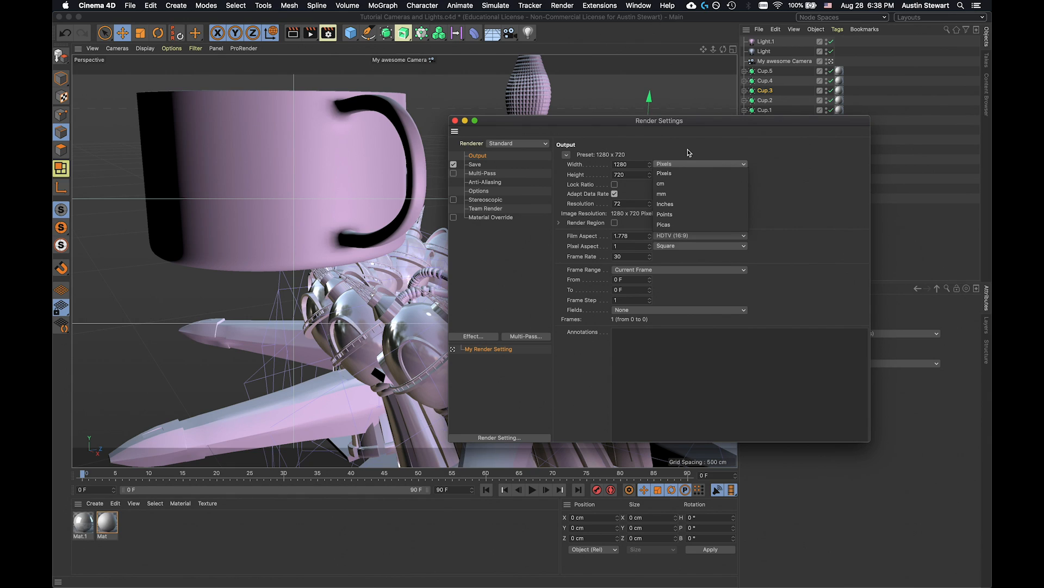
pyautogui.click(674, 203)
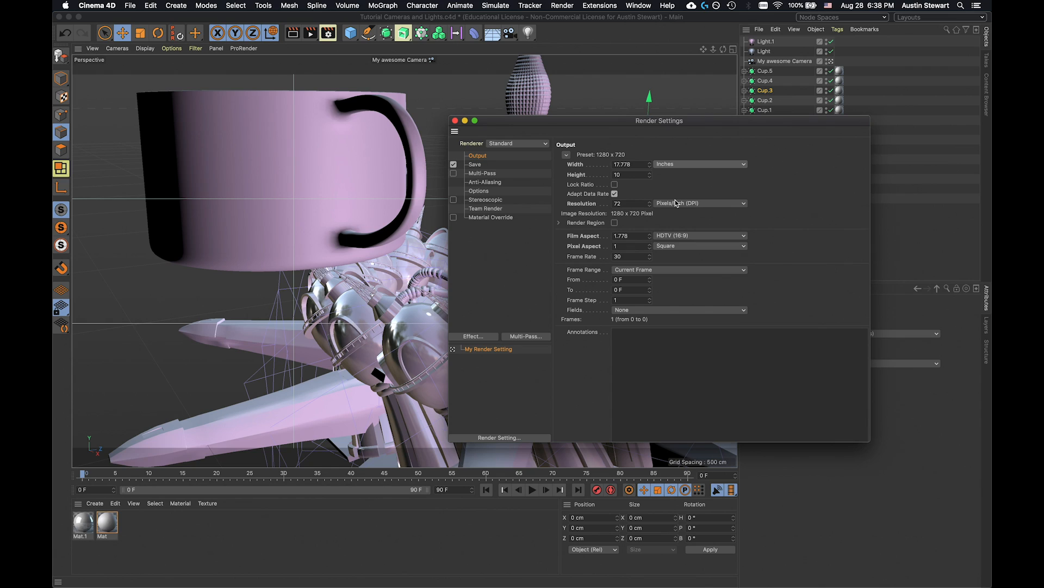
pyautogui.click(632, 166)
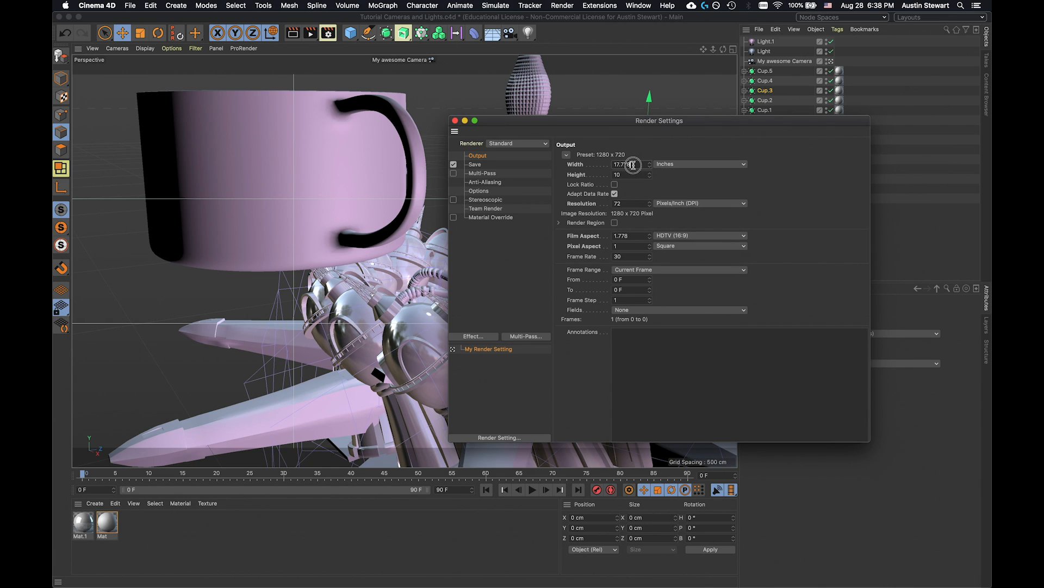
pyautogui.write('16')
pyautogui.press('Return')
pyautogui.click(623, 174)
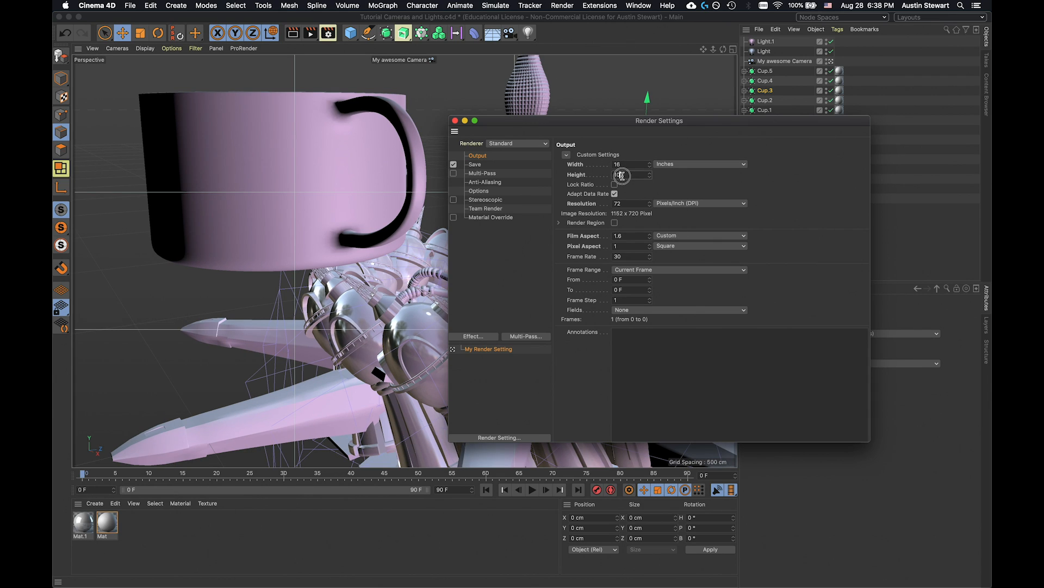
pyautogui.write('20')
pyautogui.press('Return')
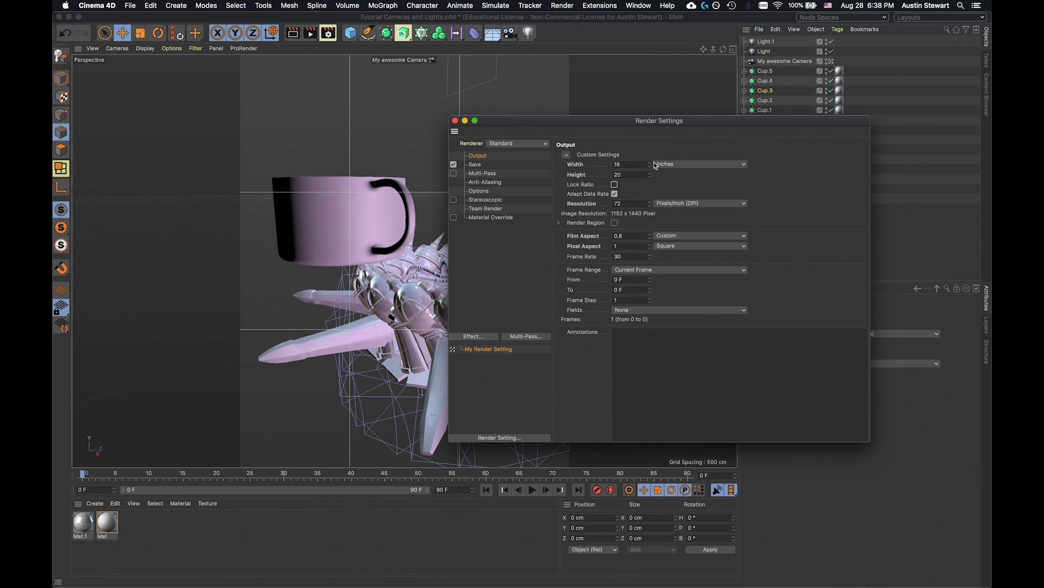
# Set the render output size to a landscape format, 20 inches wide by 16 inches high.
pyautogui.click(631, 163)
pyautogui.moveTo(631, 163); pyautogui.dragTo(574, 162)
pyautogui.write('20')
pyautogui.press('Return')
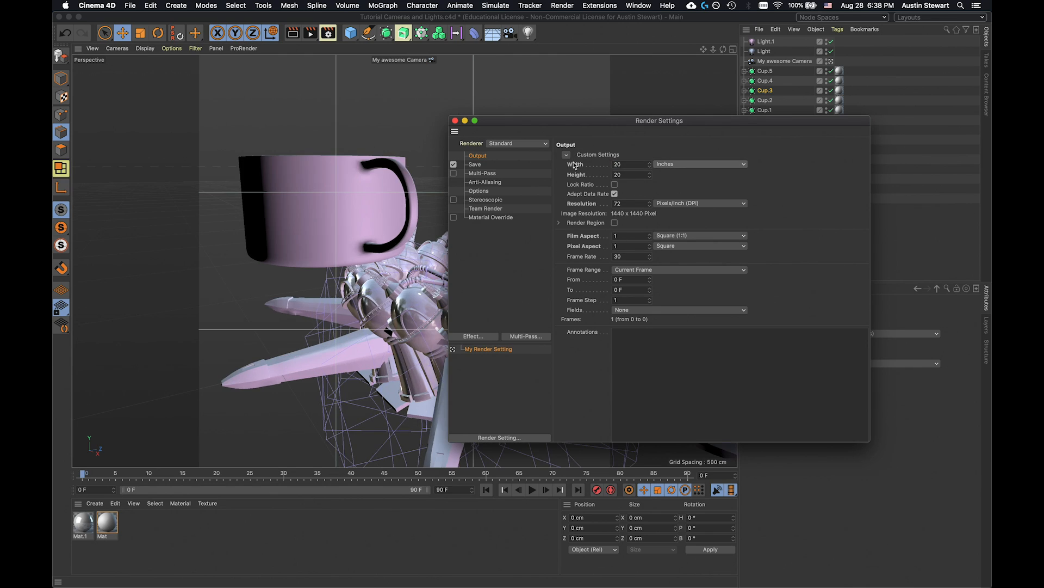
pyautogui.moveTo(623, 174); pyautogui.dragTo(574, 177)
pyautogui.write('16')
pyautogui.press('Return')
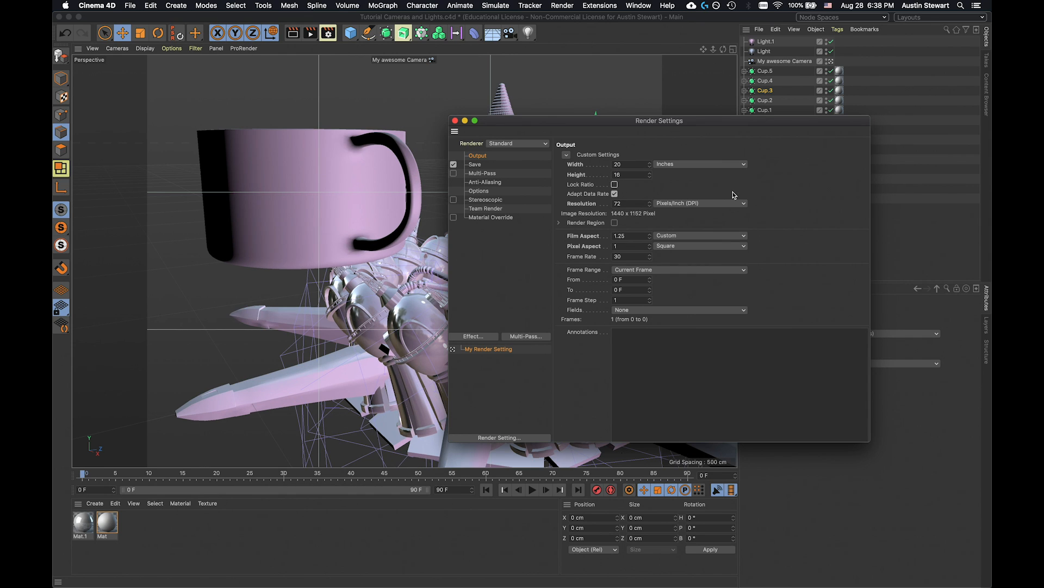
# Move the Render Settings window off the viewport and zoom My awesome Camera in slightly on the squid tower.
pyautogui.click(634, 127)
pyautogui.moveTo(634, 127); pyautogui.dragTo(856, 150)
pyautogui.scroll(5, 480, 241)
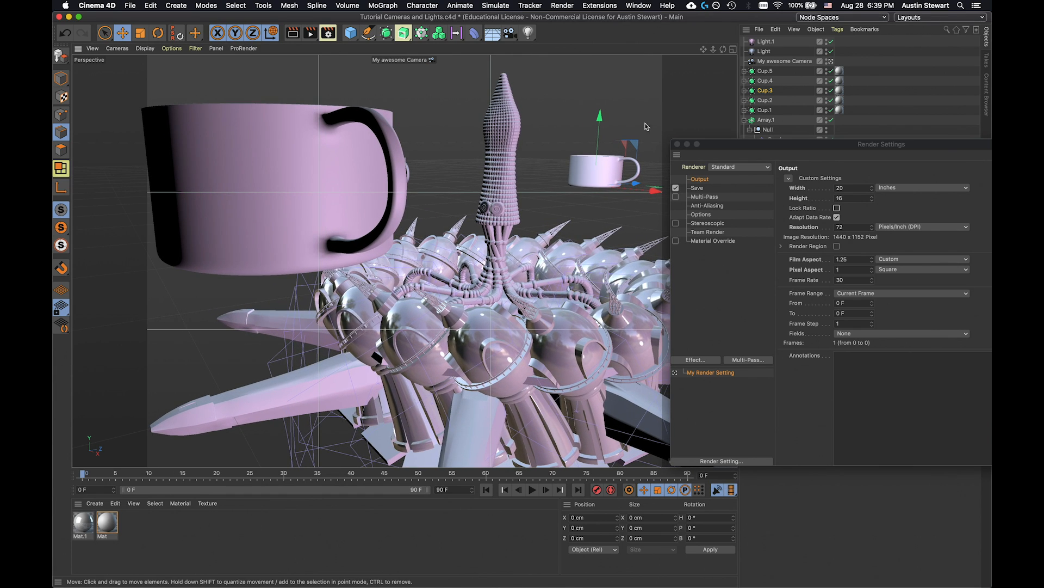
pyautogui.moveTo(766, 142); pyautogui.dragTo(835, 121)
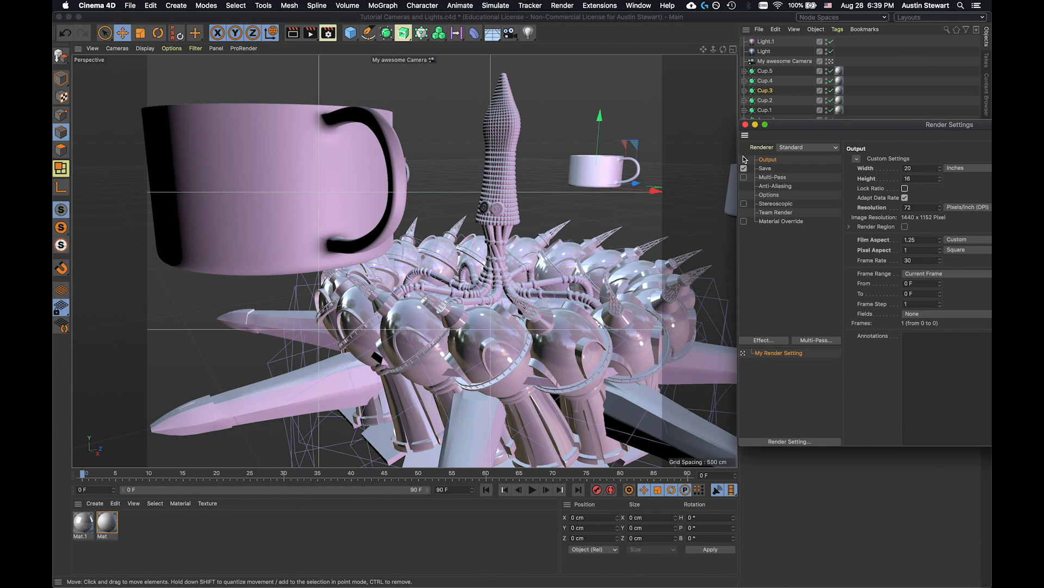
pyautogui.moveTo(928, 126)
pyautogui.mouseDown()
pyautogui.moveTo(892, 64)
pyautogui.moveTo(921, 120)
pyautogui.mouseUp()
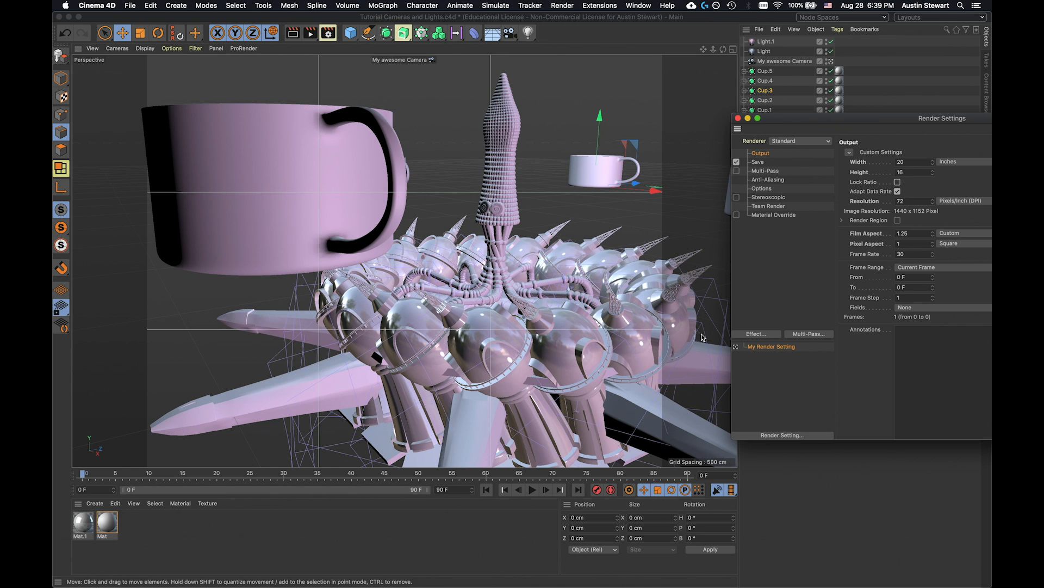
pyautogui.moveTo(931, 119); pyautogui.dragTo(785, 71)
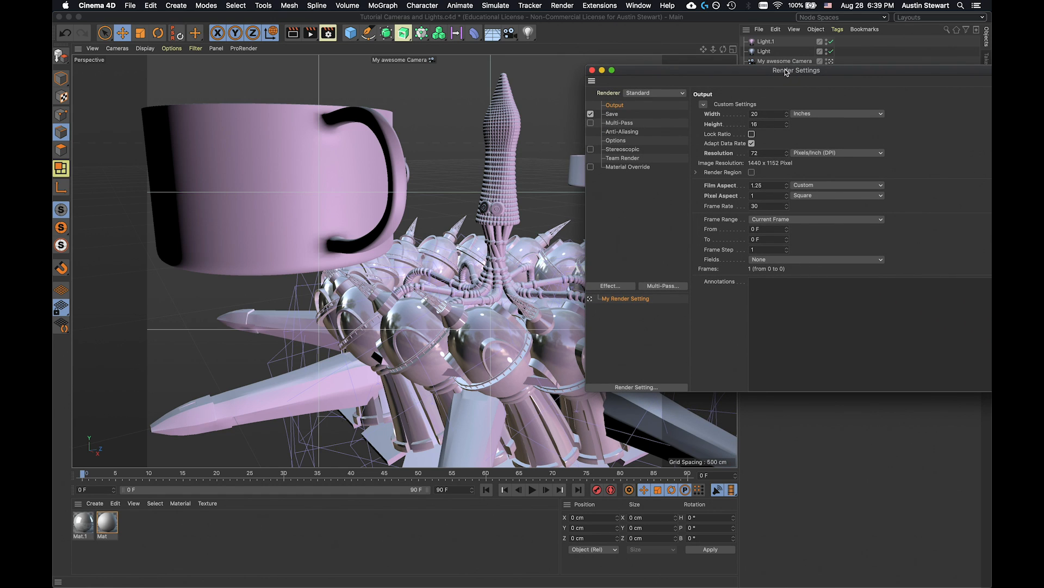
pyautogui.moveTo(785, 72); pyautogui.dragTo(937, 88)
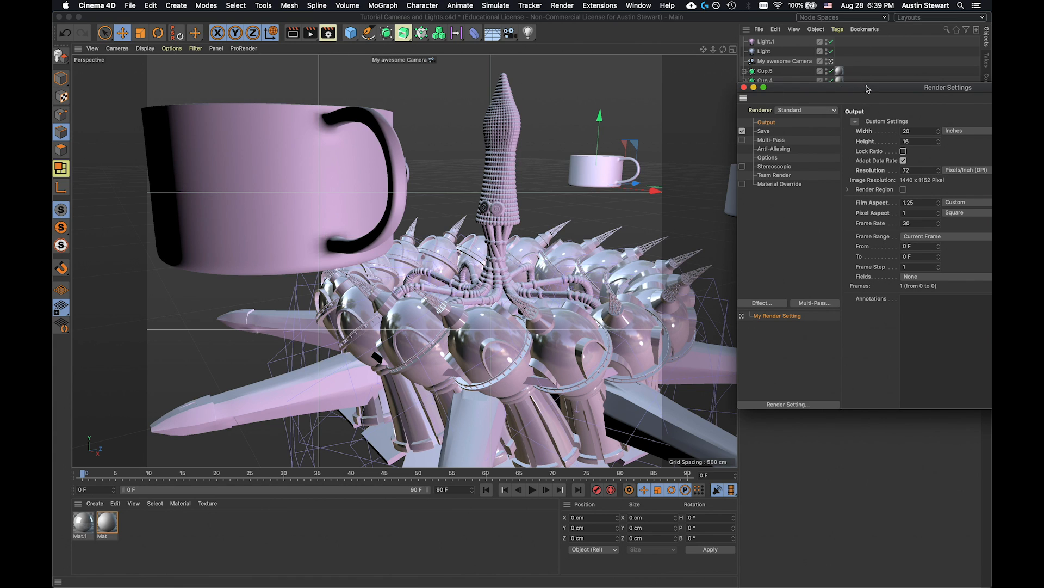
pyautogui.moveTo(867, 89); pyautogui.dragTo(737, 78)
pyautogui.click(857, 122)
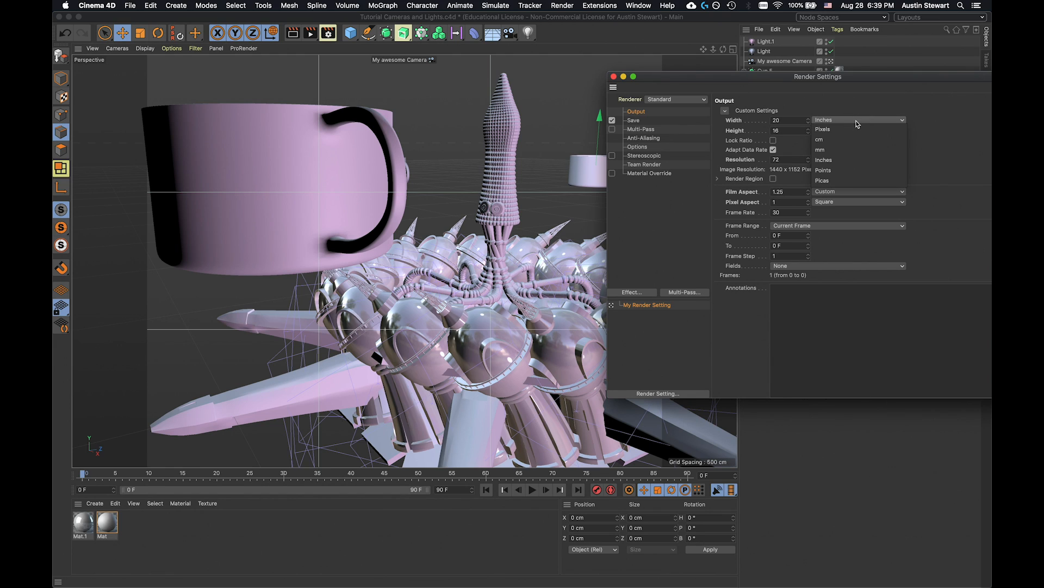
pyautogui.click(856, 123)
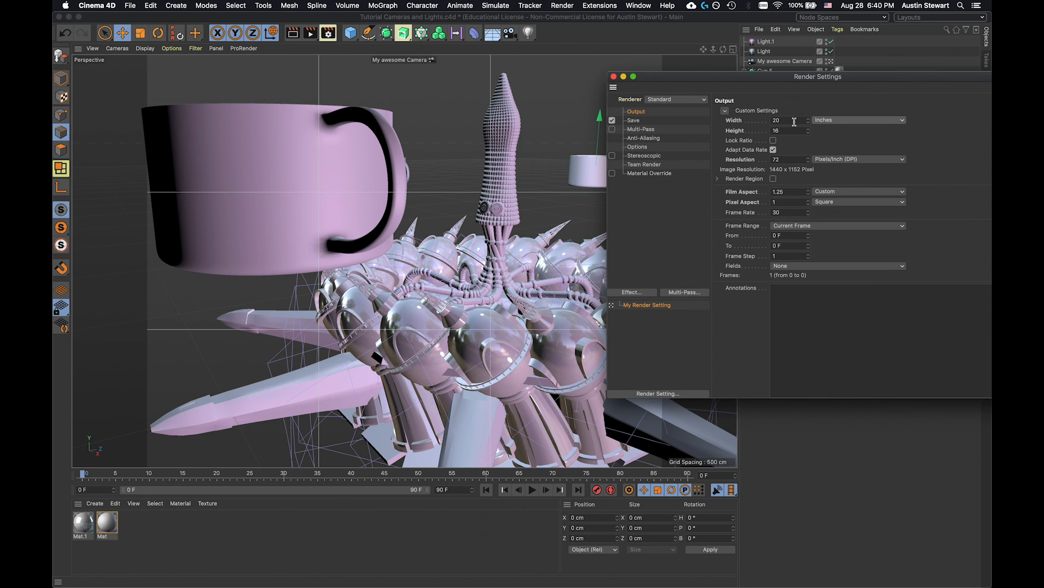
# Switch the render output units to pixels and set the size to 1920 wide by 1080 high.
pyautogui.click(840, 120)
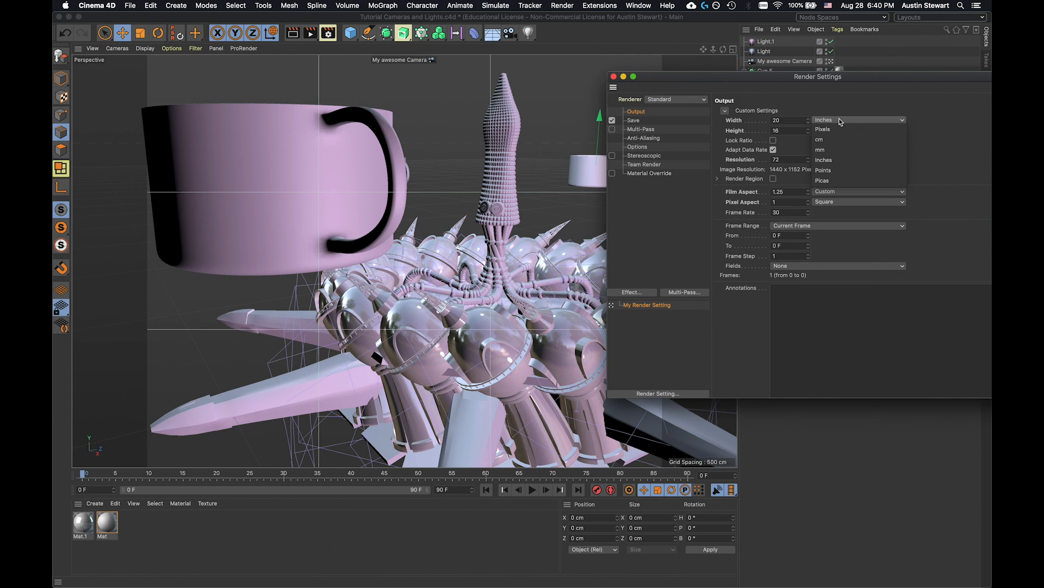
pyautogui.click(838, 129)
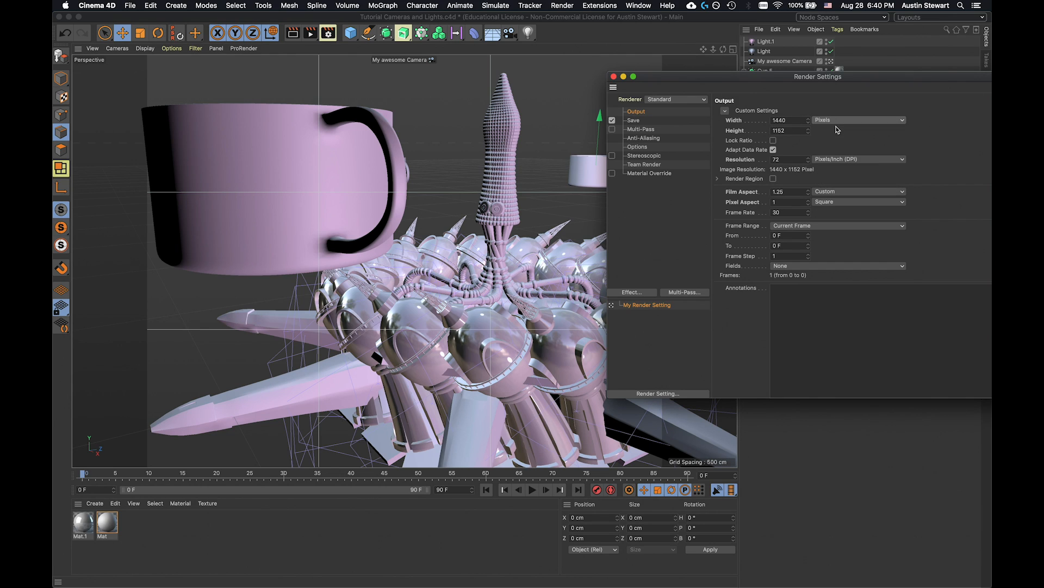
pyautogui.doubleClick(789, 120)
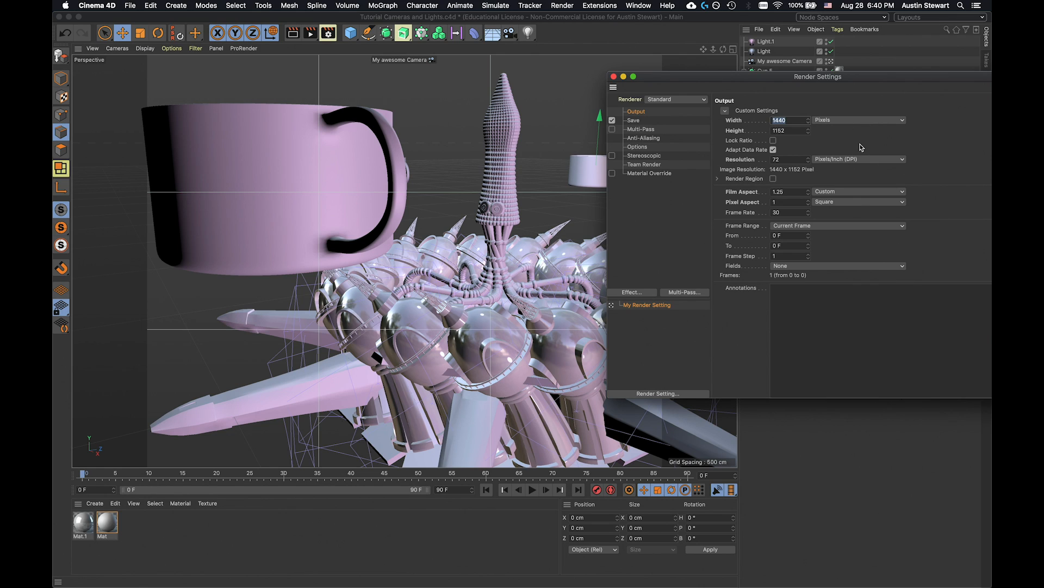
pyautogui.write('1920')
pyautogui.press('Tab')
pyautogui.write('1080')
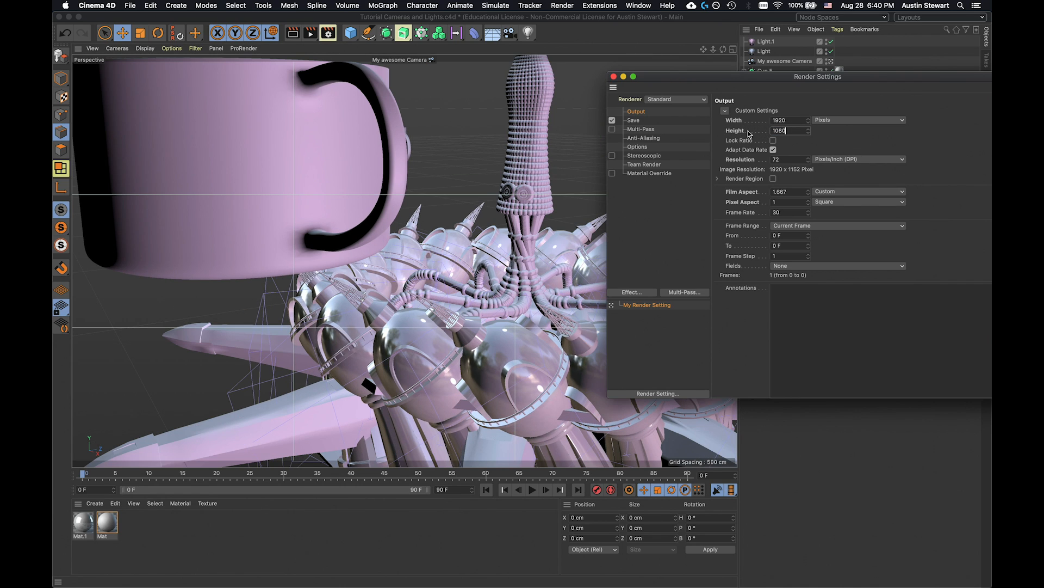
pyautogui.press('Return')
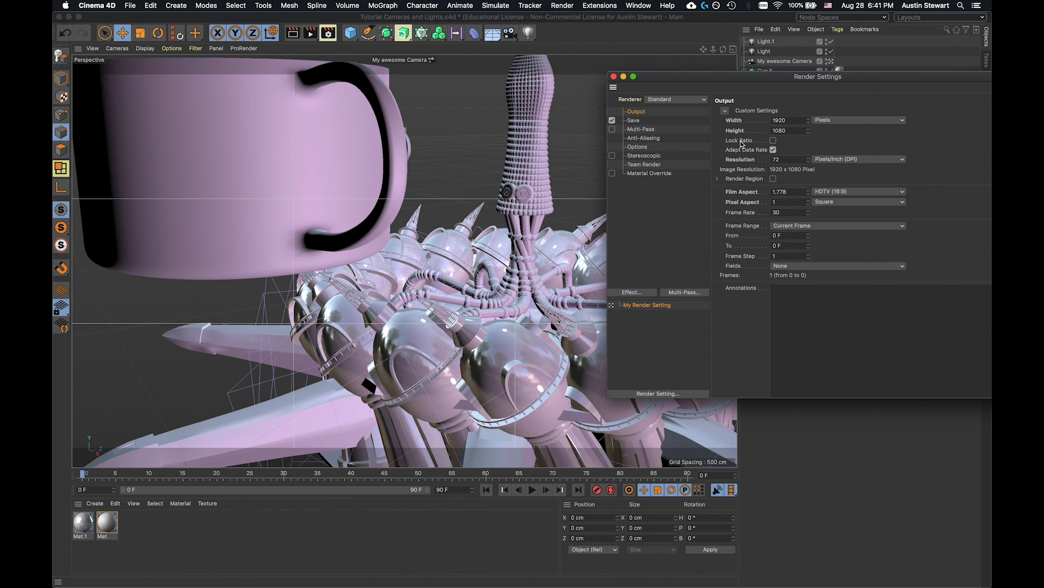
# Set the saved image format to PSD with a depth of 16 Bit/Channel in the render save settings.
pyautogui.click(635, 121)
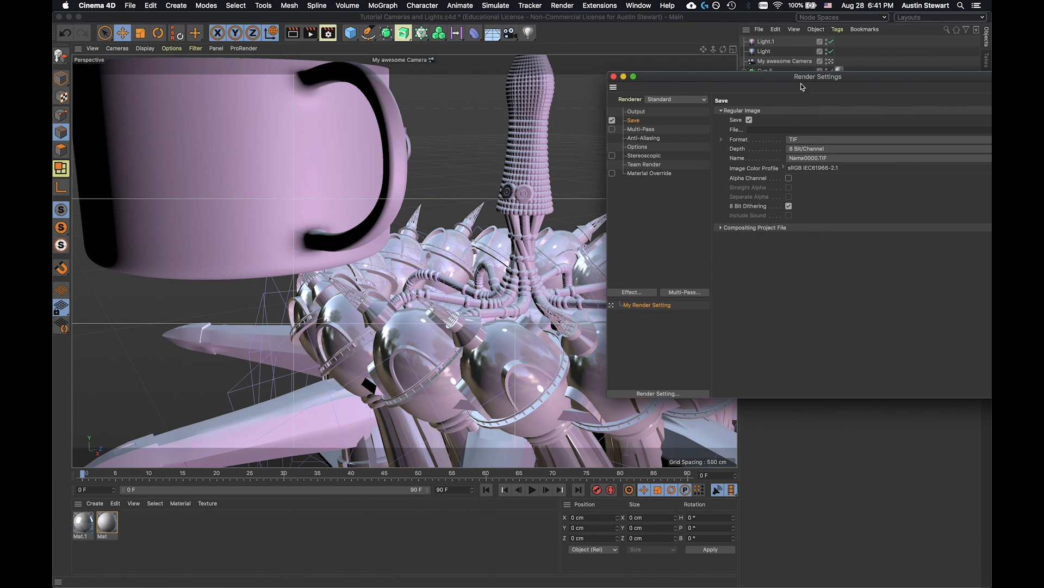
pyautogui.moveTo(803, 78); pyautogui.dragTo(639, 65)
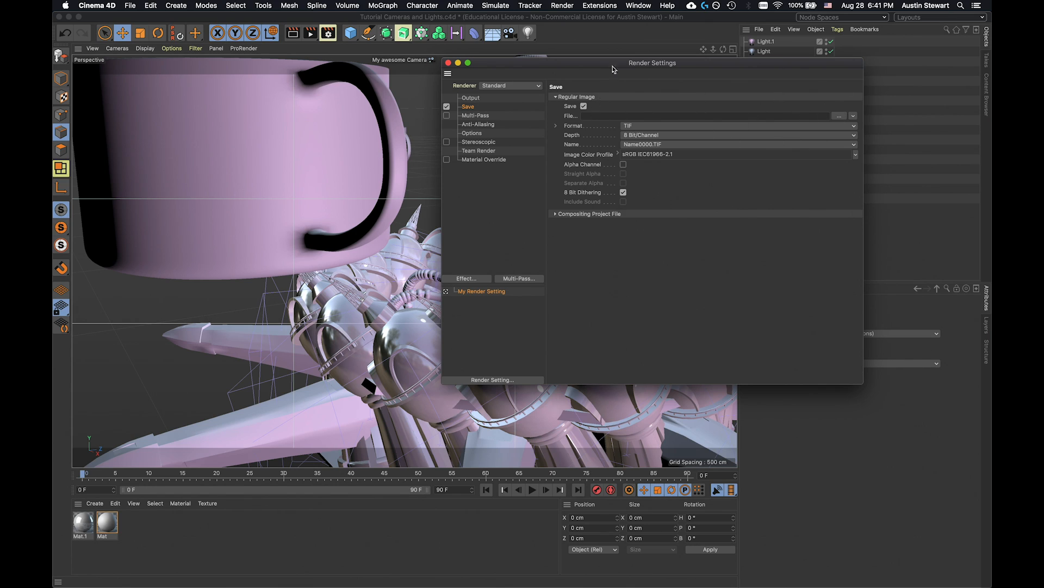
pyautogui.moveTo(612, 71); pyautogui.dragTo(609, 97)
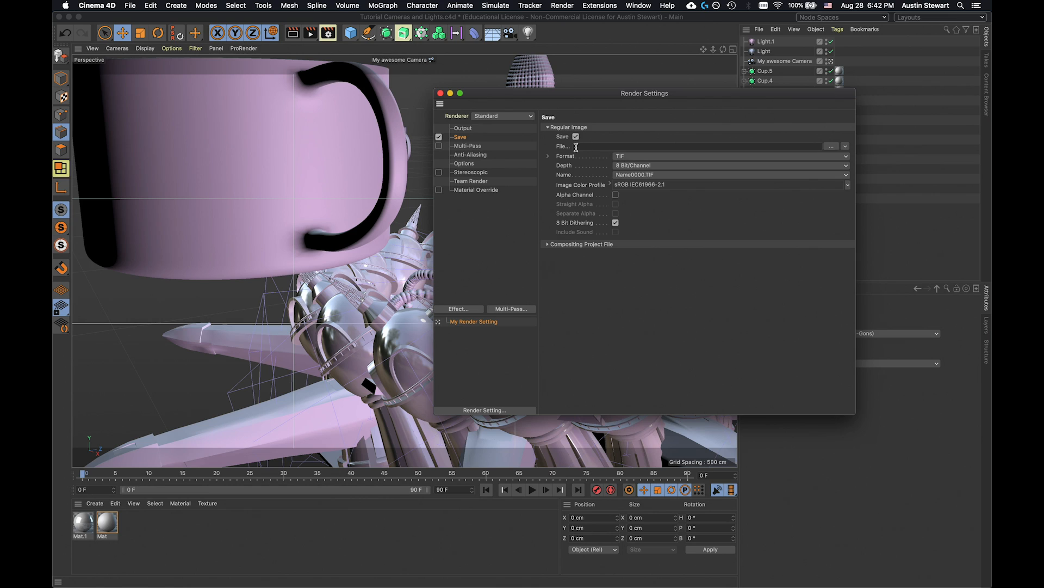
pyautogui.click(640, 158)
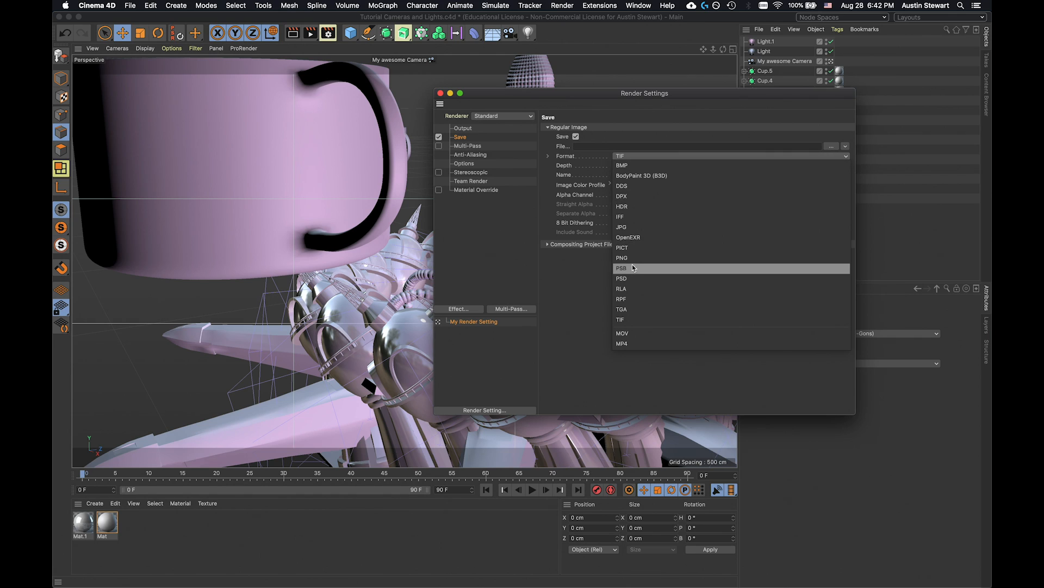
pyautogui.click(635, 279)
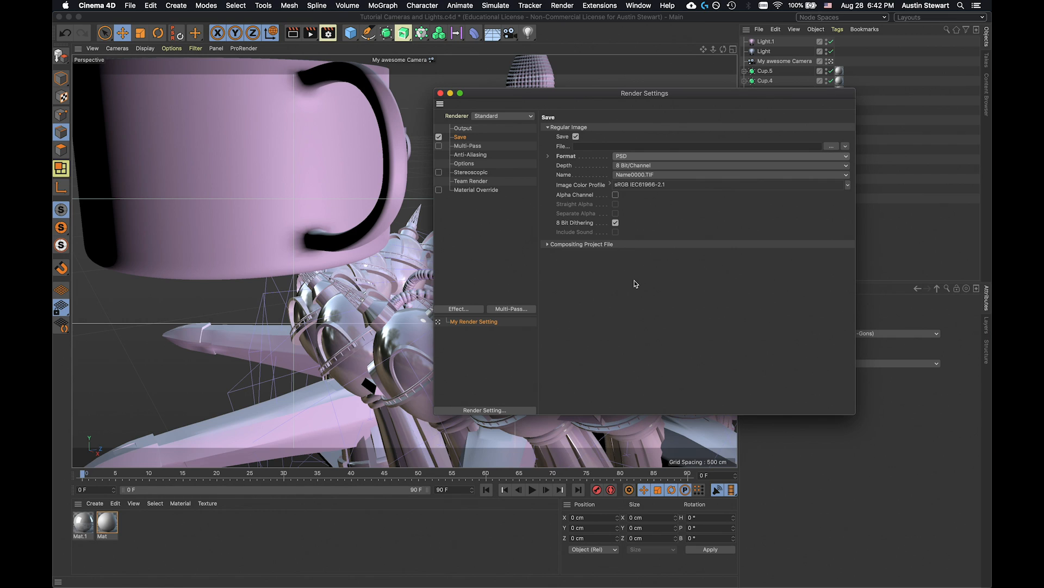
pyautogui.click(647, 166)
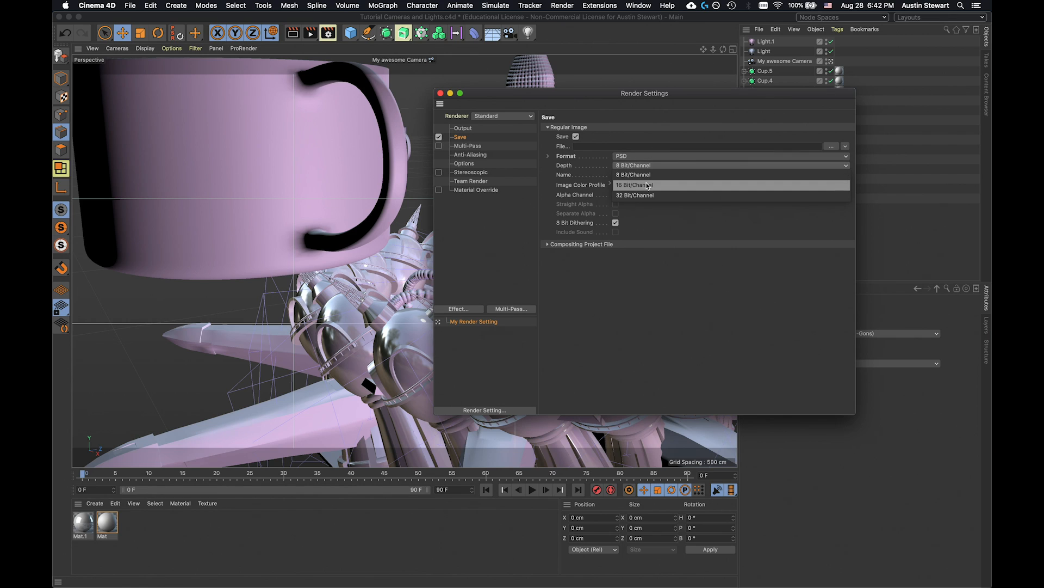
pyautogui.click(648, 185)
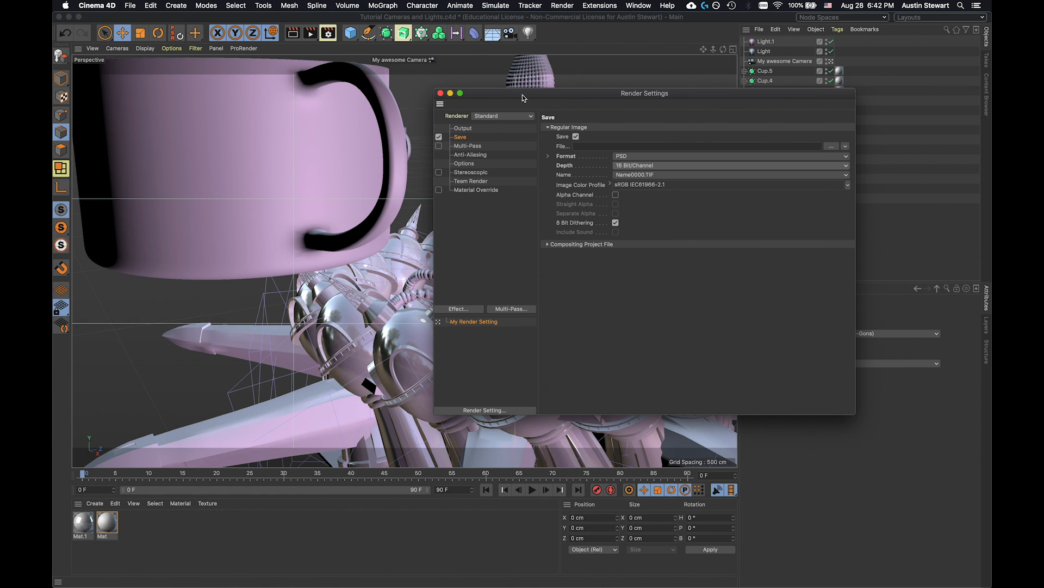
# Examine the Anti-Aliasing settings and the available renderer choices without changing the renderer.
pyautogui.moveTo(525, 97); pyautogui.dragTo(706, 269)
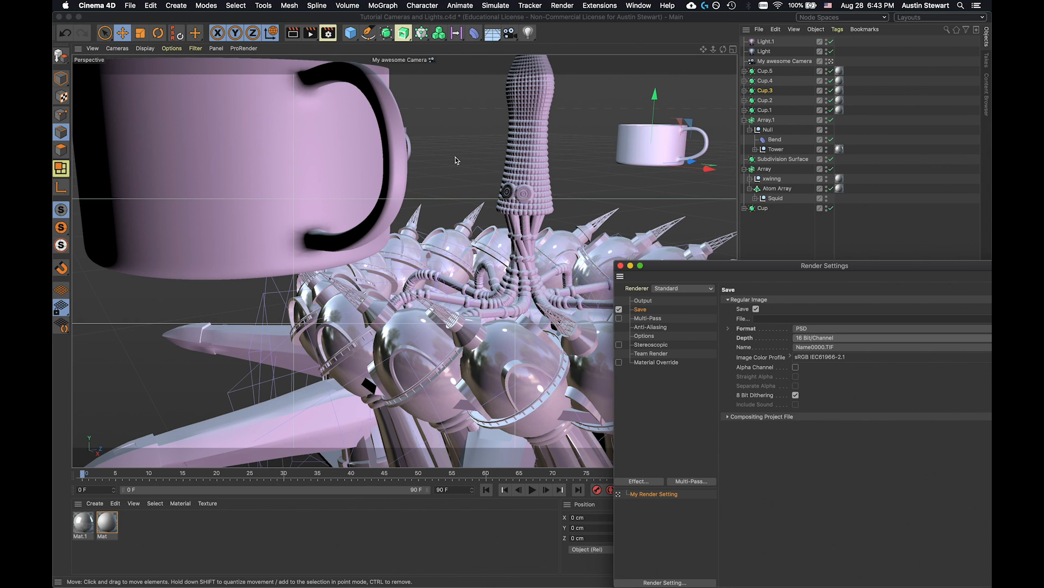
pyautogui.moveTo(749, 265); pyautogui.dragTo(474, 105)
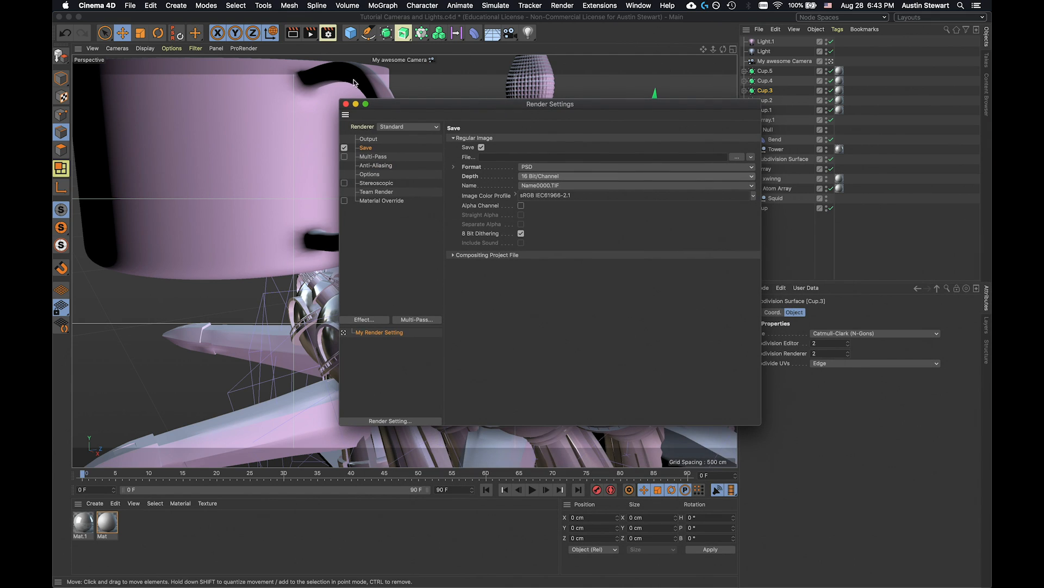
pyautogui.click(375, 165)
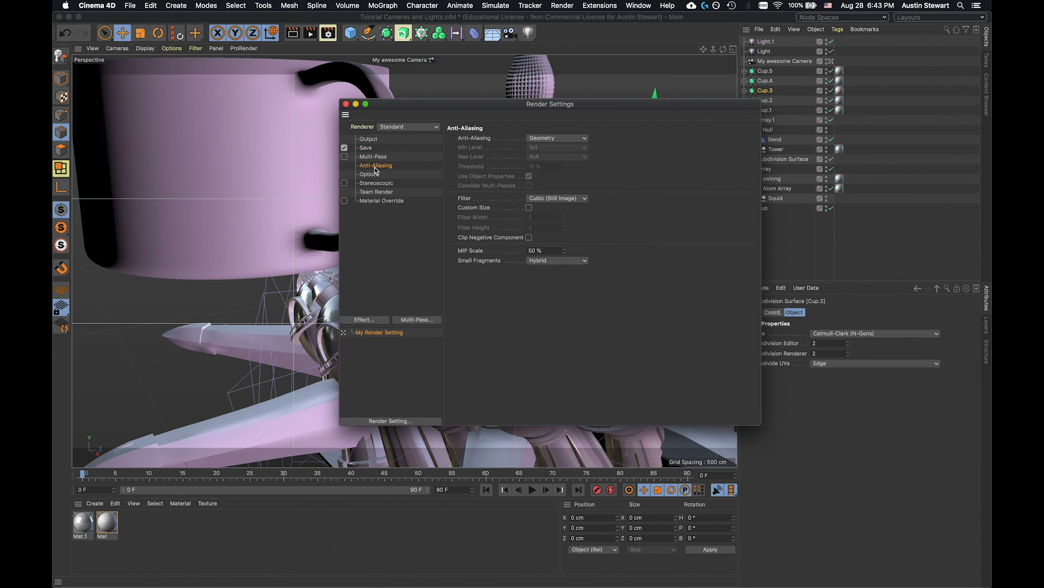
pyautogui.click(409, 105)
pyautogui.moveTo(409, 105); pyautogui.dragTo(510, 82)
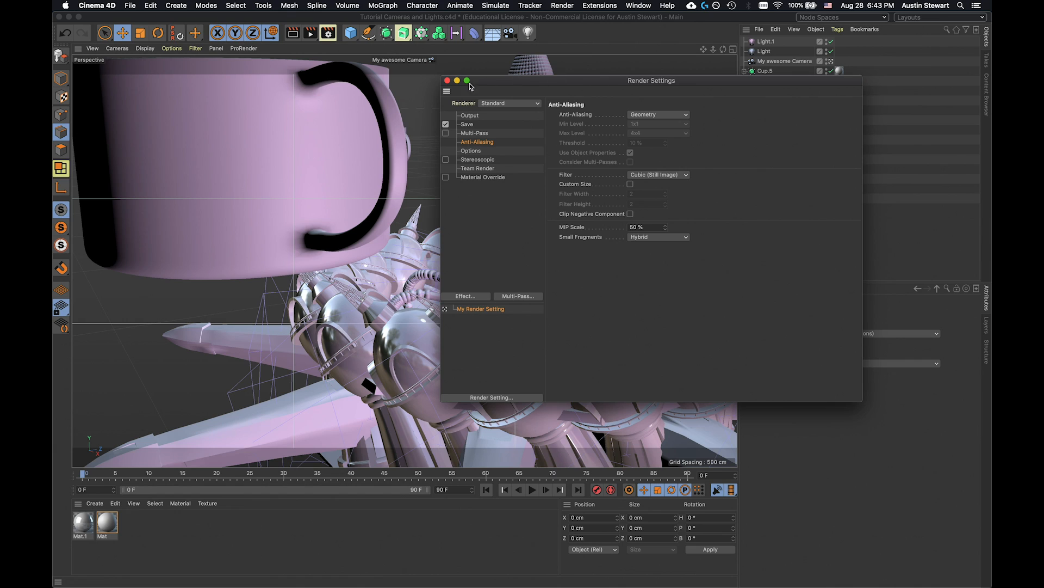
pyautogui.click(515, 107)
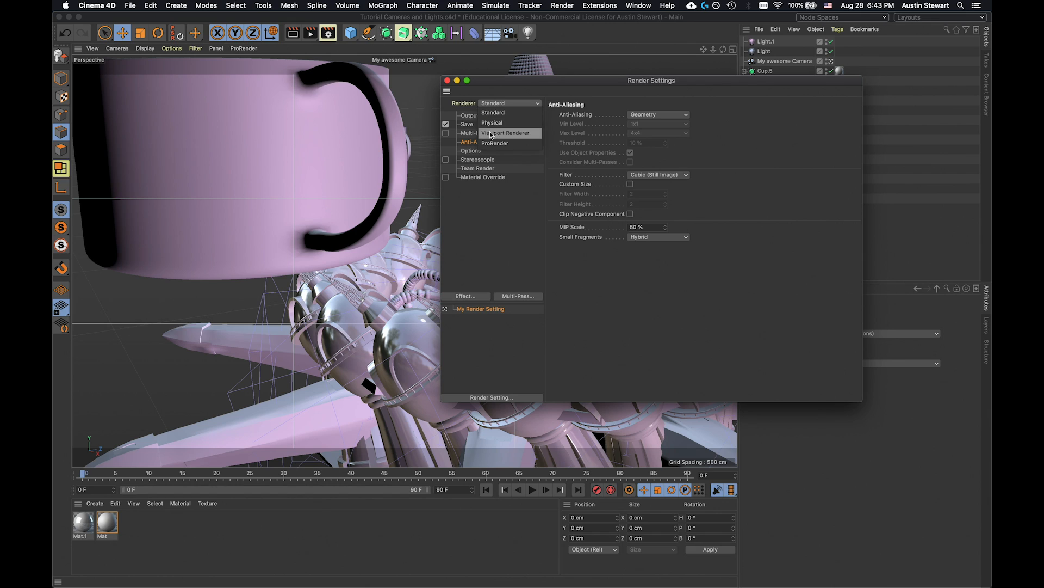
pyautogui.click(627, 285)
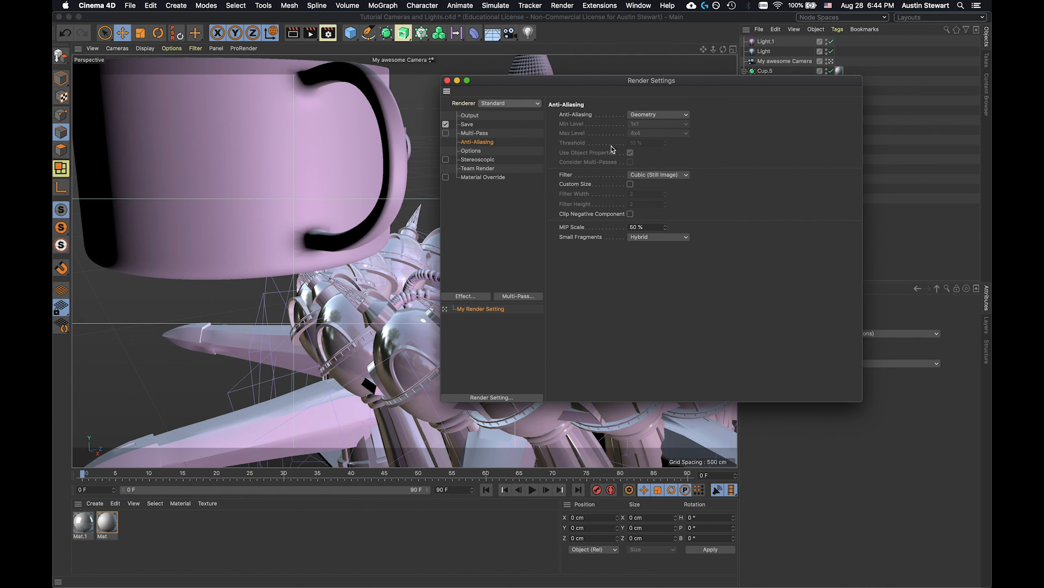
# Bring the camera in close on the domed pods at the tower's base and render the view with Geometry anti-aliasing.
pyautogui.moveTo(556, 82); pyautogui.dragTo(756, 123)
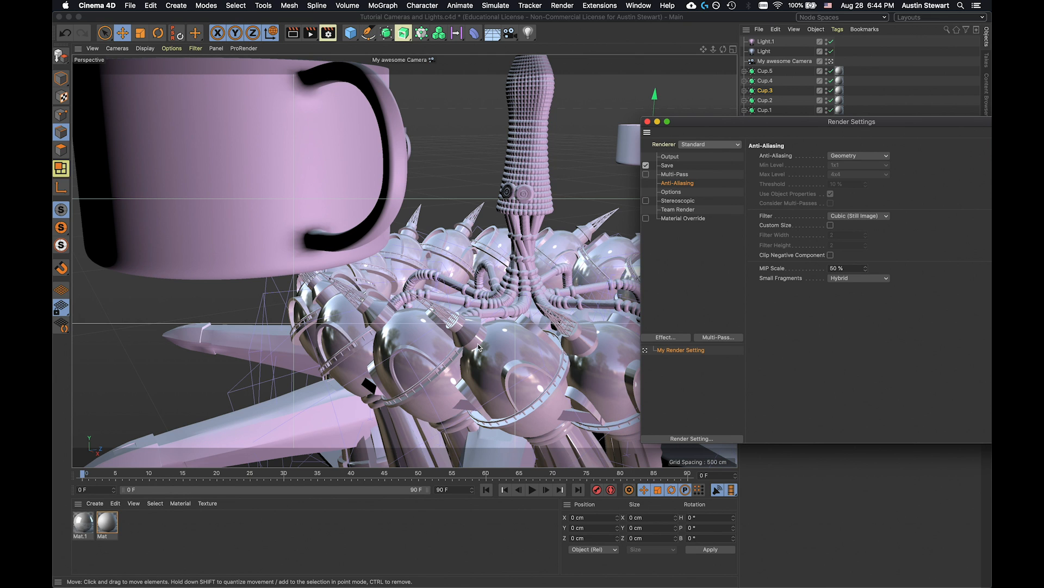
pyautogui.moveTo(513, 334)
pyautogui.keyDown('alt'); pyautogui.mouseDown(button='middle')
pyautogui.moveTo(511, 343)
pyautogui.moveTo(510, 319)
pyautogui.mouseUp(button='middle'); pyautogui.keyUp('alt')
pyautogui.scroll(10, 512, 337)
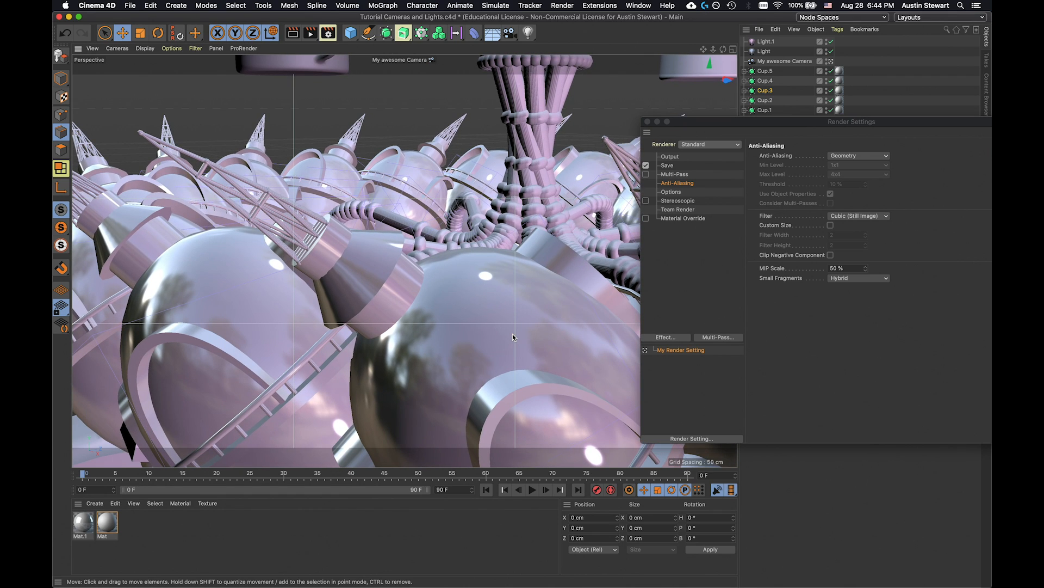
pyautogui.press('super+r')
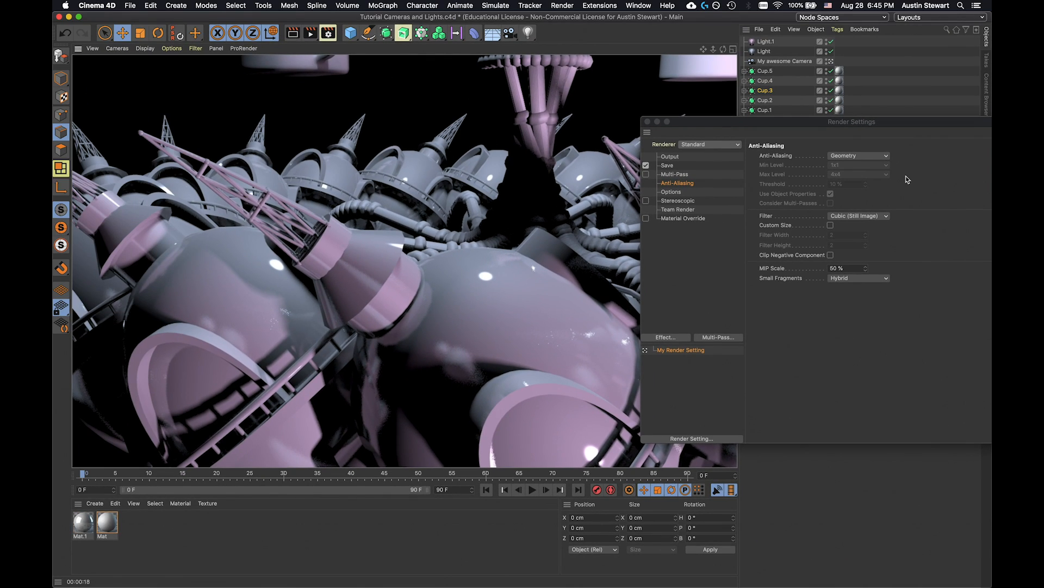
# Set the anti-aliasing to None and render the pod close-up in the viewport for comparison.
pyautogui.moveTo(858, 122); pyautogui.dragTo(786, 101)
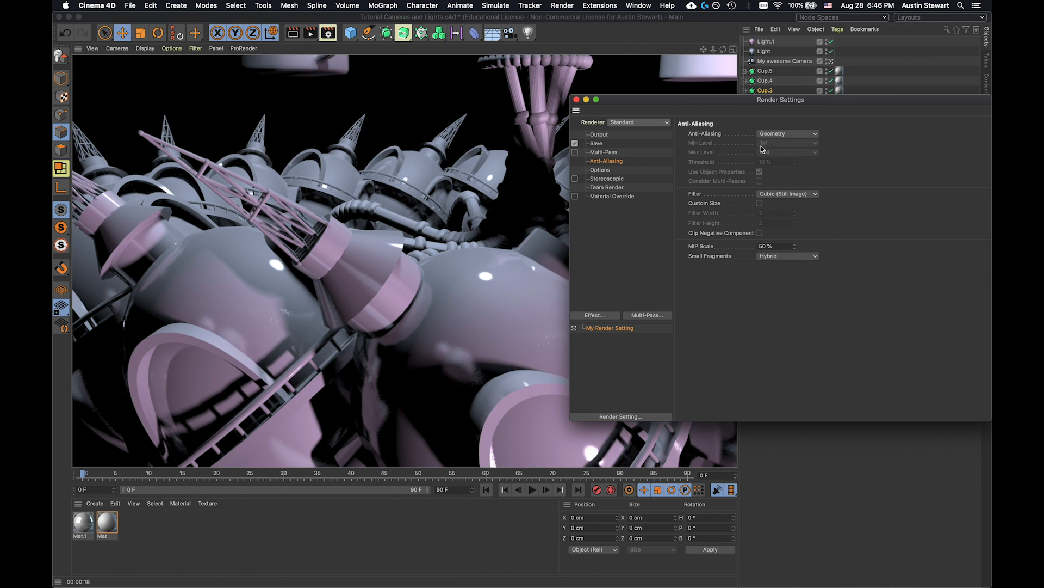
pyautogui.click(783, 134)
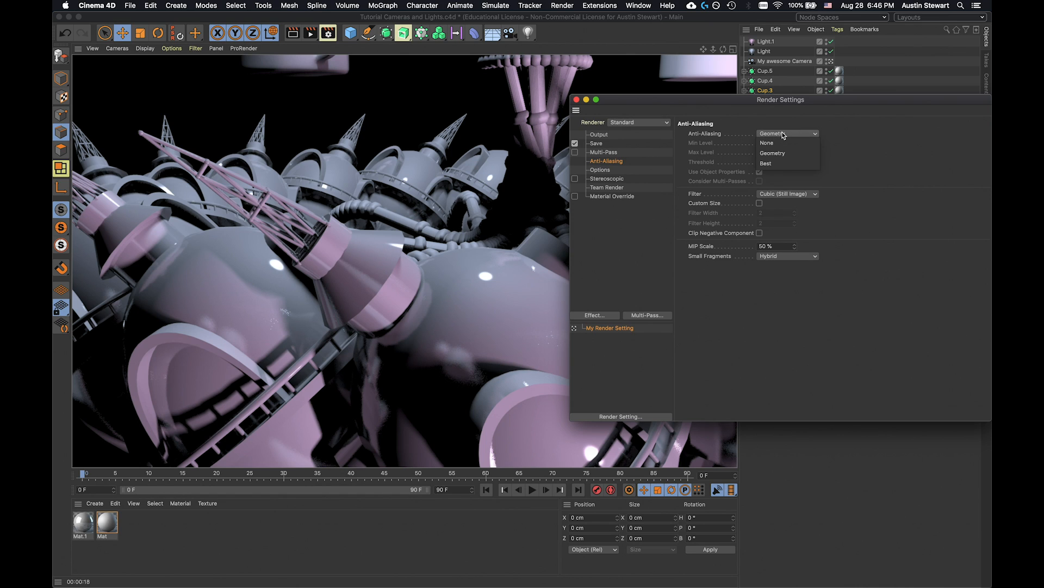
pyautogui.click(771, 143)
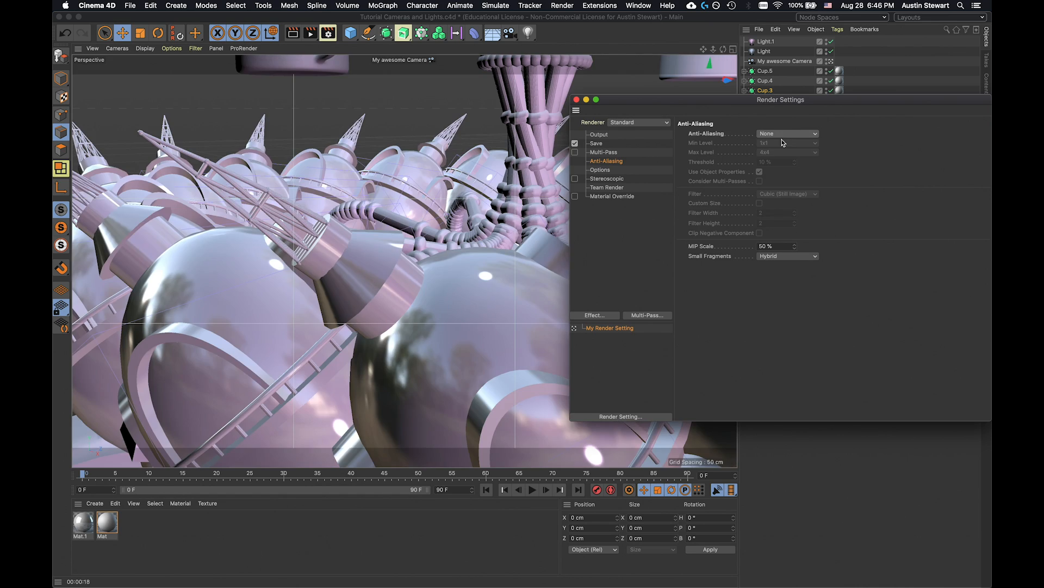
pyautogui.press('super+r')
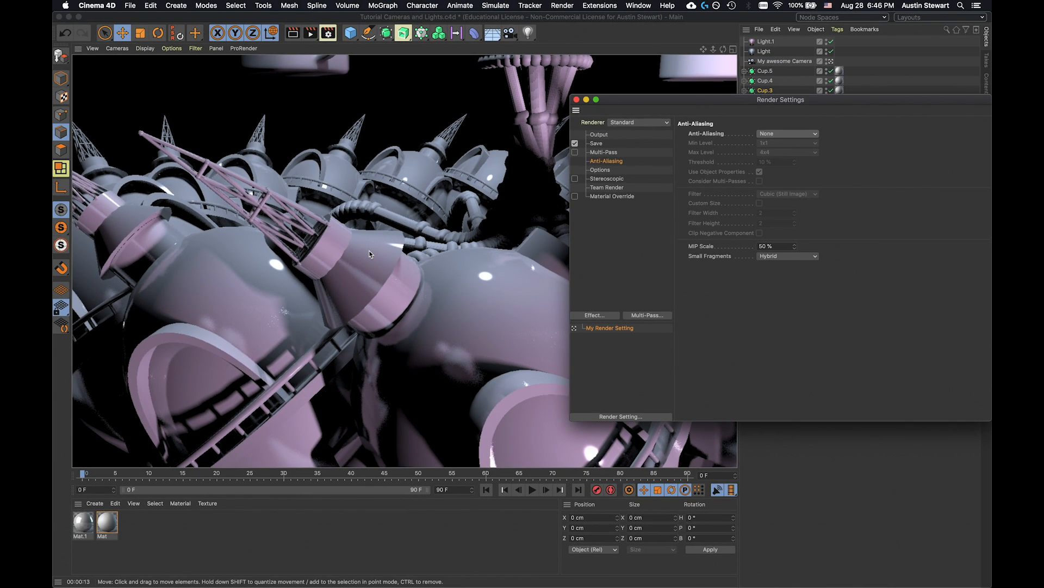
# Set the anti-aliasing to Best, render the pod close-up again, and check the Max Level setting.
pyautogui.click(790, 138)
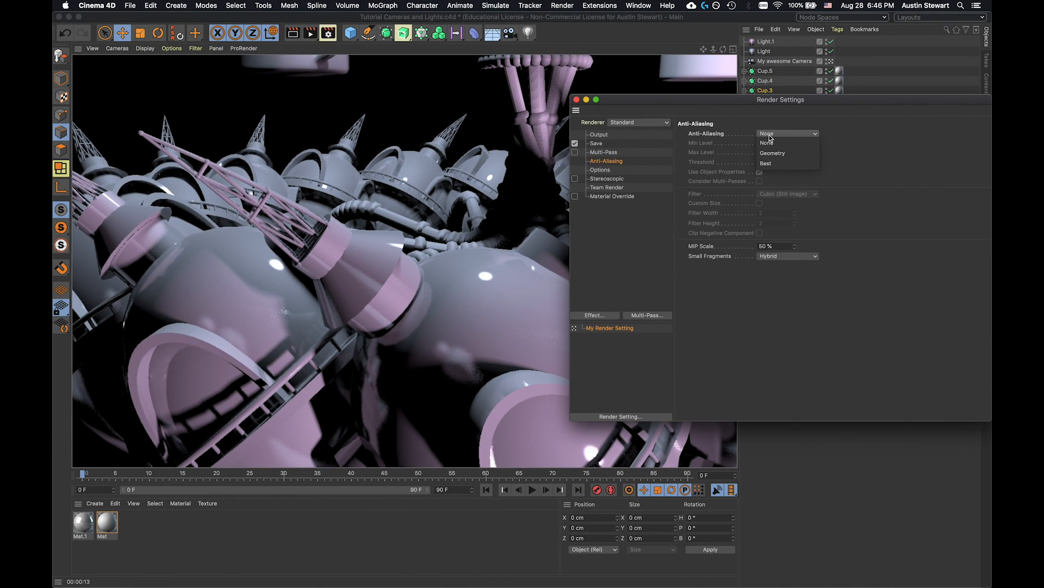
pyautogui.click(768, 163)
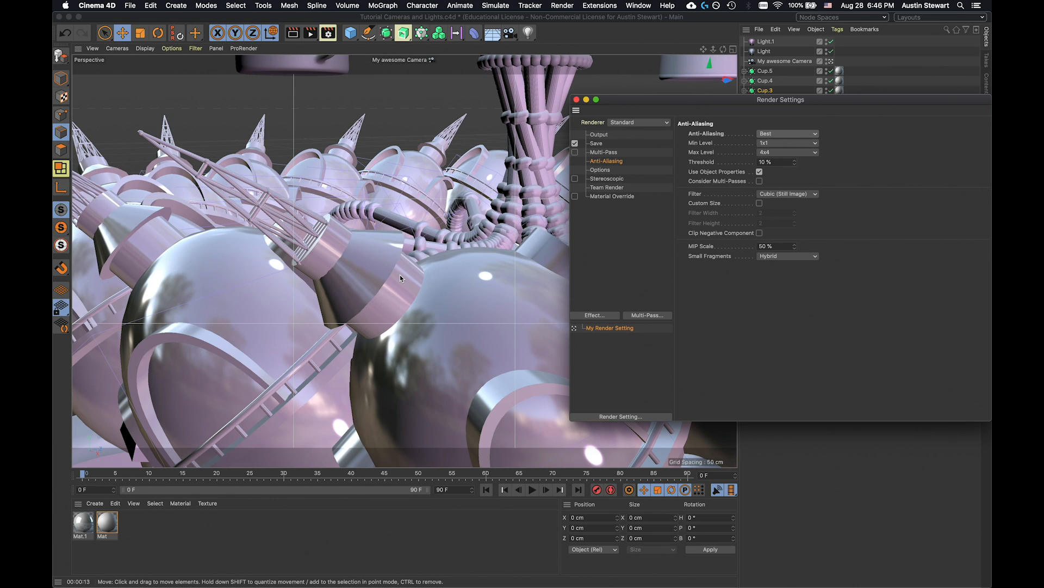
pyautogui.click(376, 299)
pyautogui.press('super+r')
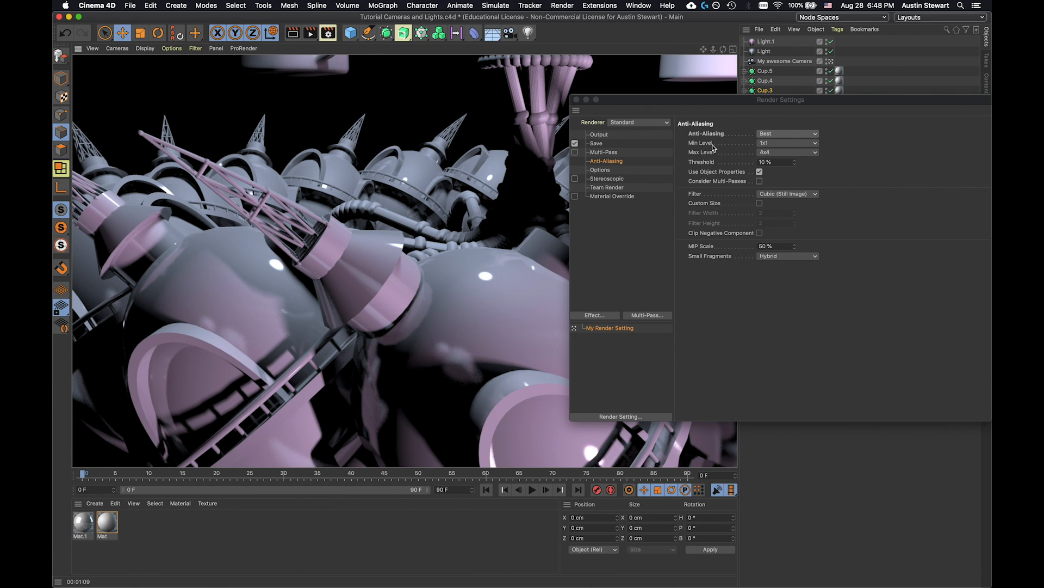
pyautogui.click(801, 155)
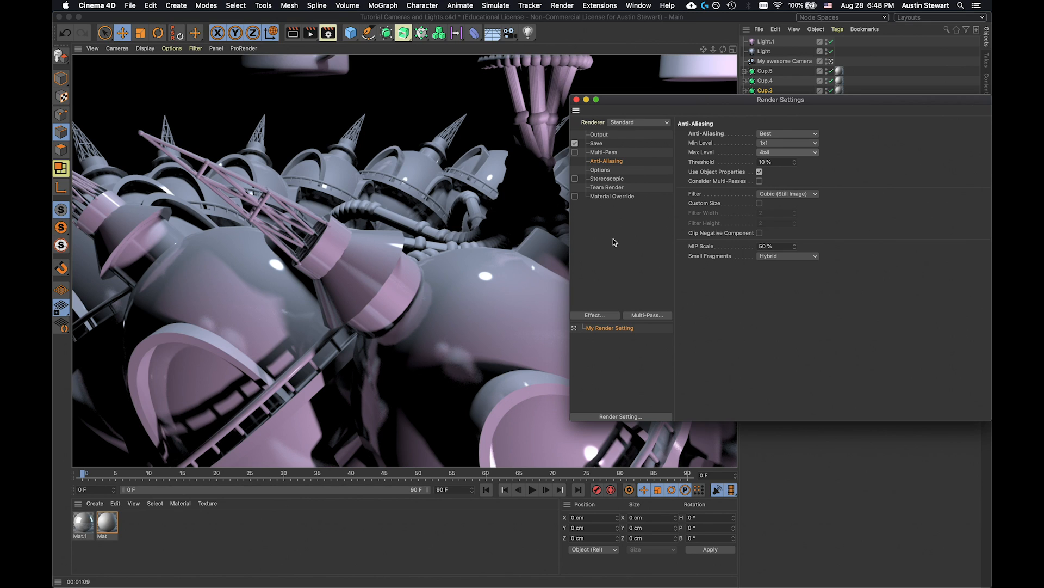
# Review the Options, Stereoscopic, Team Render and Material Override pages of the render settings.
pyautogui.click(605, 173)
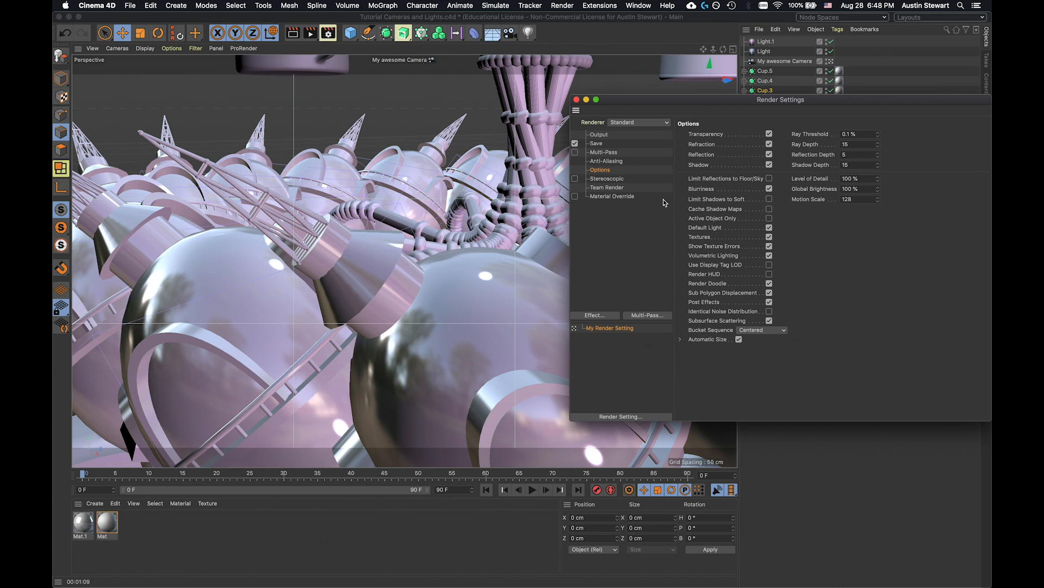
pyautogui.click(598, 180)
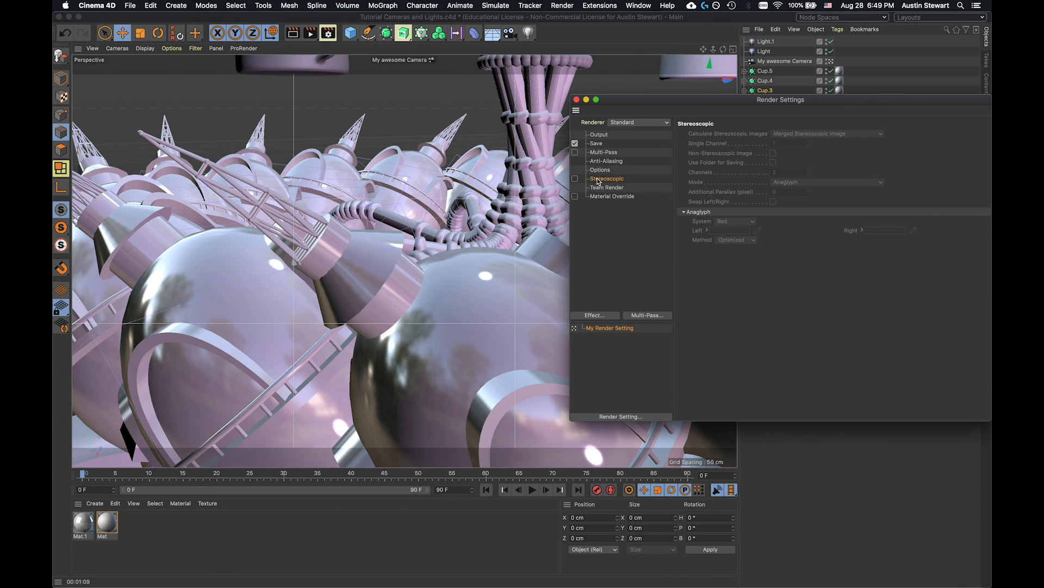
pyautogui.click(605, 189)
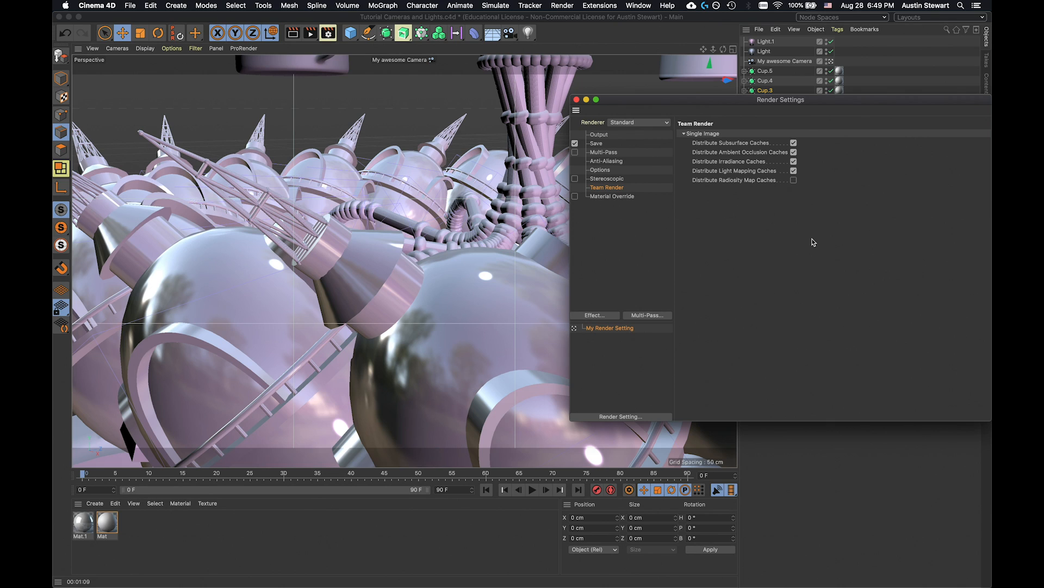
pyautogui.click(610, 197)
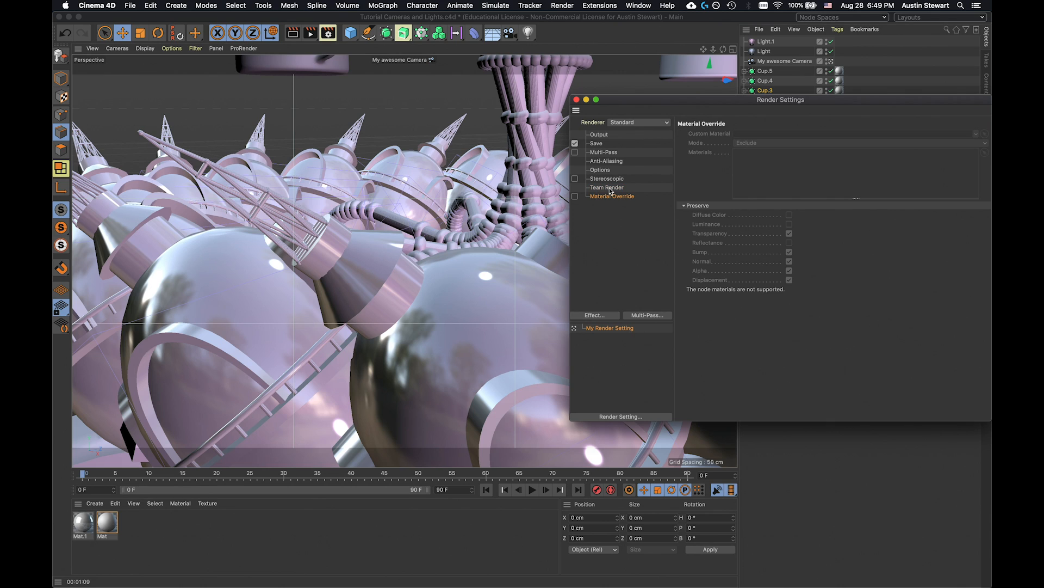
# Return to the Output settings and change the renderer to Physical.
pyautogui.click(601, 136)
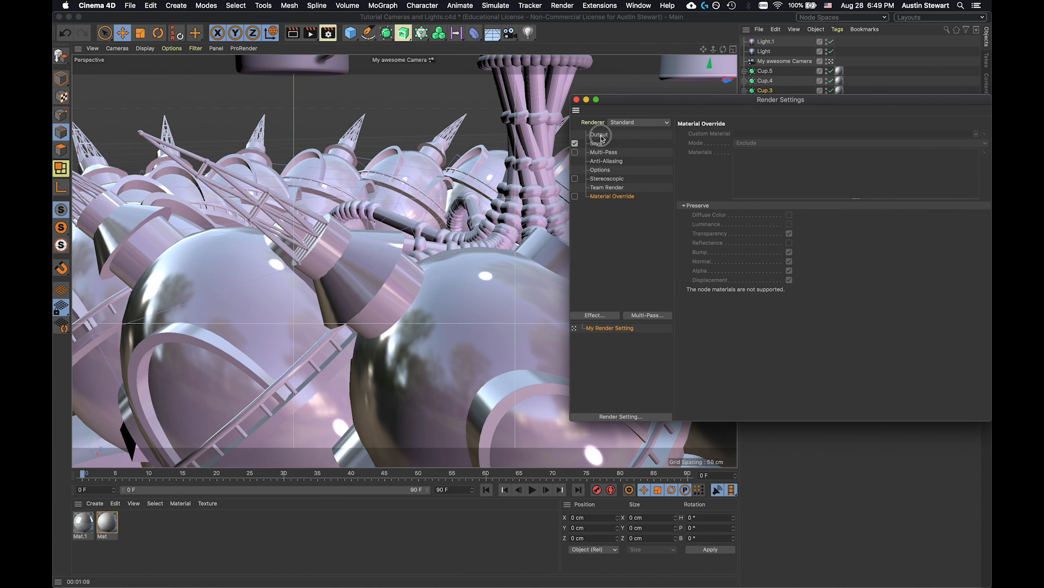
pyautogui.click(642, 122)
pyautogui.click(636, 142)
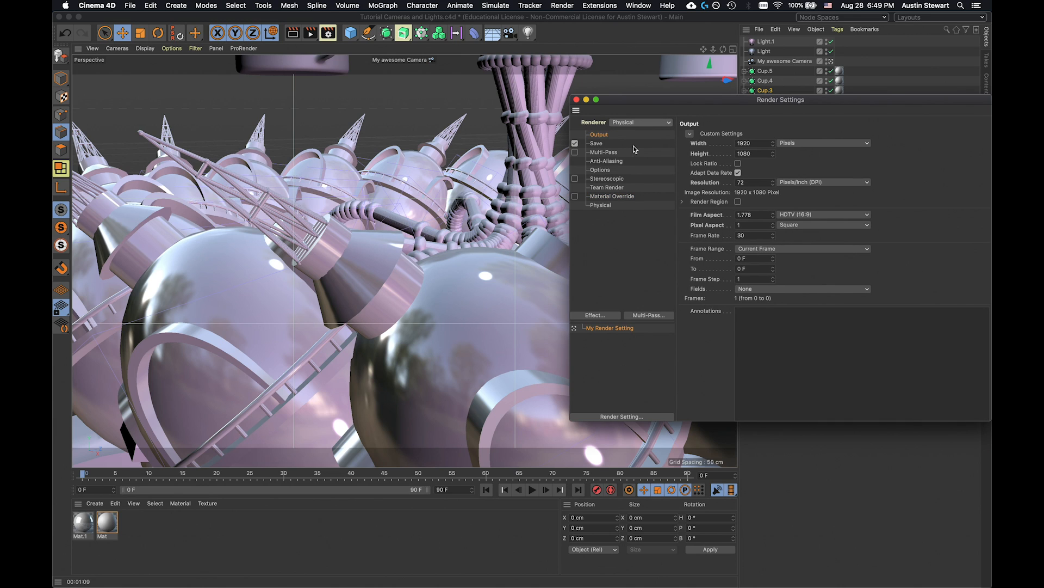
# Review the Physical renderer's basic properties and switch the renderer back to Standard.
pyautogui.click(602, 206)
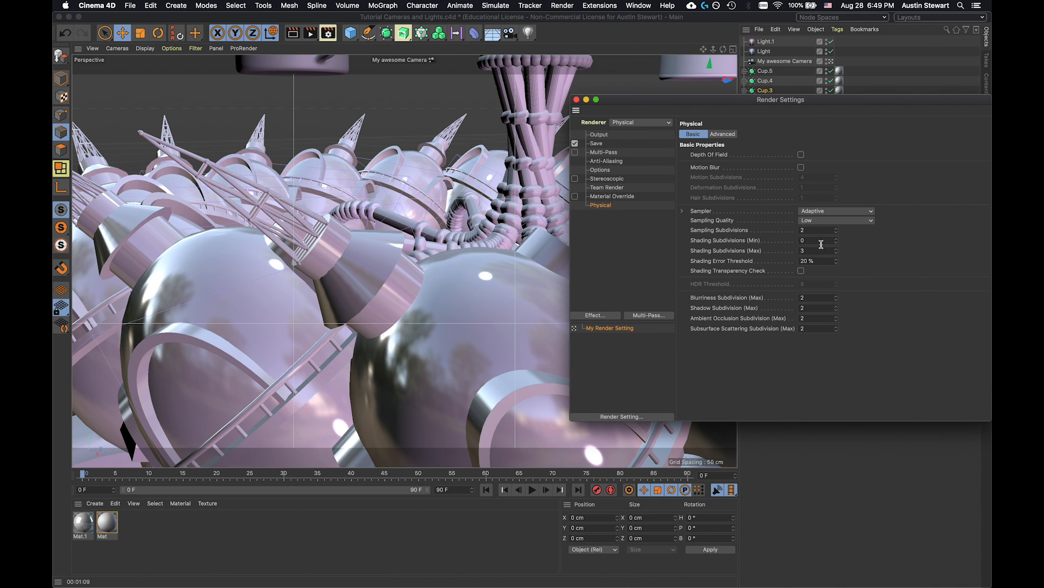
pyautogui.click(641, 122)
pyautogui.click(640, 132)
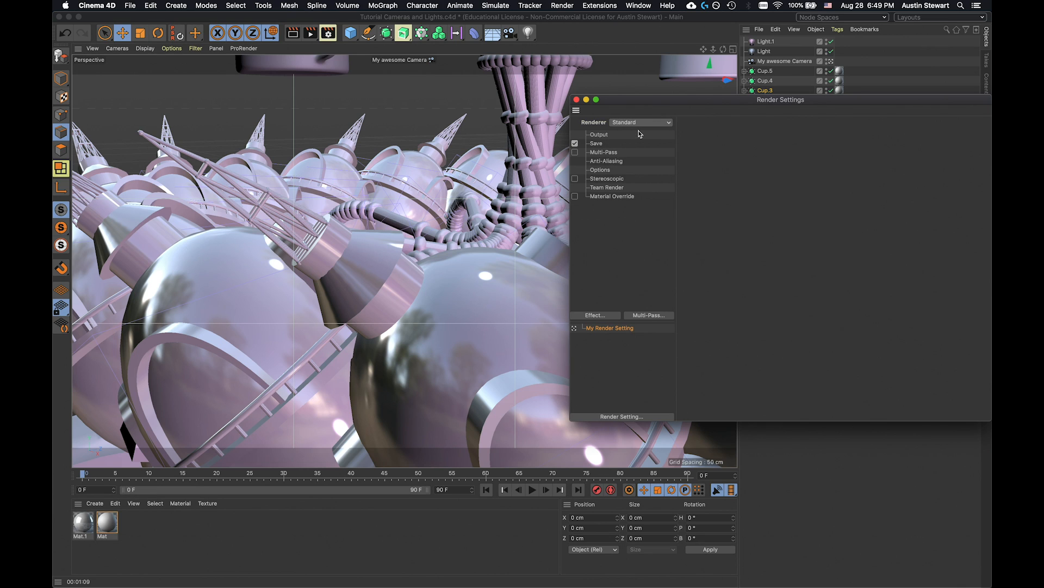
# Review the Output settings for the Standard renderer and close the render settings.
pyautogui.moveTo(640, 99); pyautogui.dragTo(325, 117)
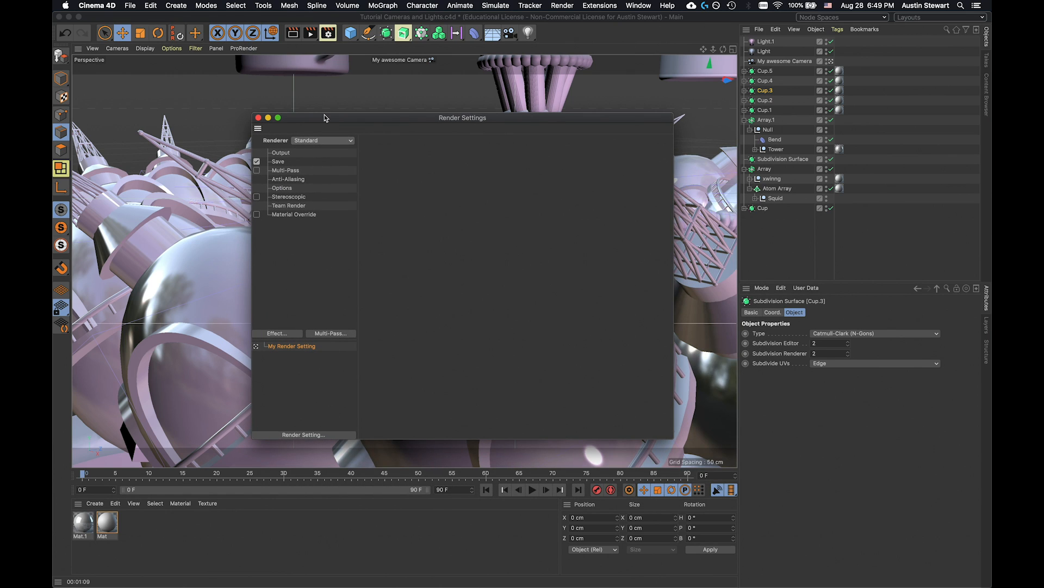
pyautogui.moveTo(324, 117); pyautogui.dragTo(530, 103)
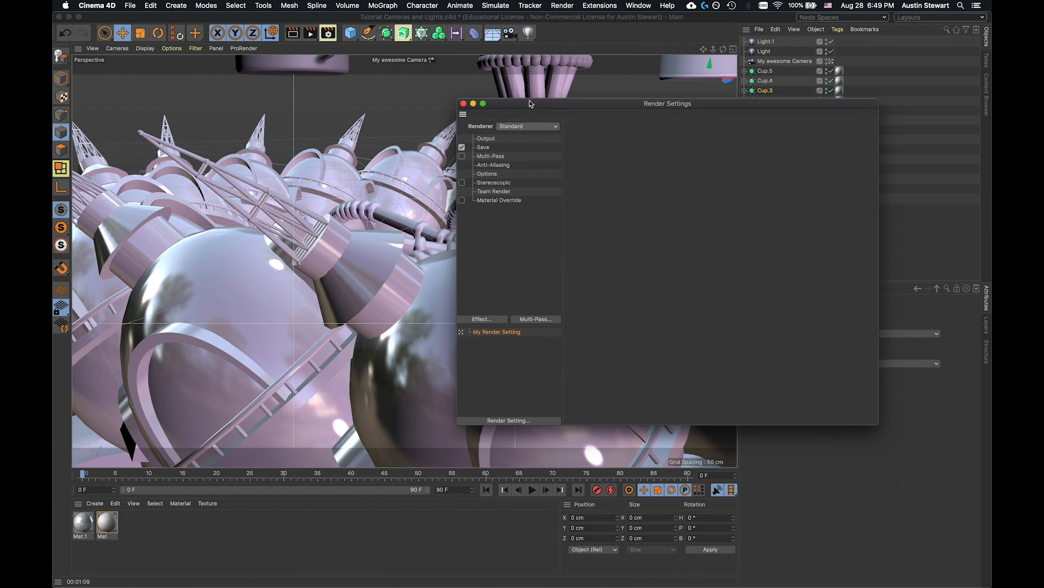
pyautogui.click(486, 140)
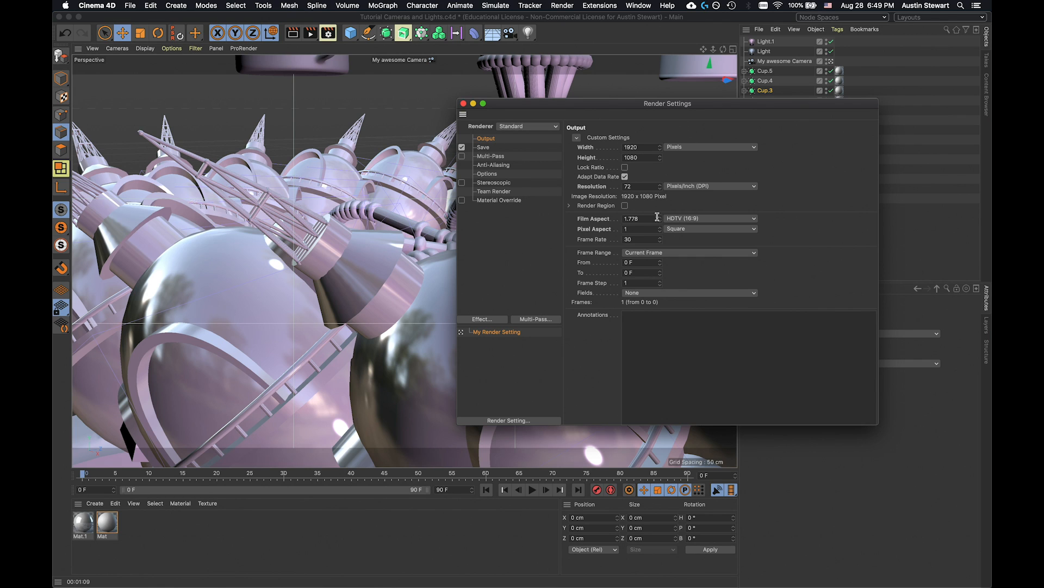
pyautogui.click(464, 104)
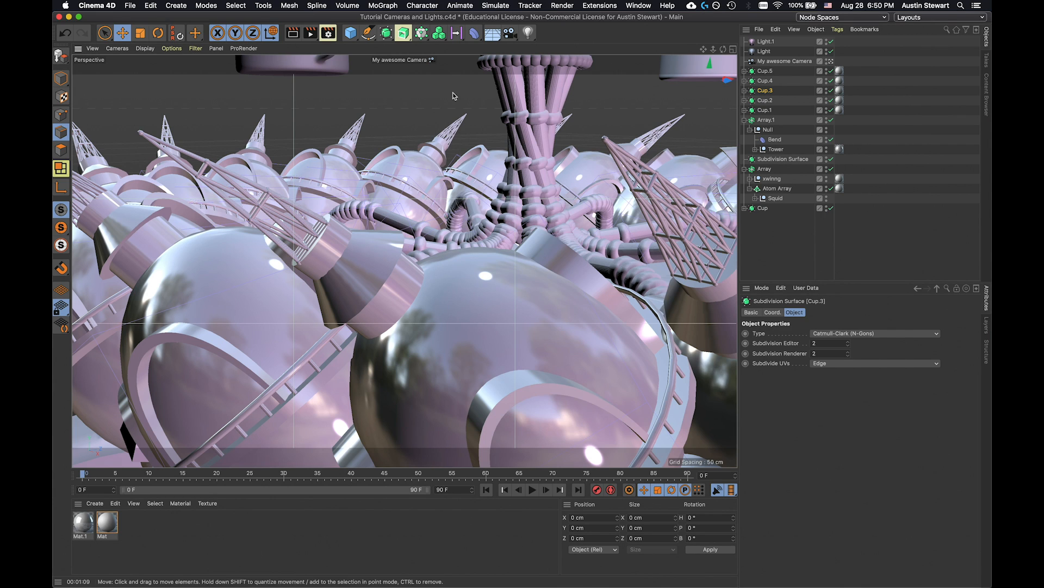
# Render the scene to the Picture Viewer and stop the render before it finishes.
pyautogui.click(310, 33)
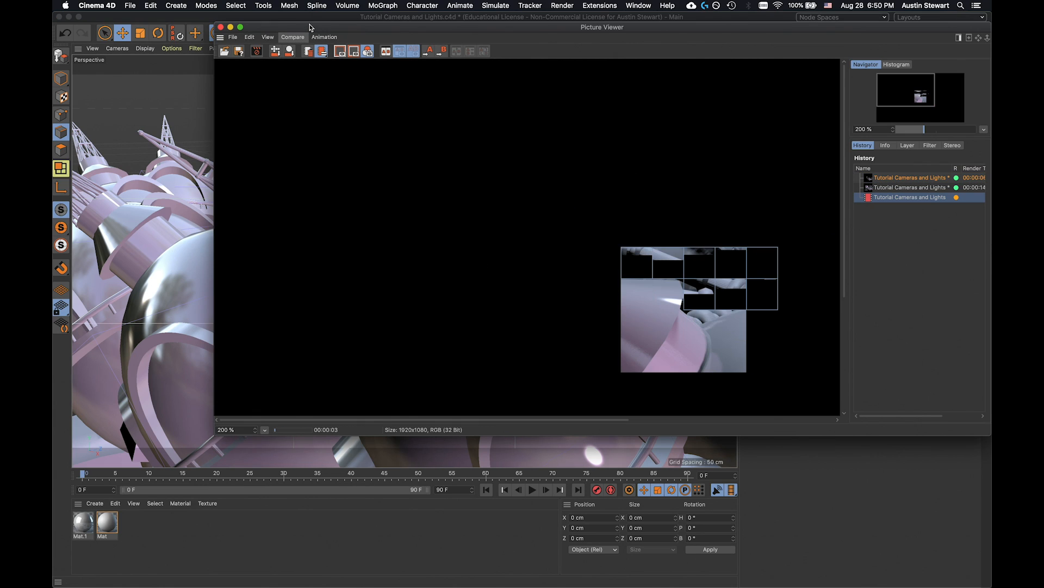
pyautogui.click(309, 25)
pyautogui.moveTo(309, 26); pyautogui.dragTo(513, 57)
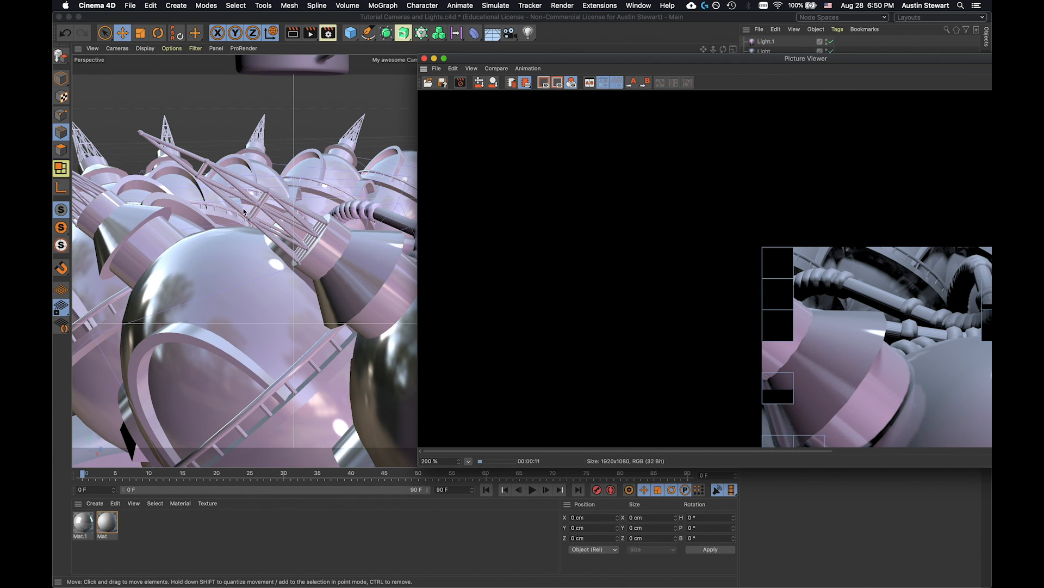
pyautogui.moveTo(494, 59); pyautogui.dragTo(449, 270)
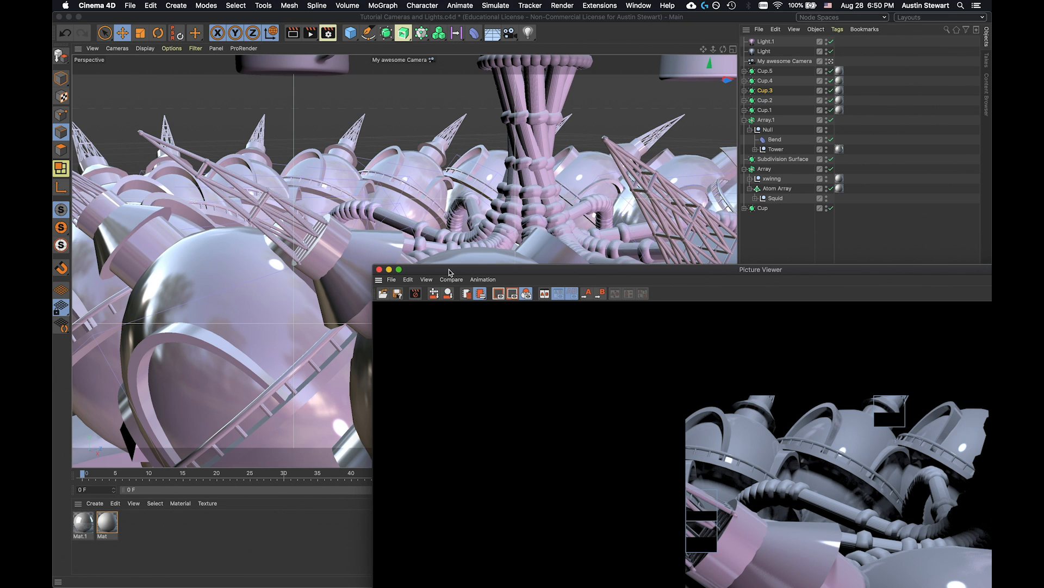
pyautogui.moveTo(593, 269); pyautogui.dragTo(509, 98)
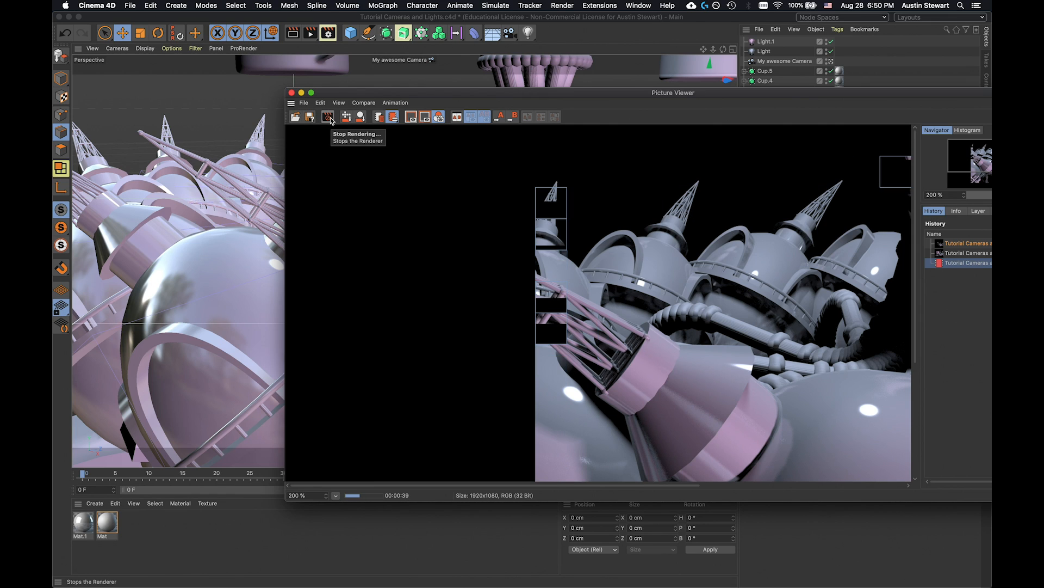
pyautogui.click(328, 117)
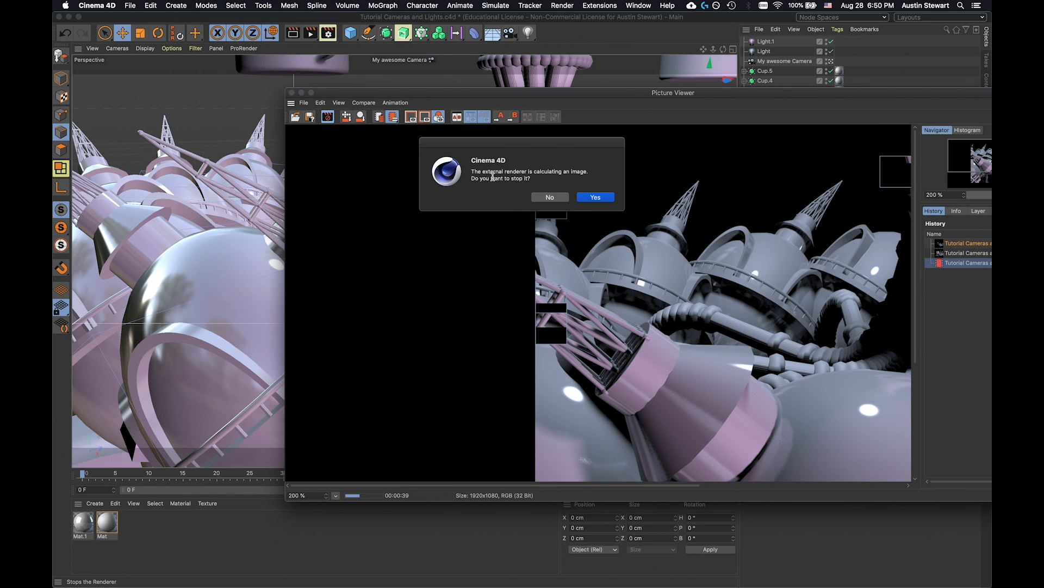
pyautogui.click(598, 199)
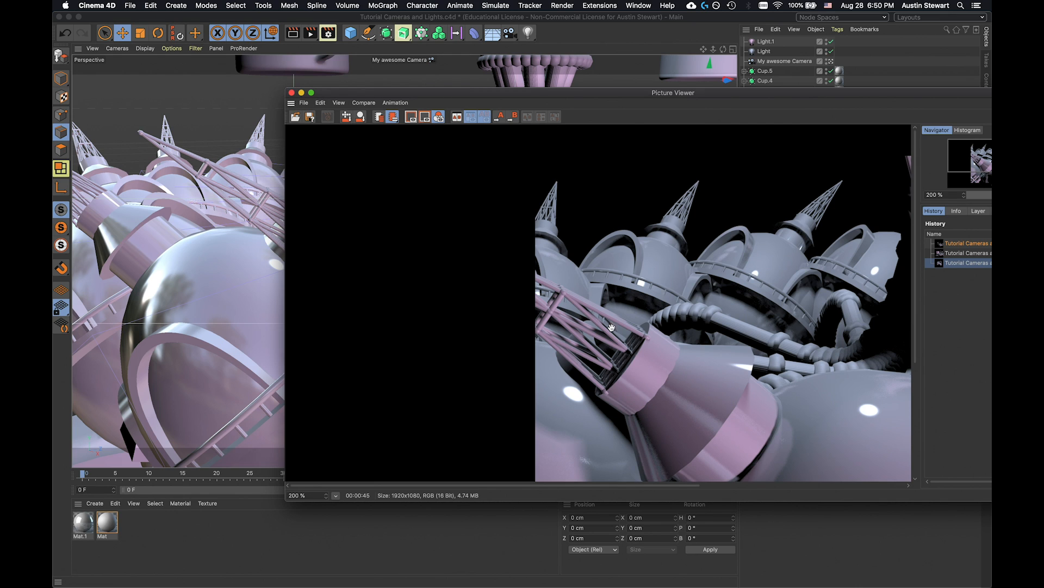
# Examine the partial render in the Picture Viewer, including at 100% zoom.
pyautogui.moveTo(715, 288); pyautogui.dragTo(455, 286)
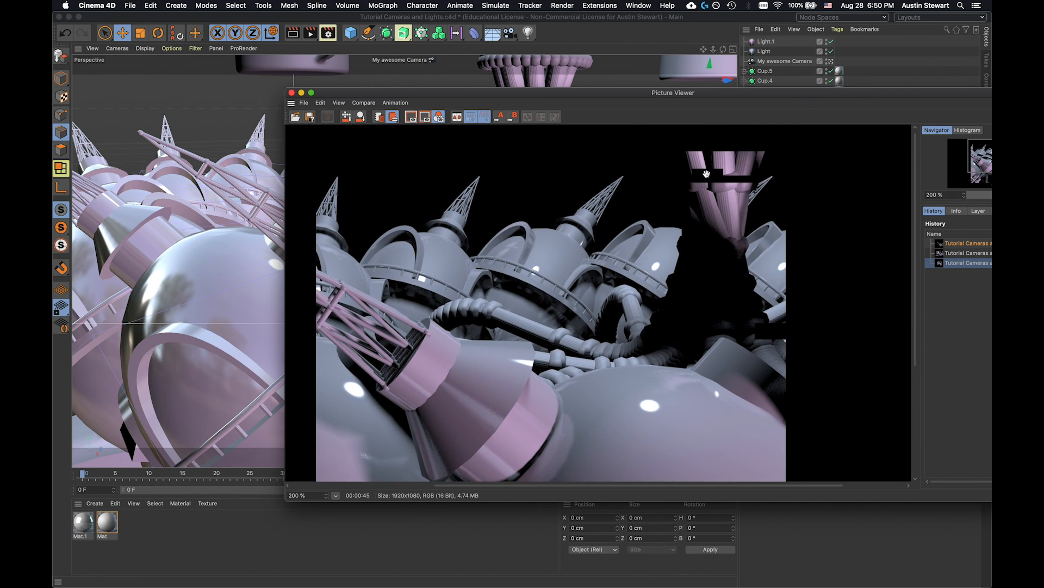
pyautogui.moveTo(632, 344); pyautogui.dragTo(739, 225)
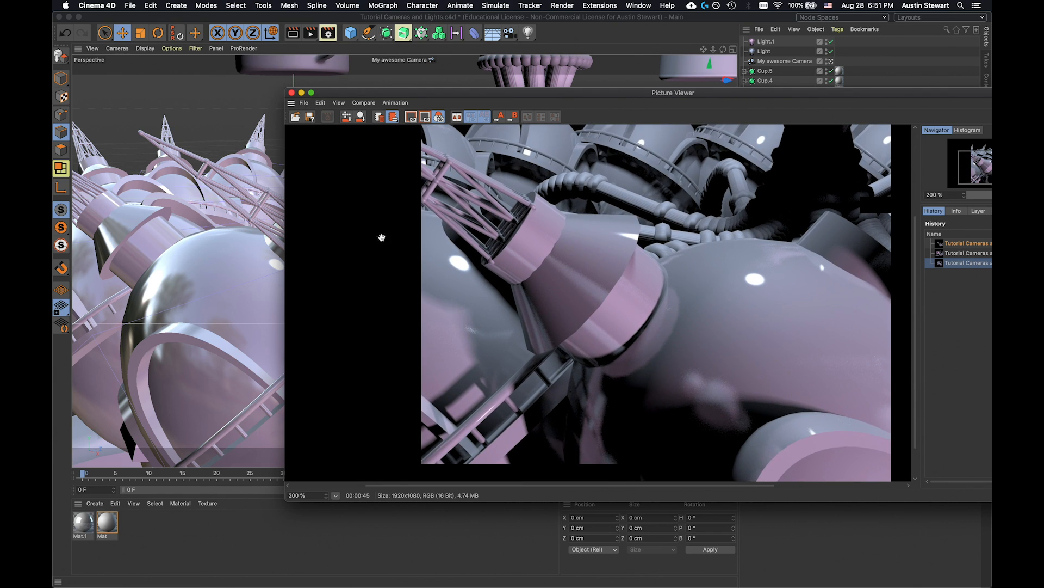
pyautogui.moveTo(689, 265); pyautogui.dragTo(678, 336)
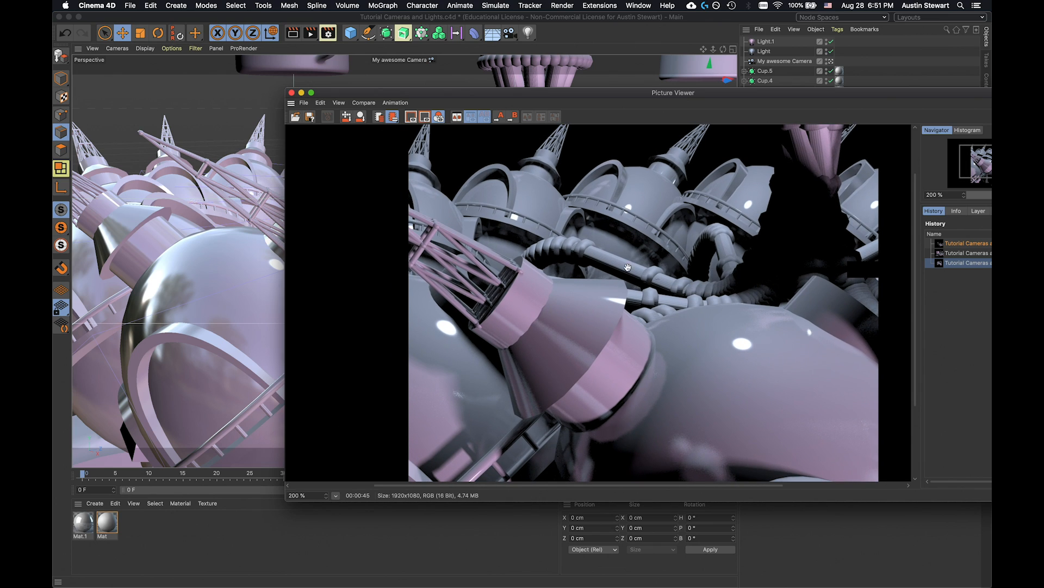
pyautogui.click(336, 495)
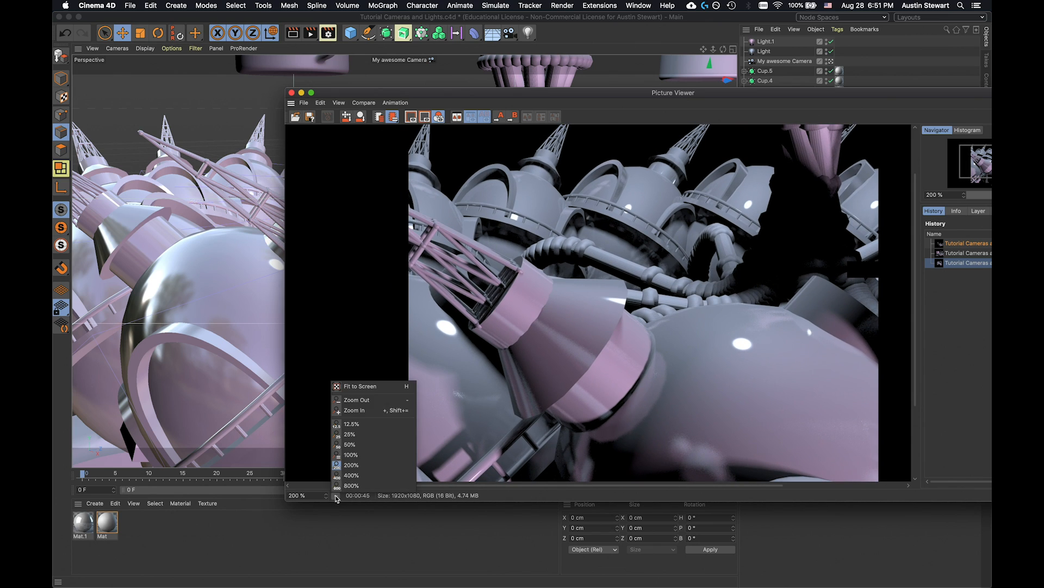
pyautogui.click(352, 455)
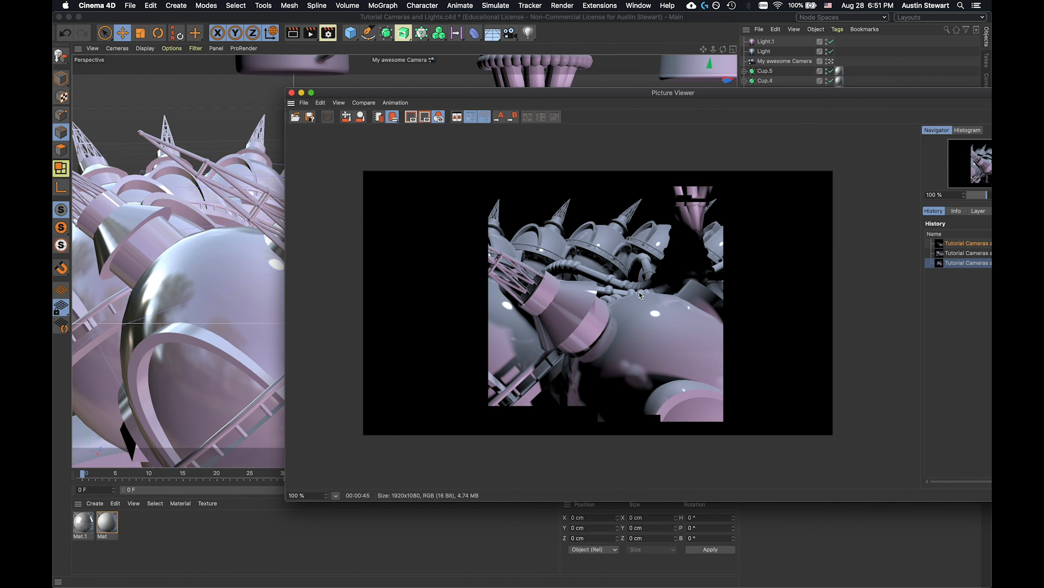
pyautogui.moveTo(577, 98); pyautogui.dragTo(566, 185)
pyautogui.moveTo(538, 195); pyautogui.dragTo(487, 225)
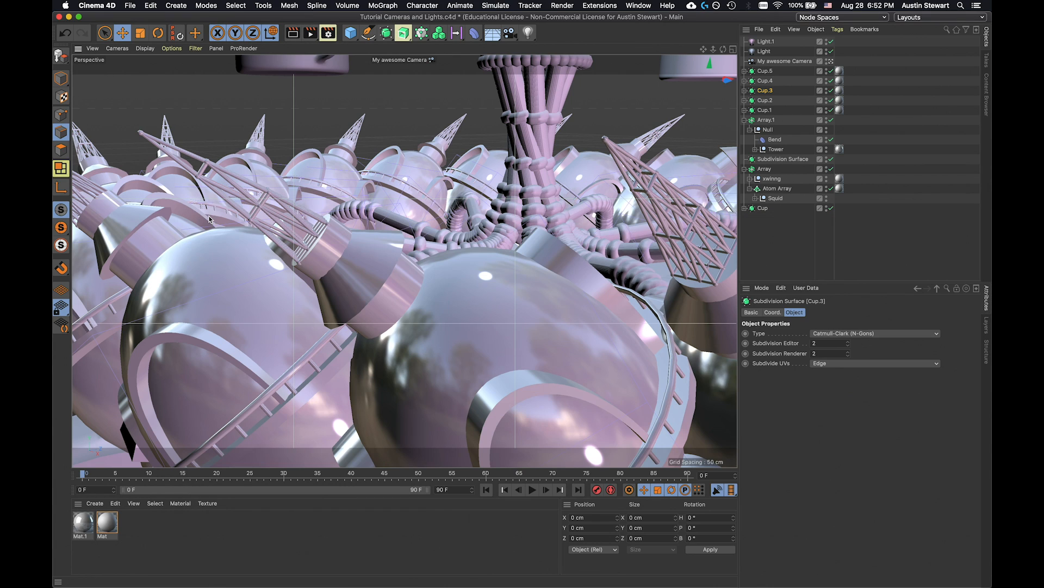
# Use Render Region to render a rectangle around the foreground pod's lattice spire and the background pods behind it.
pyautogui.click(308, 25)
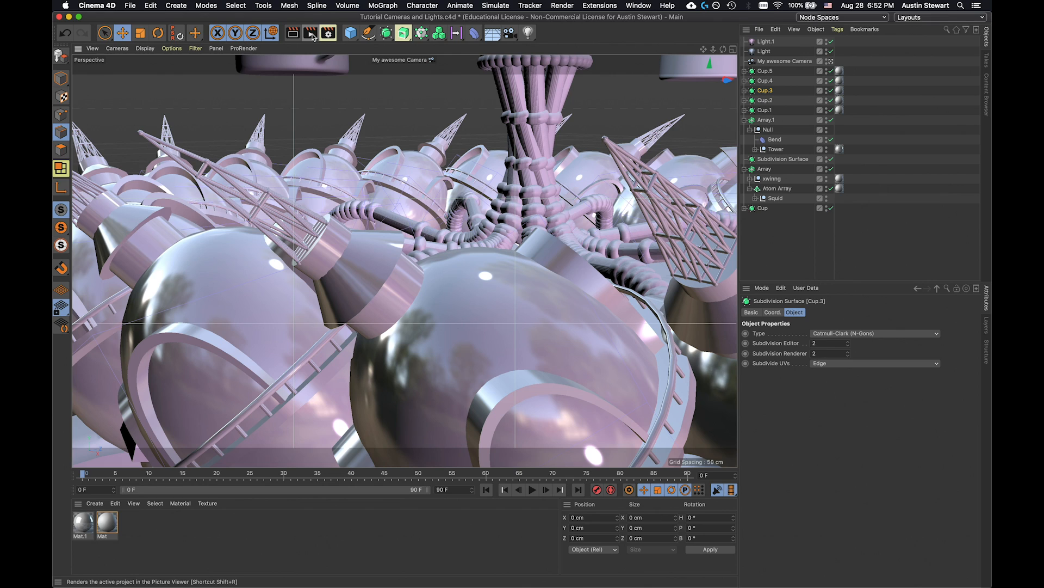
pyautogui.click(313, 36)
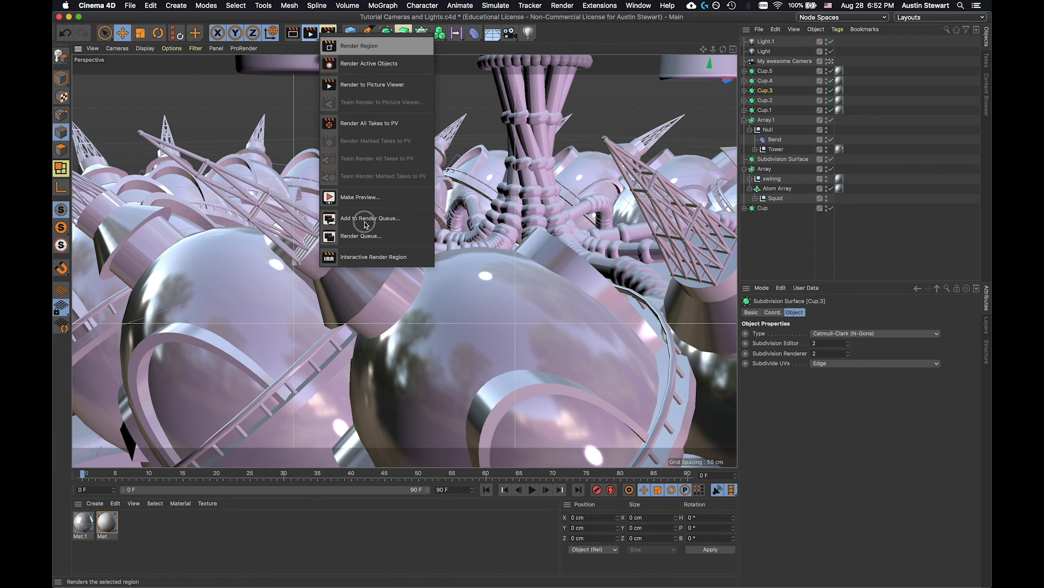
pyautogui.click(348, 47)
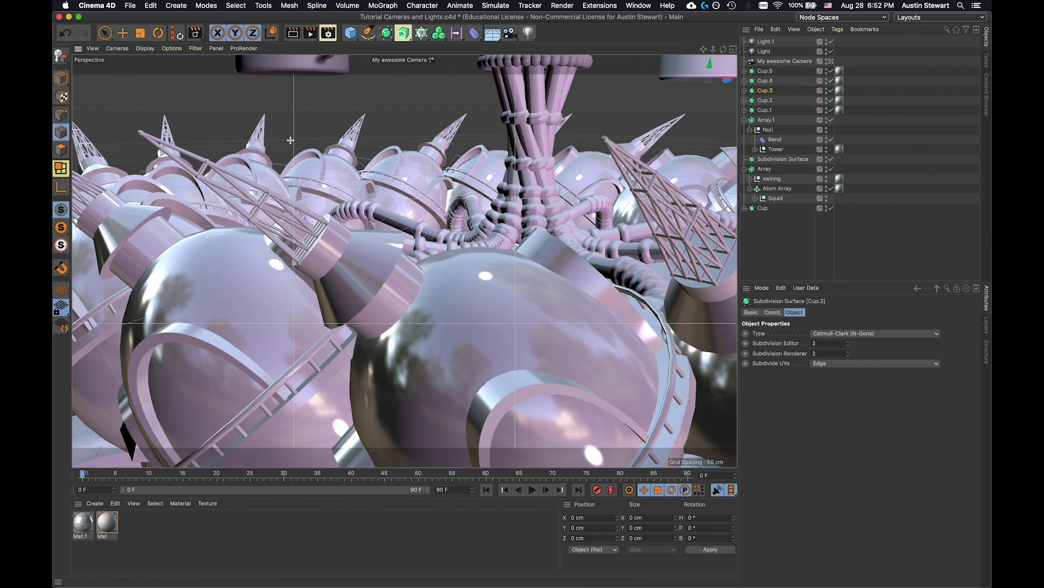
pyautogui.click(119, 109)
pyautogui.moveTo(119, 109); pyautogui.dragTo(315, 211)
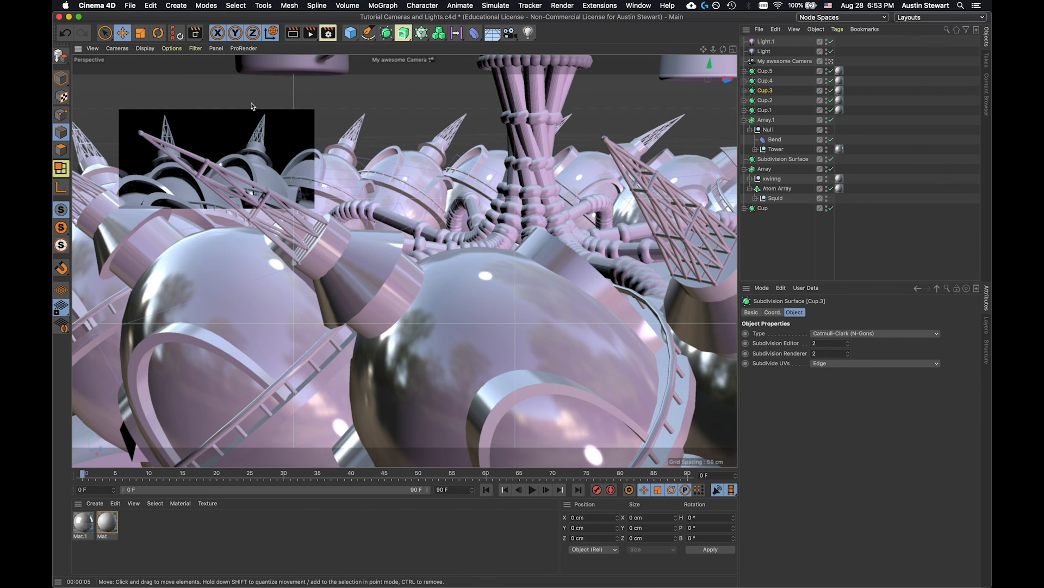
# Turn on the Interactive Render Region and set material Mat.1's colour to hue 59° and saturation 32%.
pyautogui.click(314, 35)
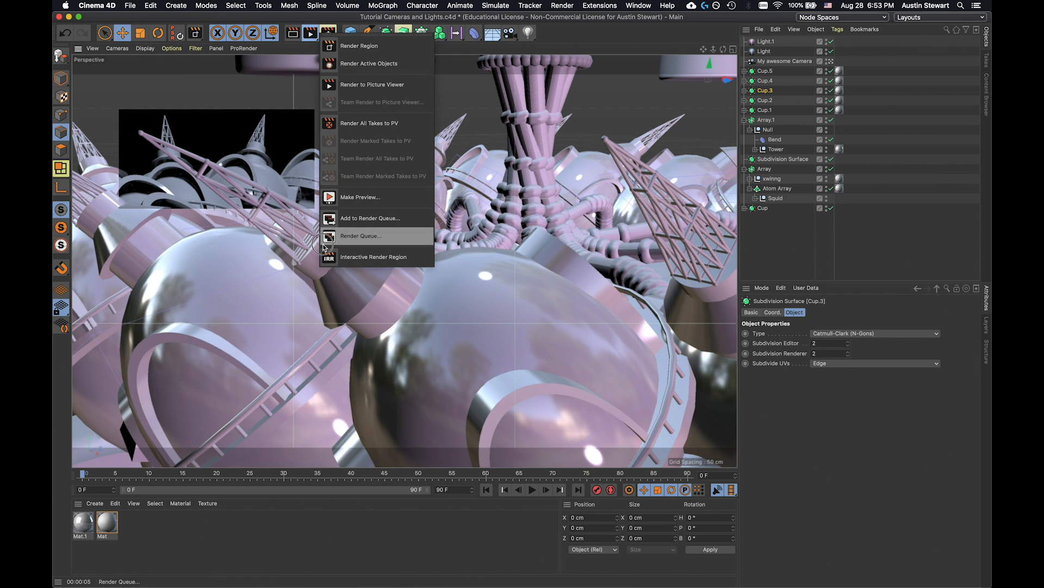
pyautogui.click(329, 261)
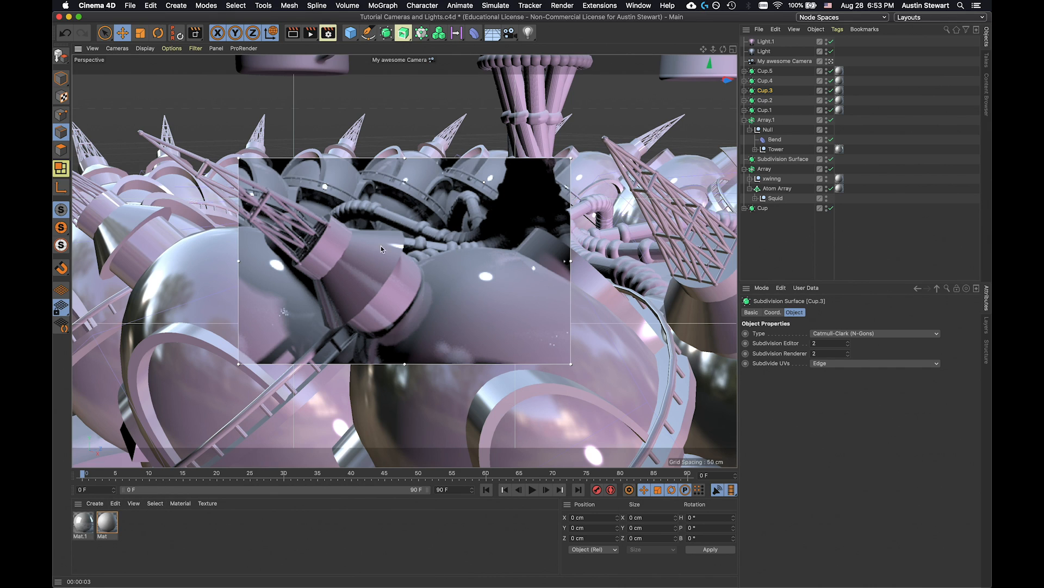
pyautogui.doubleClick(84, 522)
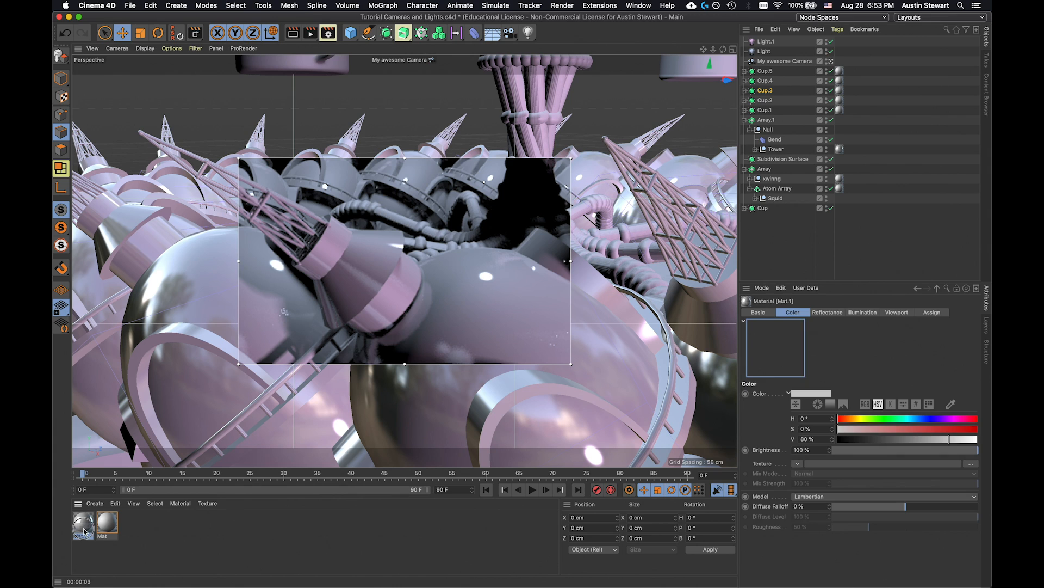
pyautogui.moveTo(311, 68); pyautogui.dragTo(707, 76)
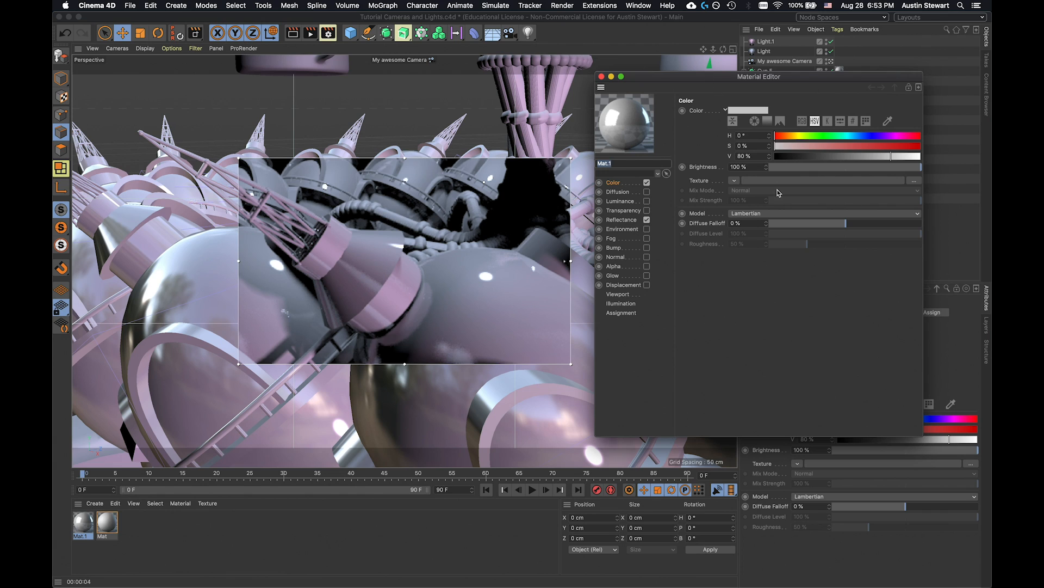
pyautogui.click(798, 136)
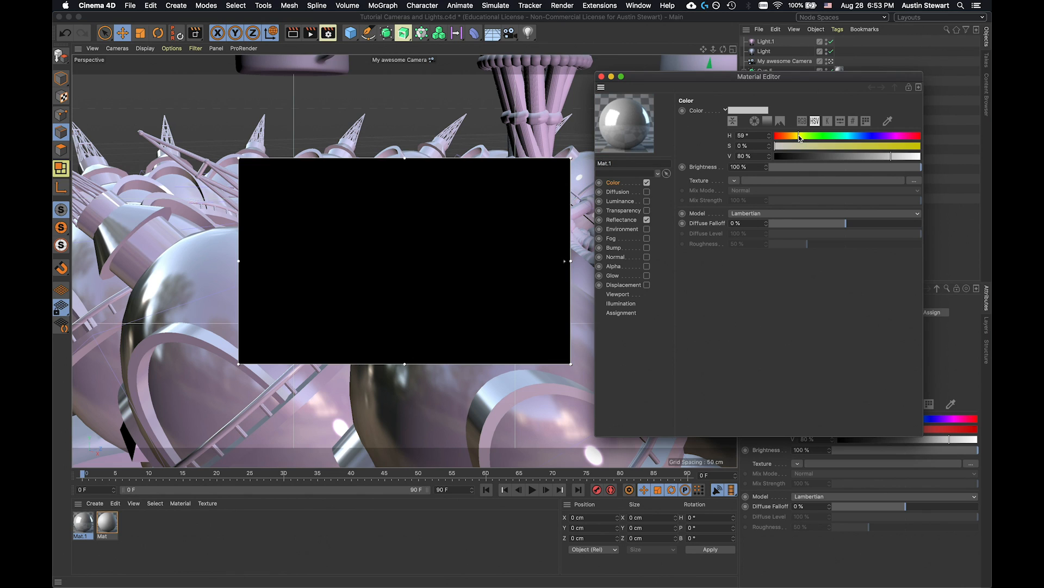
pyautogui.click(822, 146)
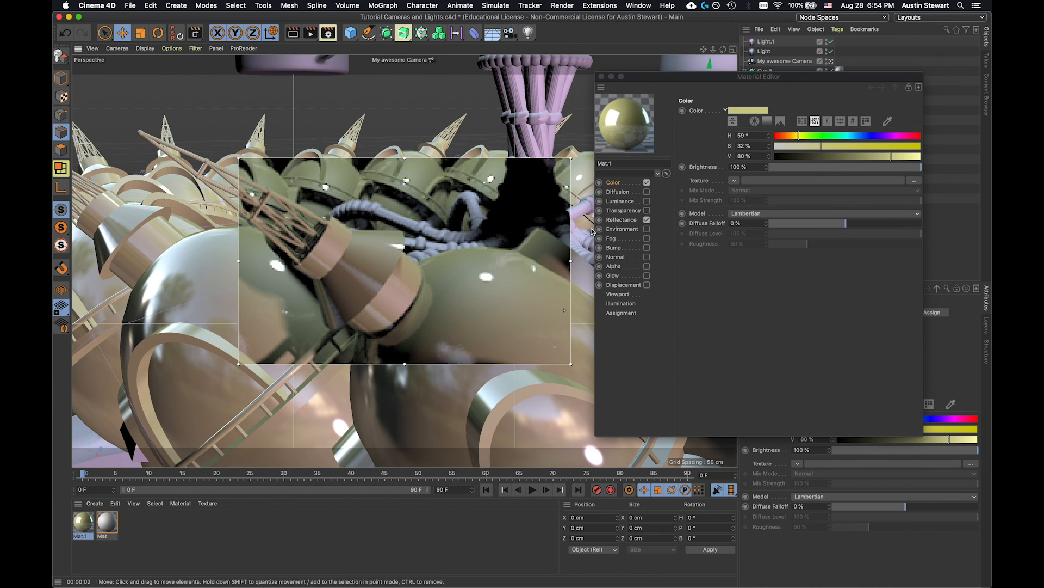
# Set the roughness of Mat.1's reflectance Layer 1 to 2% and raise the interactive render region's quality.
pyautogui.click(624, 221)
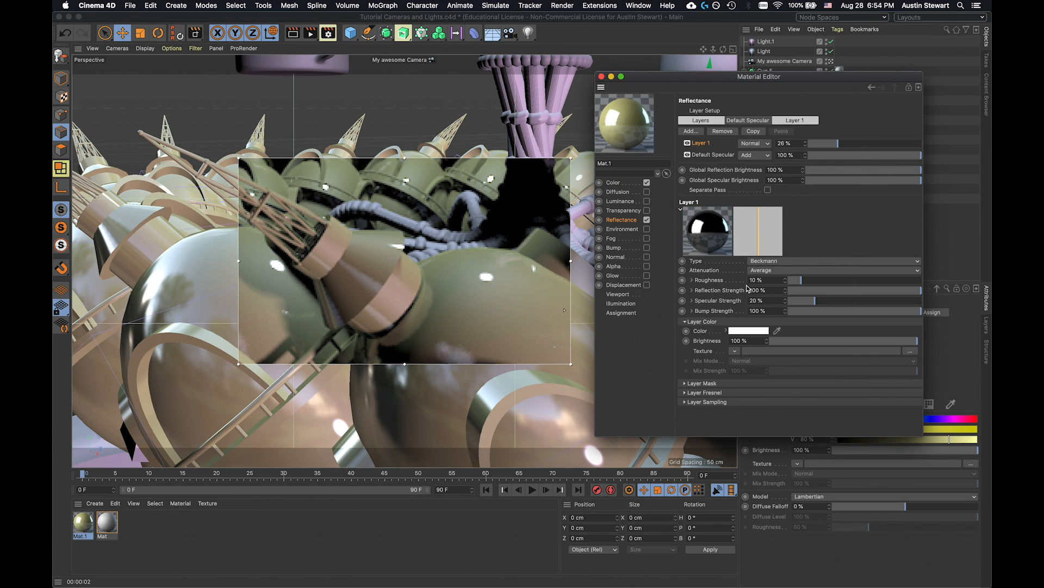
pyautogui.click(791, 279)
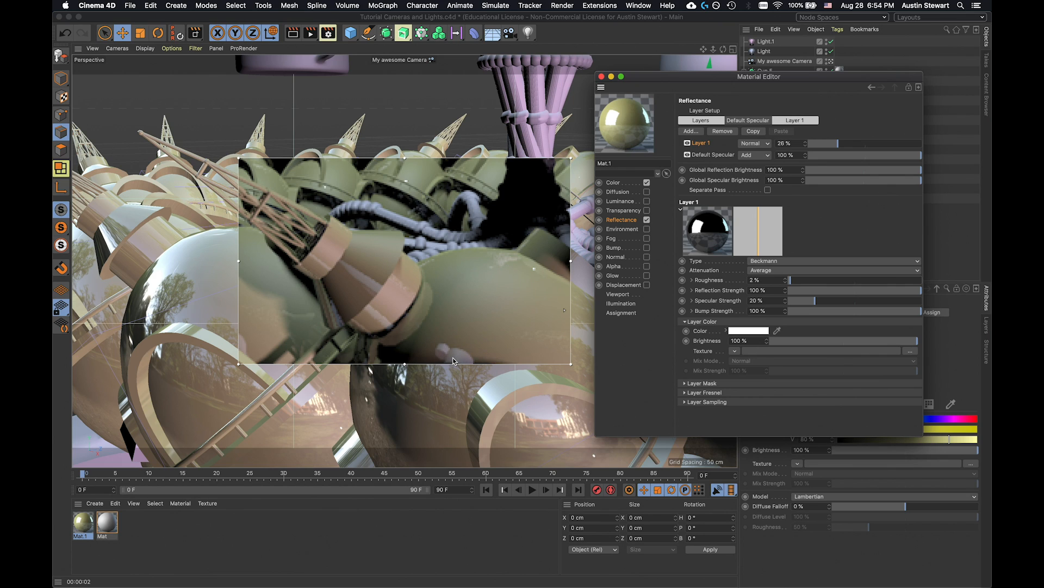
pyautogui.click(565, 255)
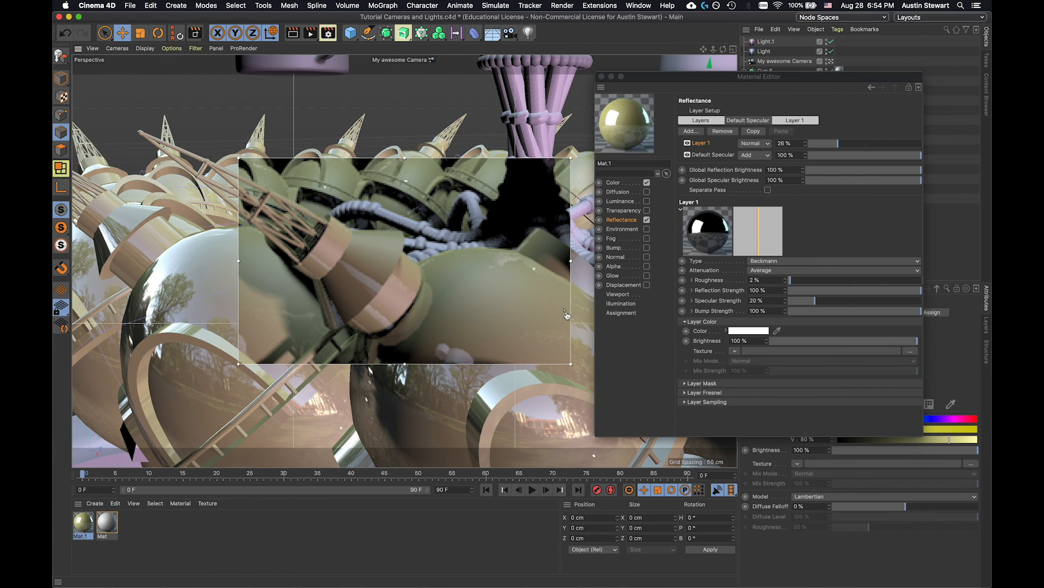
pyautogui.click(563, 248)
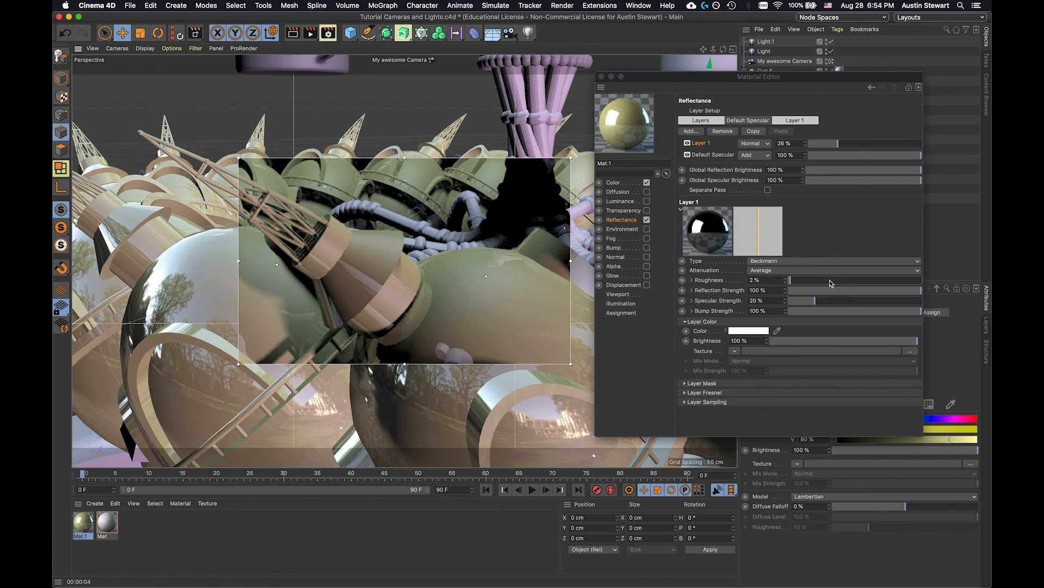
# Set Mat.1's reflectance Layer 1 to 45% roughness and 59% specular strength.
pyautogui.click(851, 280)
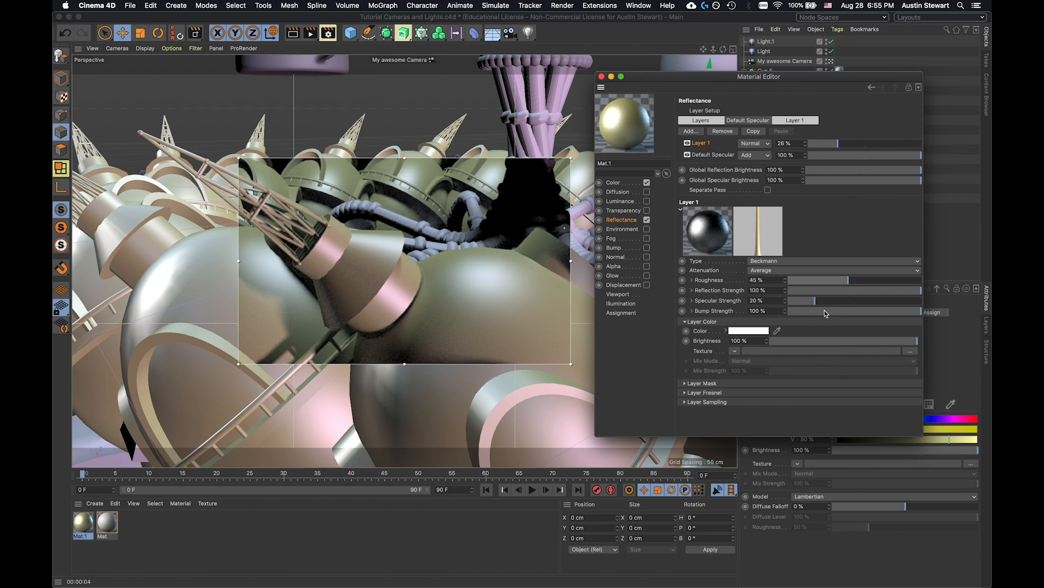
pyautogui.click(868, 301)
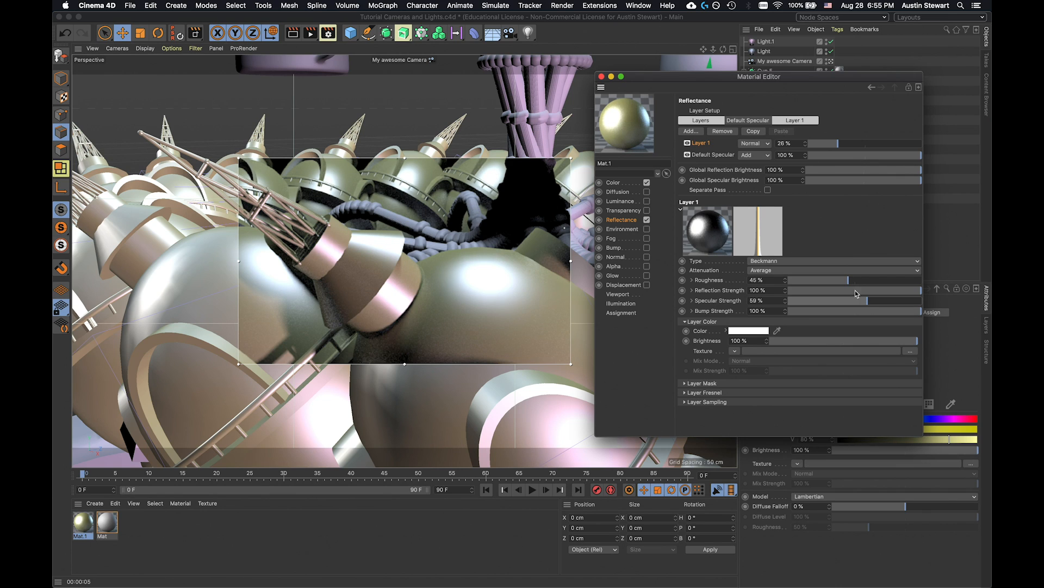
# Shrink the interactive render region to a thin strip across the foreground pods and set Mat.1's colour to hue 116° and saturation 71%.
pyautogui.moveTo(402, 159); pyautogui.dragTo(400, 248)
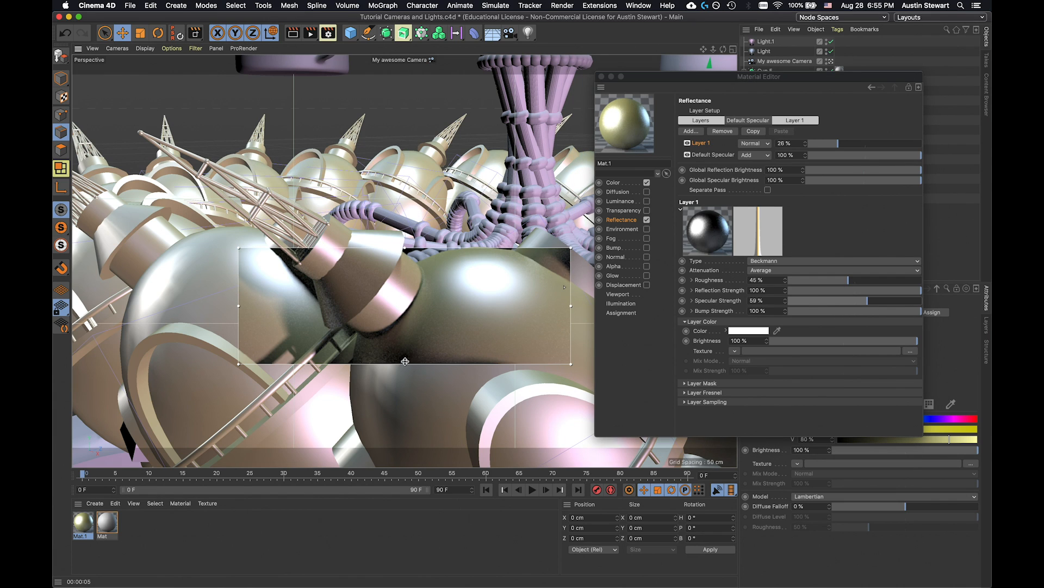
pyautogui.moveTo(401, 363); pyautogui.dragTo(401, 320)
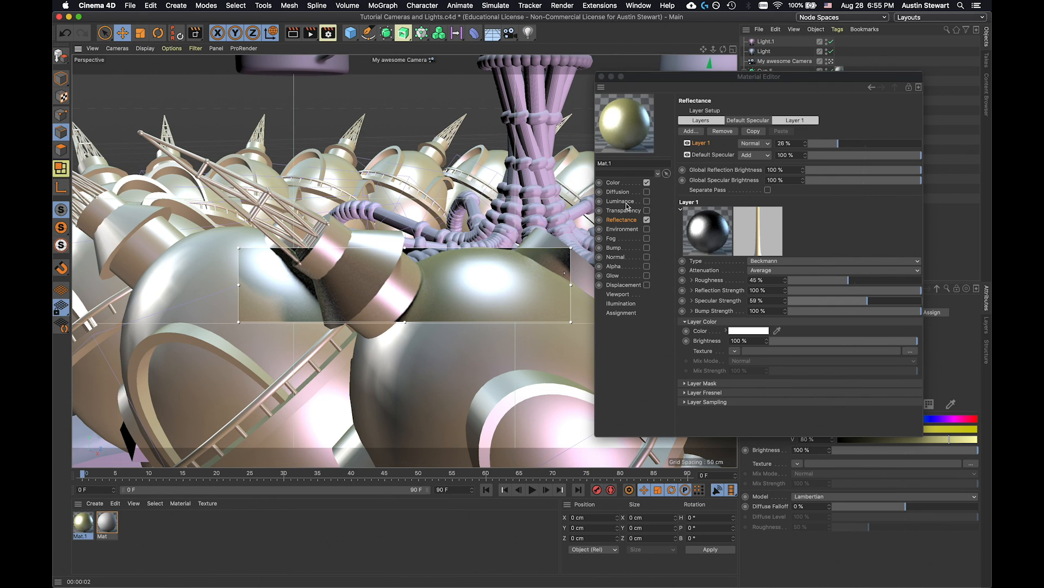
pyautogui.click(614, 183)
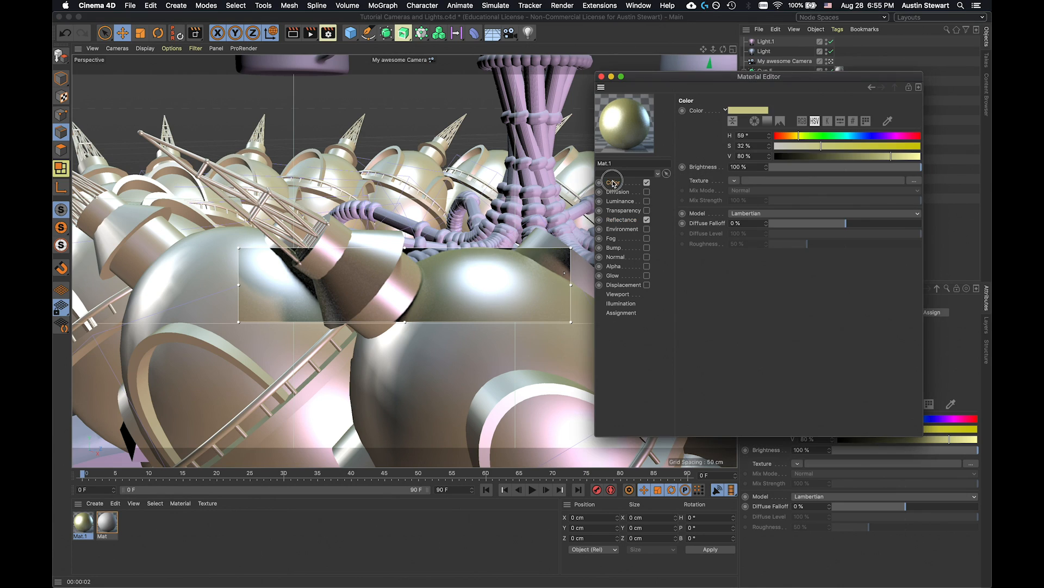
pyautogui.moveTo(829, 136); pyautogui.dragTo(822, 136)
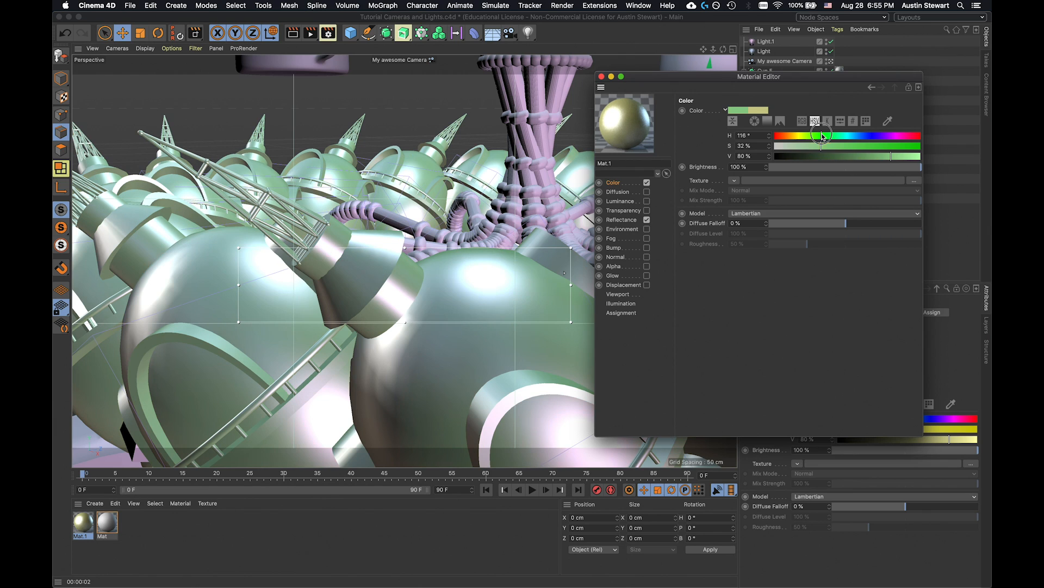
pyautogui.click(880, 146)
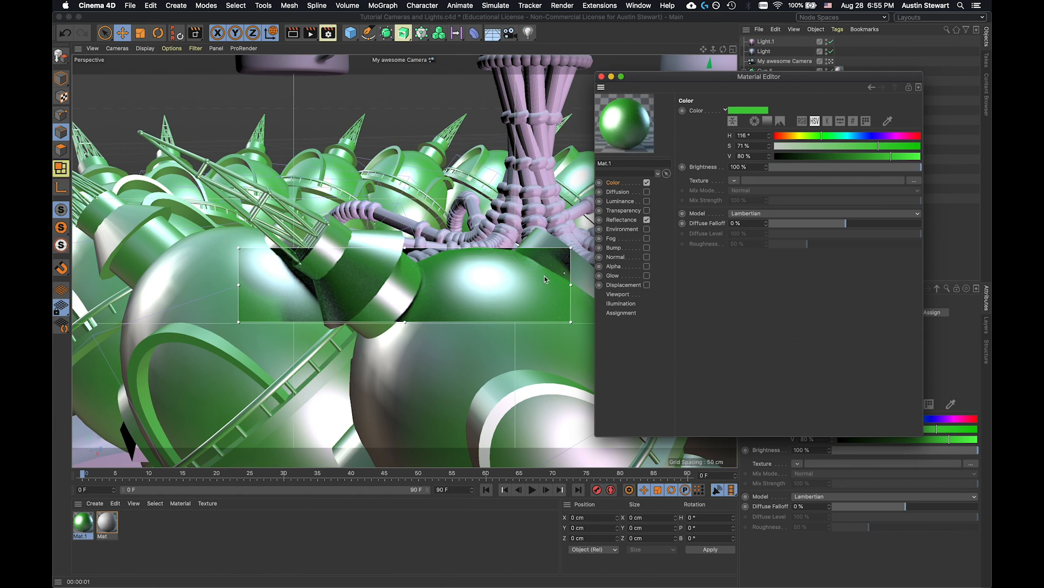
# Switch the Interactive Render Region off and back on.
pyautogui.click(311, 39)
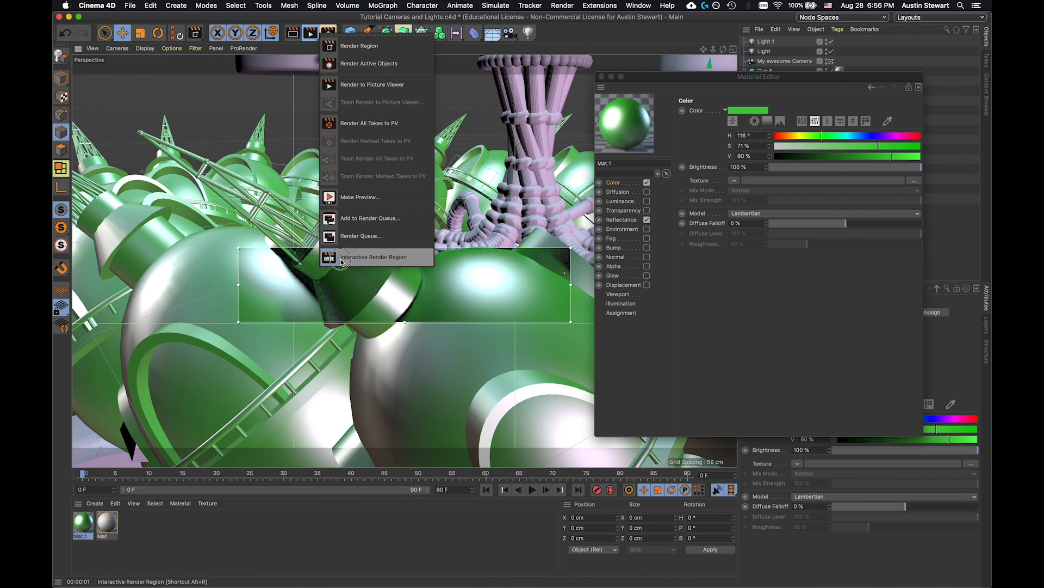
pyautogui.click(341, 261)
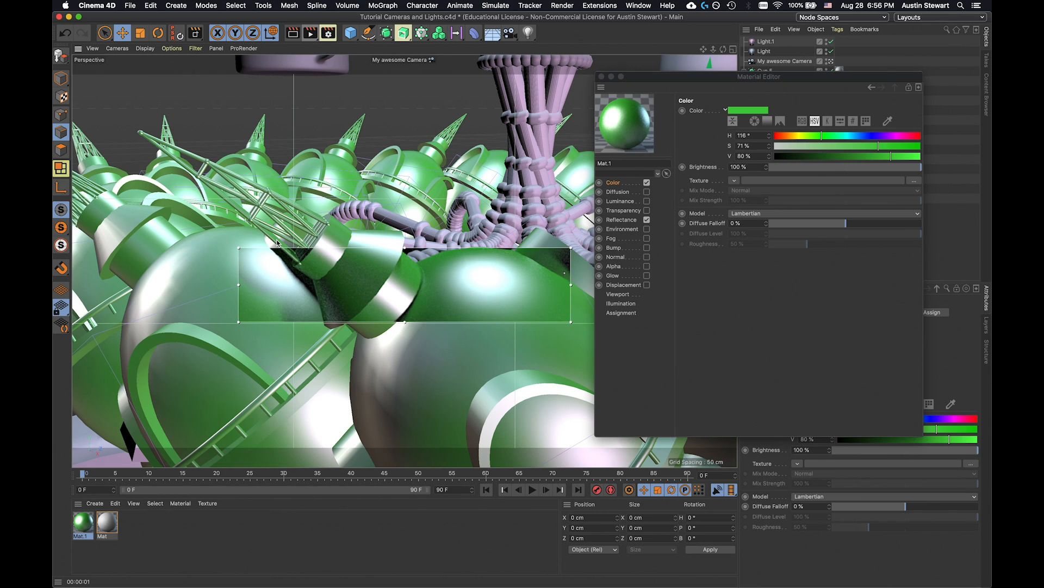
pyautogui.hotkey('alt', 'r')
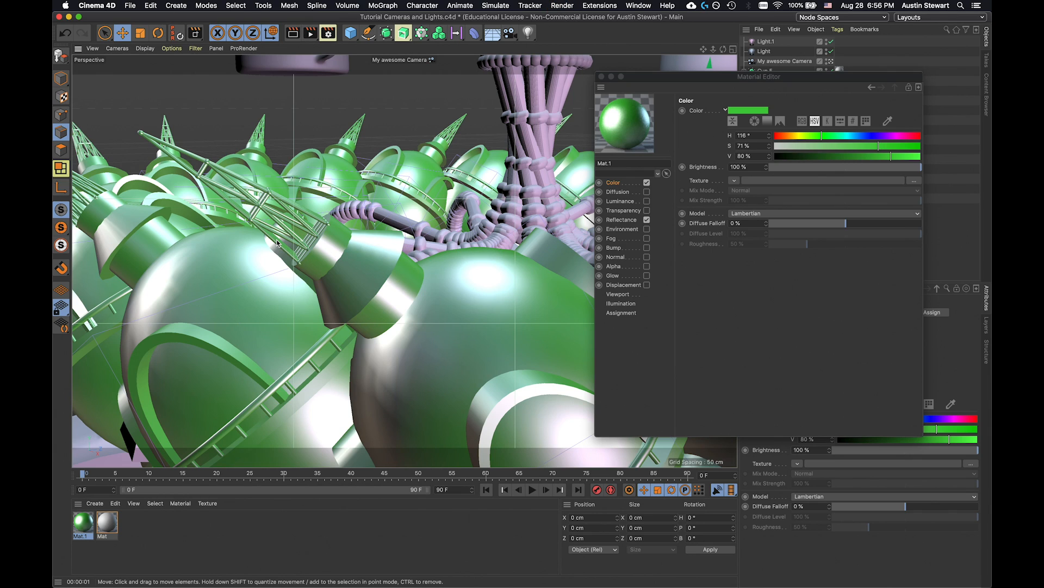
pyautogui.hotkey('alt', 'r')
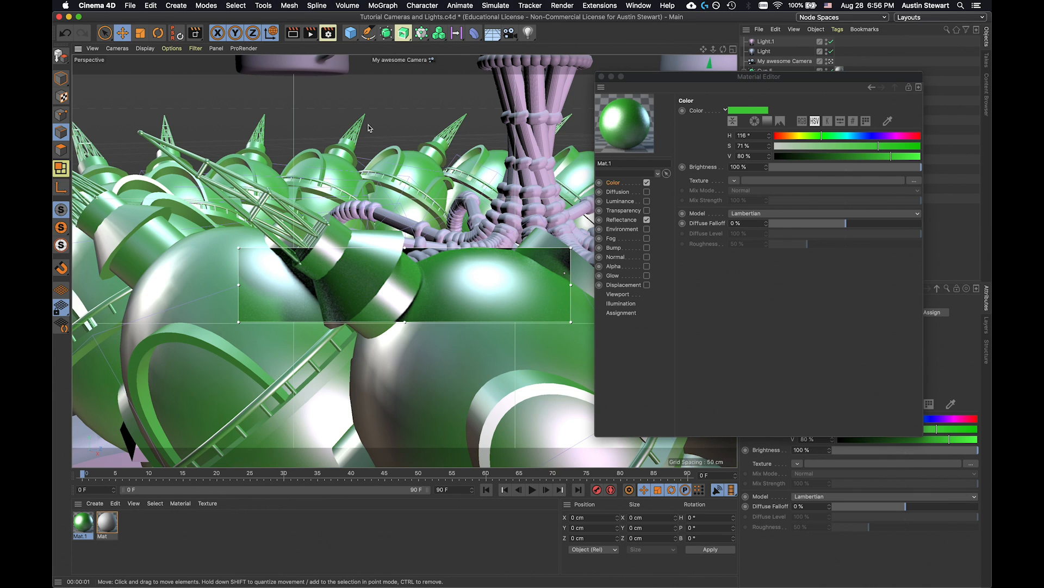
# Look at the Render Queue and its Team Render Machines option, and close the queue.
pyautogui.moveTo(381, 571)
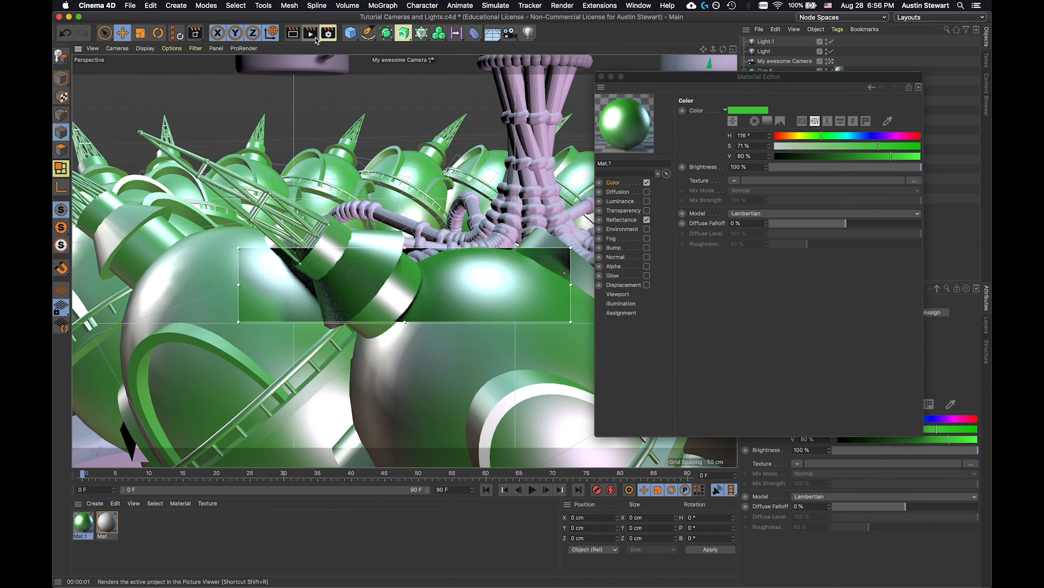
pyautogui.click(561, 7)
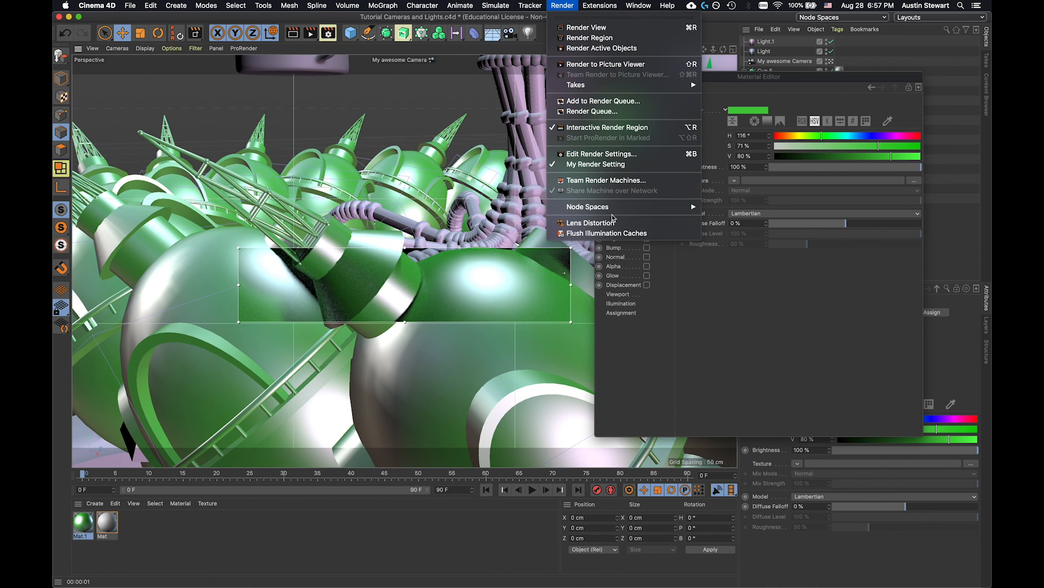
pyautogui.moveTo(614, 211)
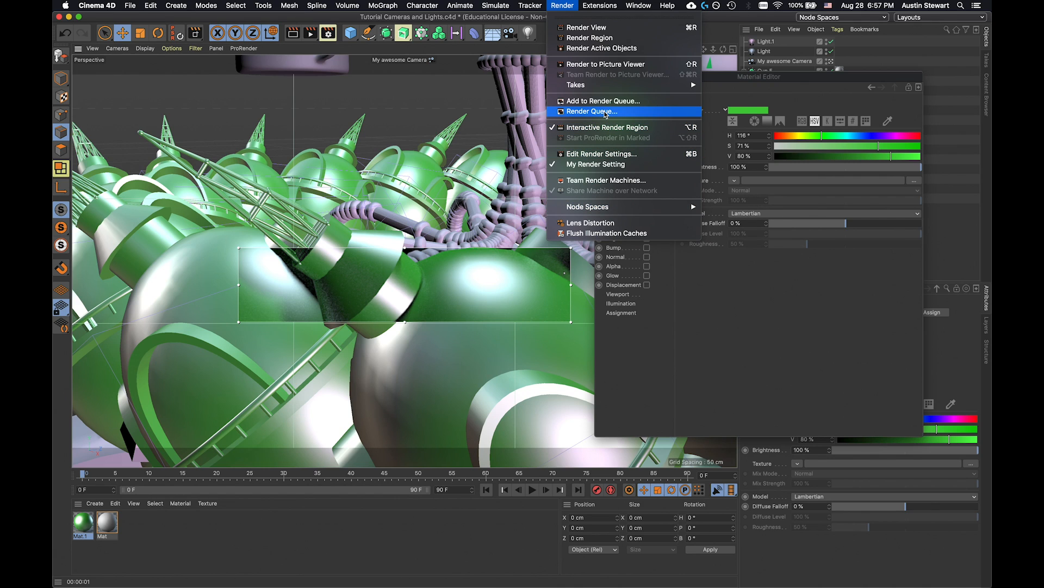
pyautogui.click(605, 113)
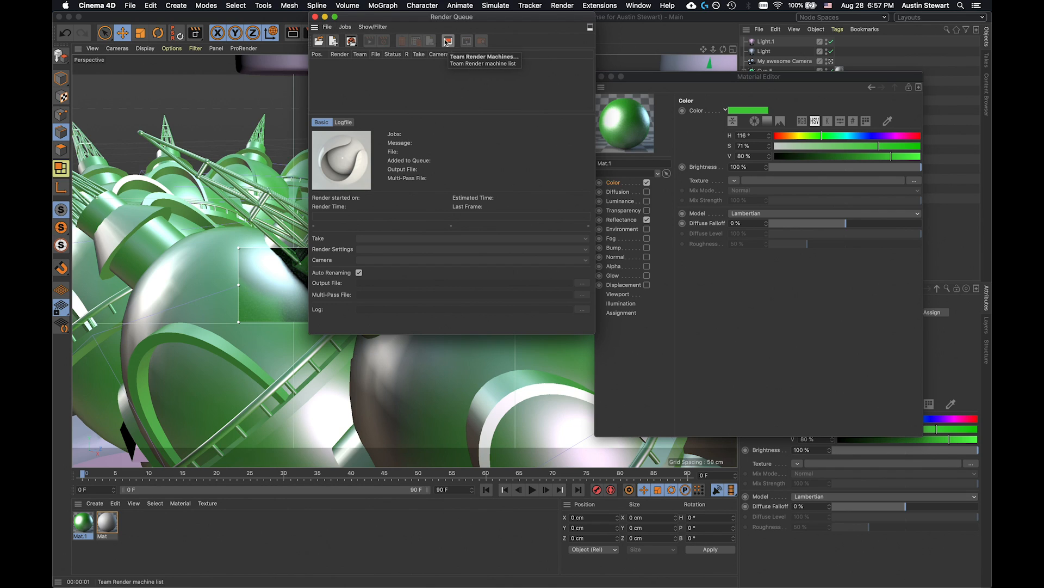
pyautogui.click(316, 17)
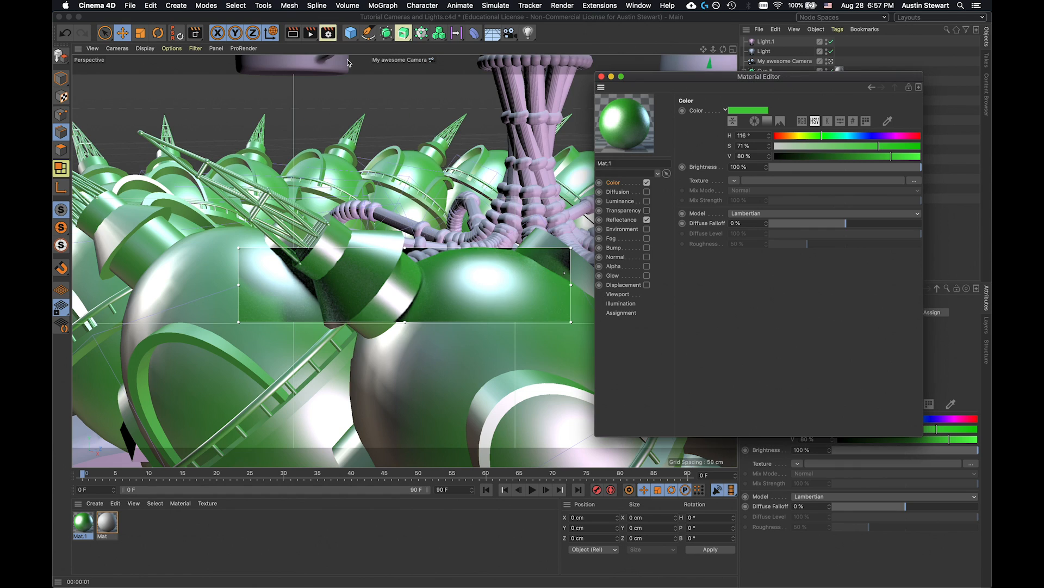
# Render the green-pod scene through My awesome Camera to the Picture Viewer.
pyautogui.moveTo(451, 585)
pyautogui.click(310, 34)
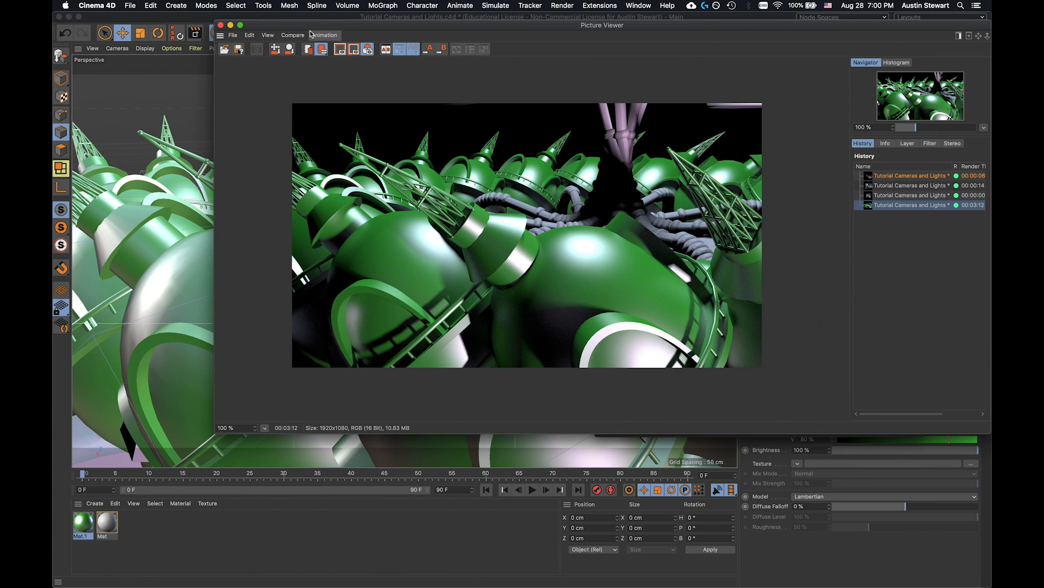
pyautogui.moveTo(343, 25); pyautogui.dragTo(329, 29)
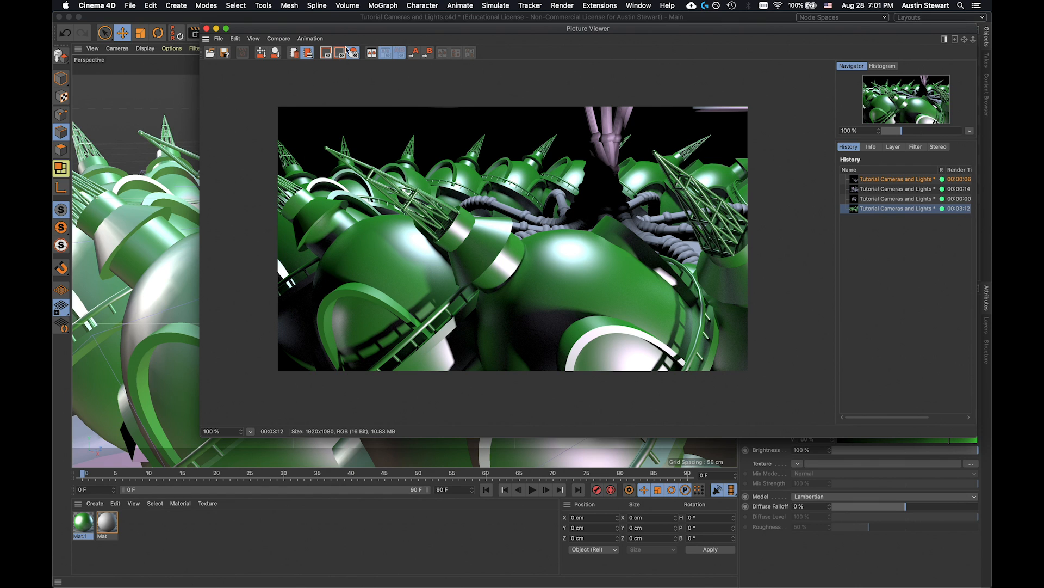
pyautogui.click(355, 27)
pyautogui.moveTo(355, 27); pyautogui.dragTo(330, 32)
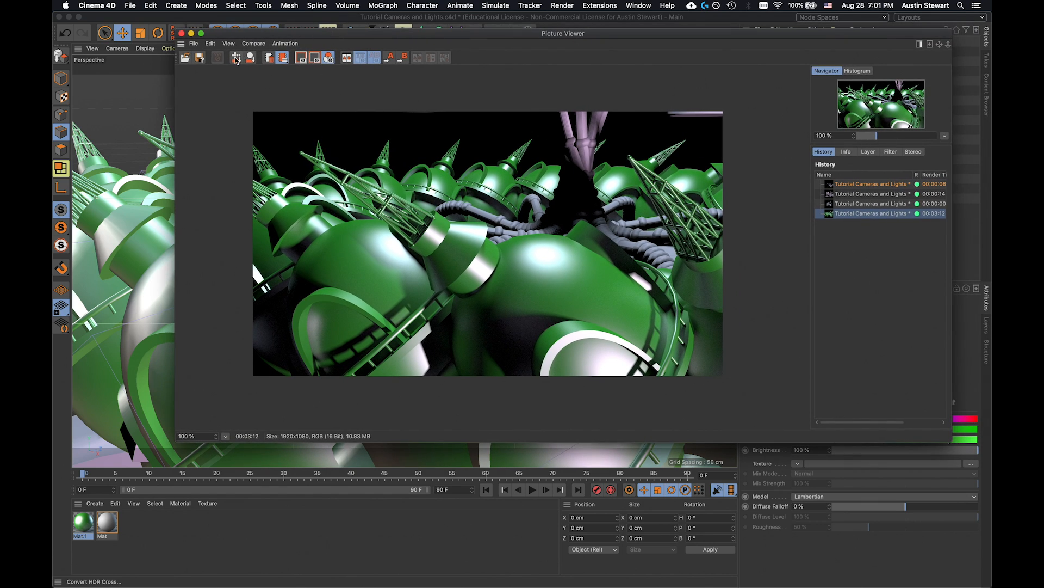
# Save the finished render as an 8 bits/channel TIF still image, adding "-final render" to the end of its file name.
pyautogui.click(200, 57)
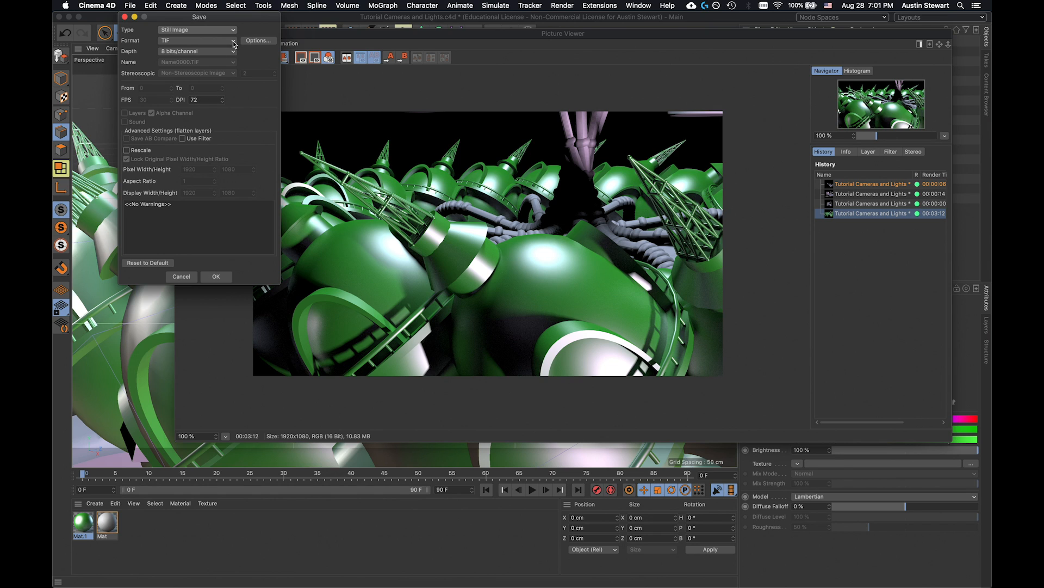
pyautogui.click(210, 277)
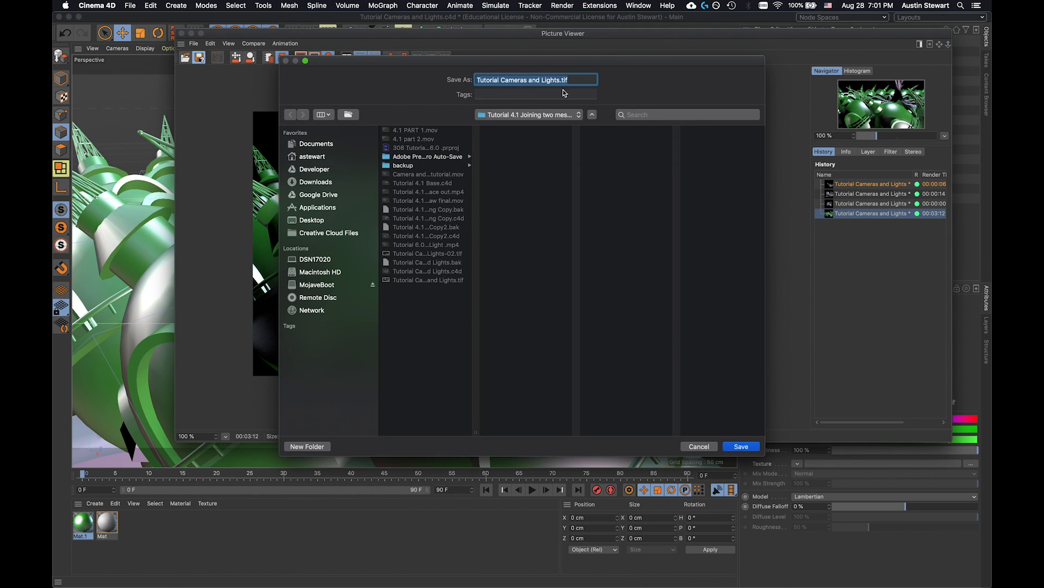
pyautogui.click(561, 80)
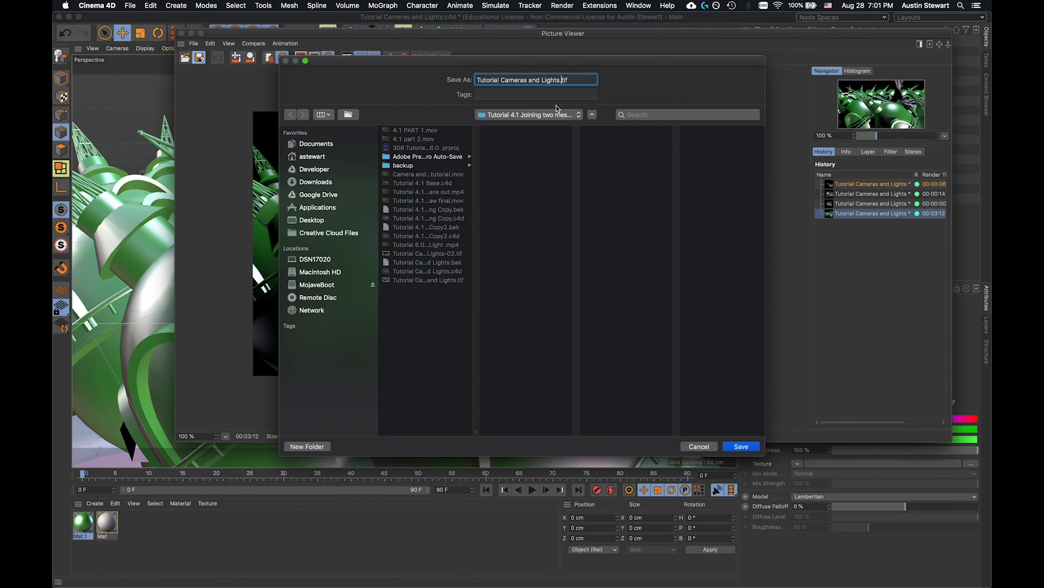
pyautogui.write('-final redner')
pyautogui.press('BackSpace')
pyautogui.press('BackSpace')
pyautogui.press('BackSpace')
pyautogui.press('BackSpace')
pyautogui.write('nder')
pyautogui.click(744, 447)
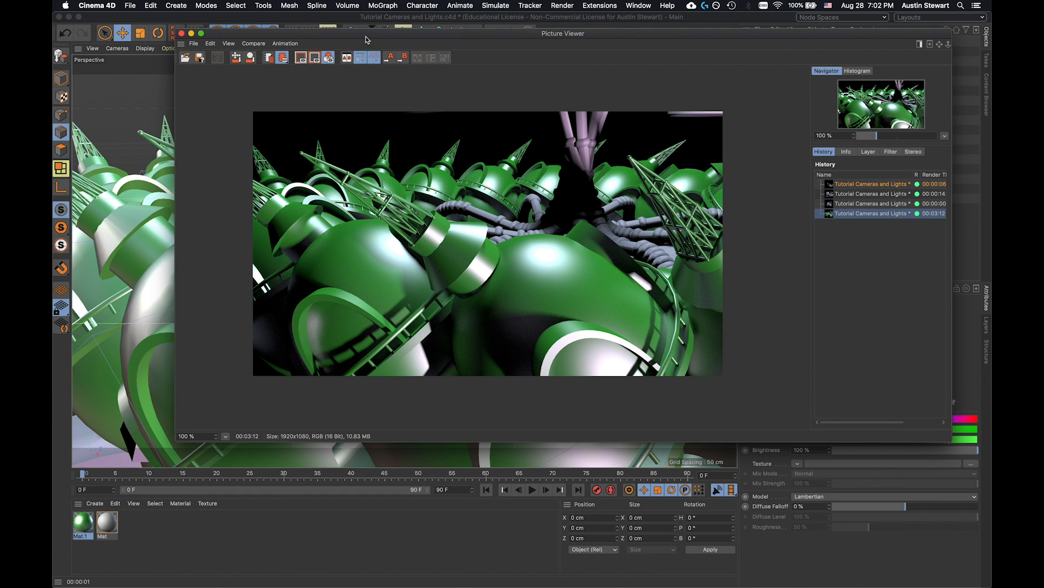
pyautogui.moveTo(374, 39); pyautogui.dragTo(348, 94)
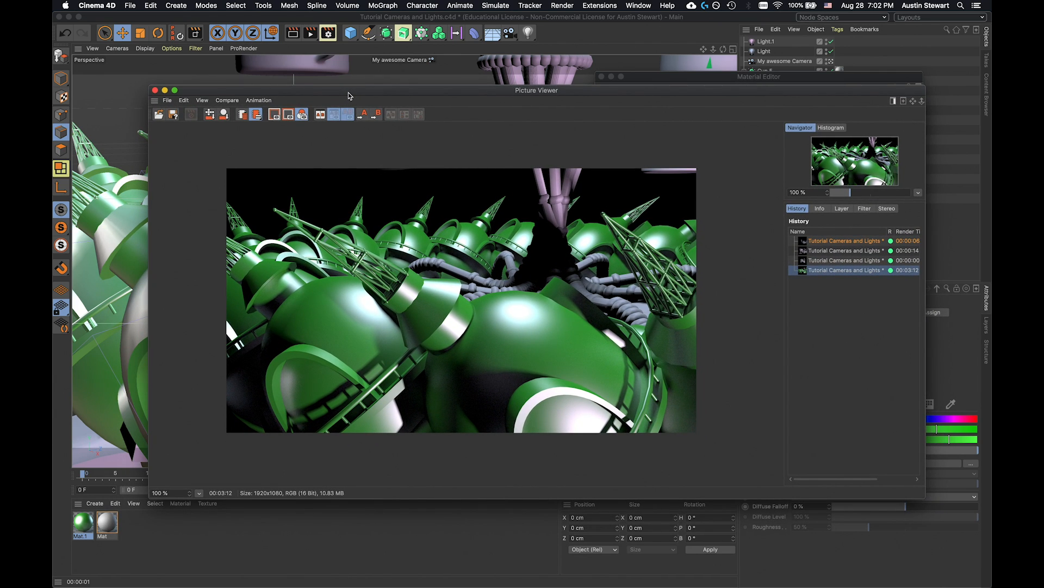
pyautogui.moveTo(348, 95)
pyautogui.mouseDown()
pyautogui.moveTo(343, 223)
pyautogui.moveTo(315, 209)
pyautogui.moveTo(370, 72)
pyautogui.moveTo(328, 72)
pyautogui.moveTo(329, 89)
pyautogui.mouseUp()
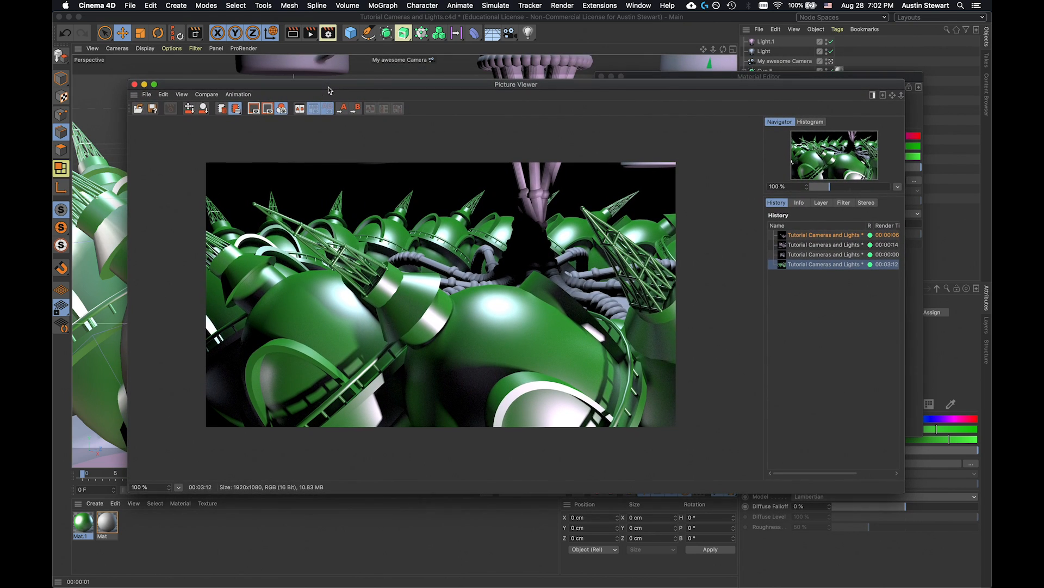